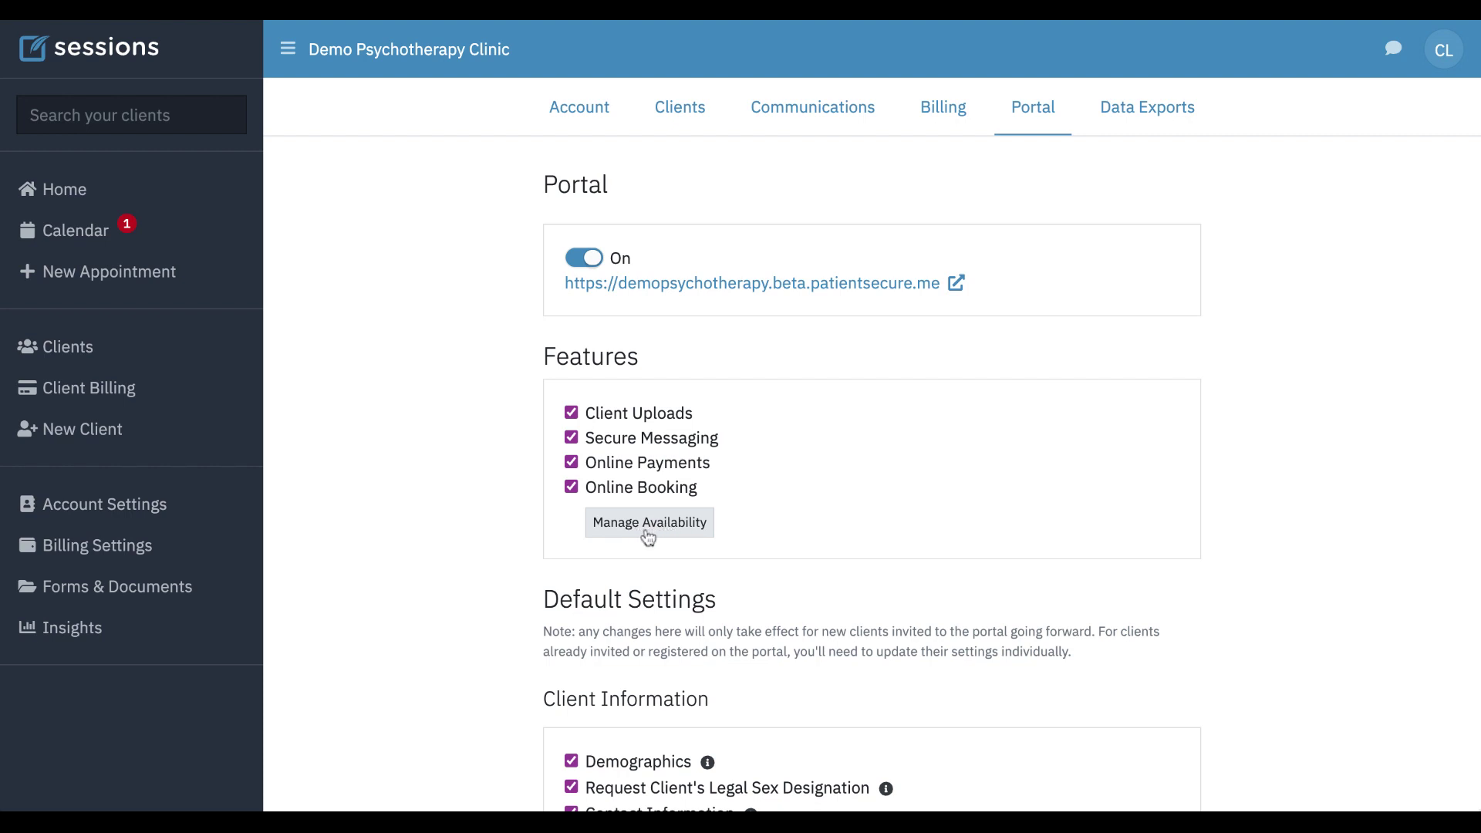
Open the online booking Availability Setup from the portal settings
click(655, 532)
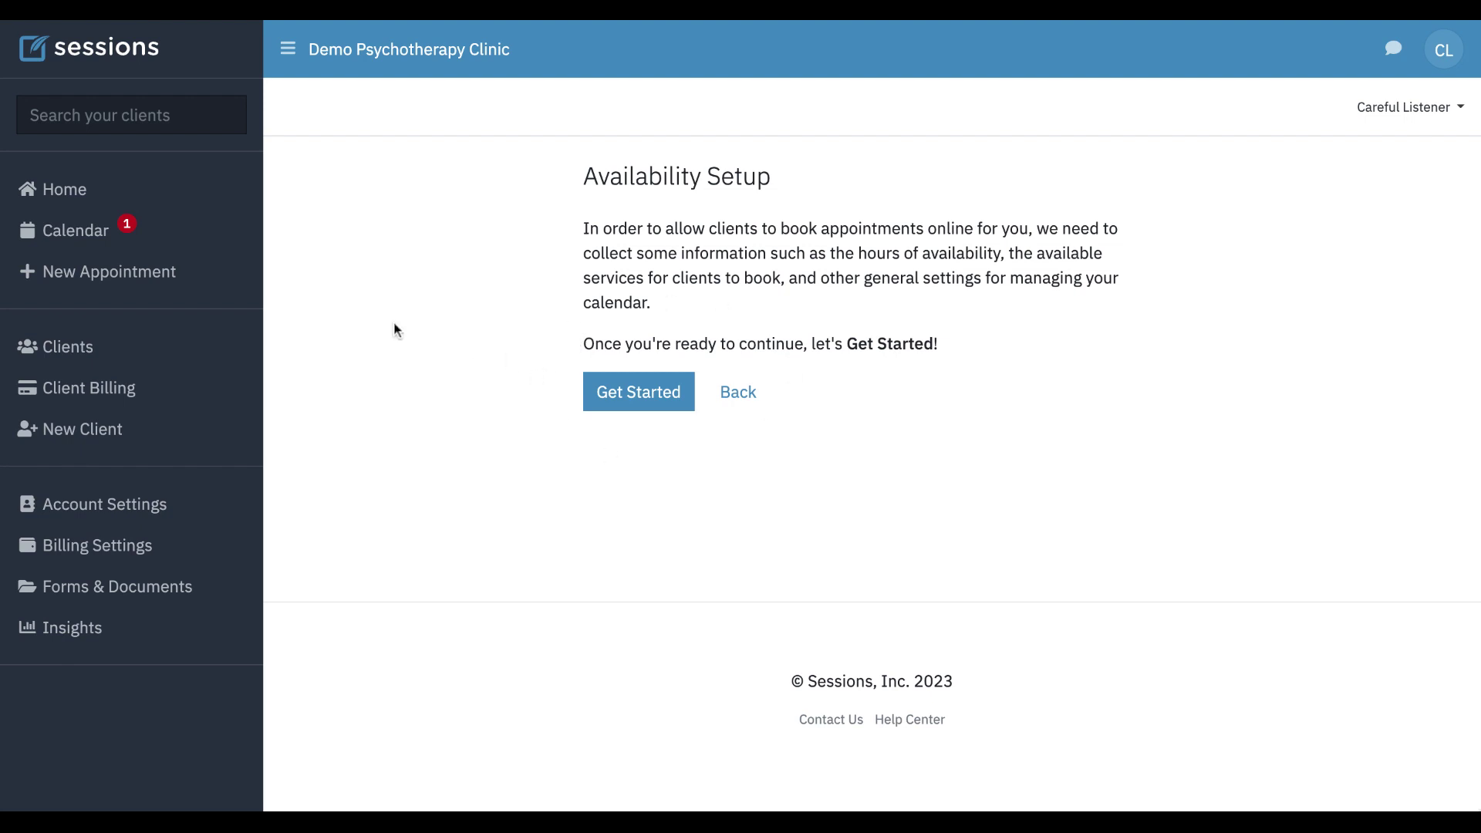
Check the calendar week view, then return and start the availability schedule setup
click(74, 239)
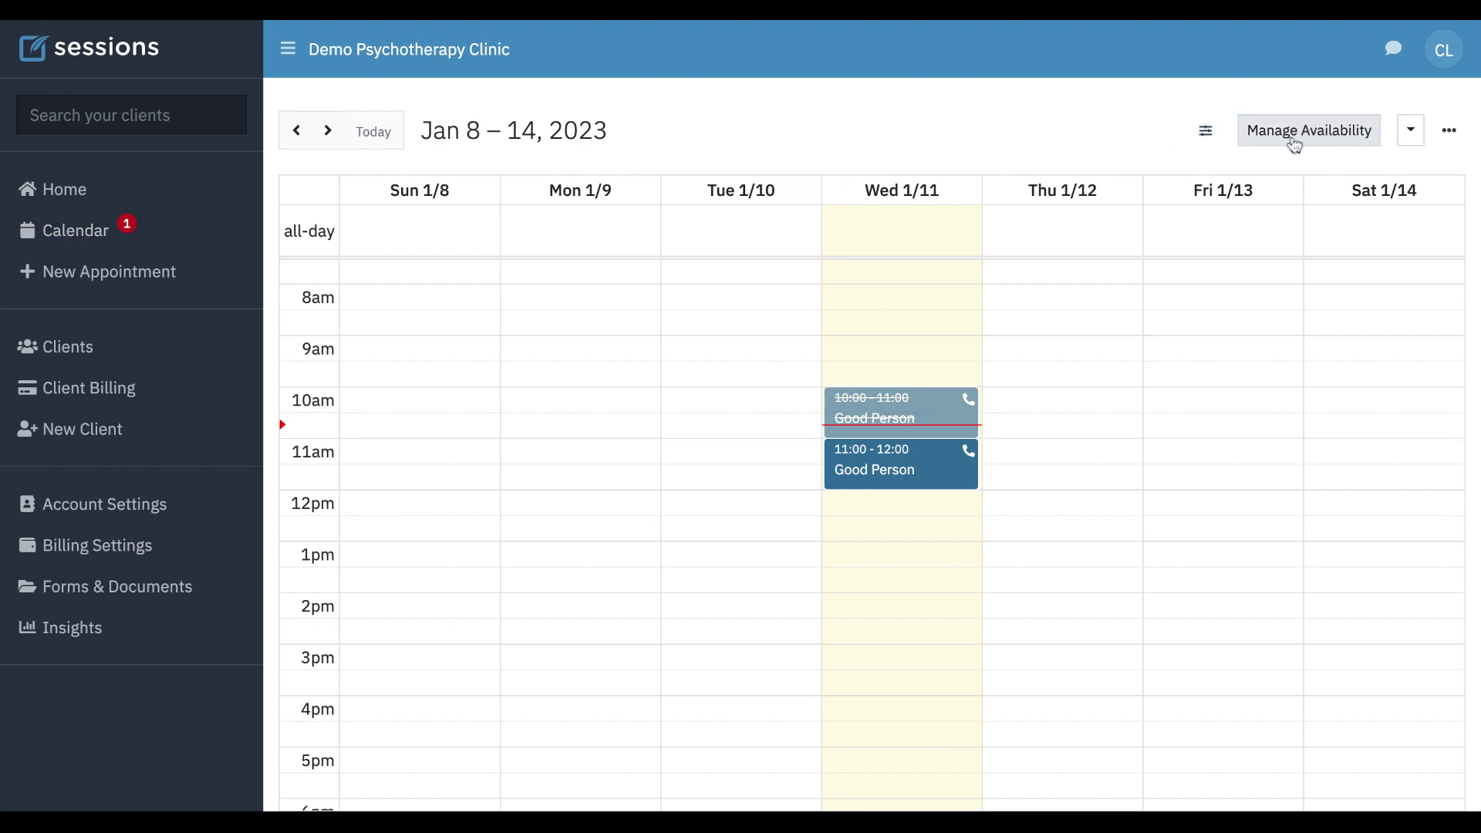
click(1295, 143)
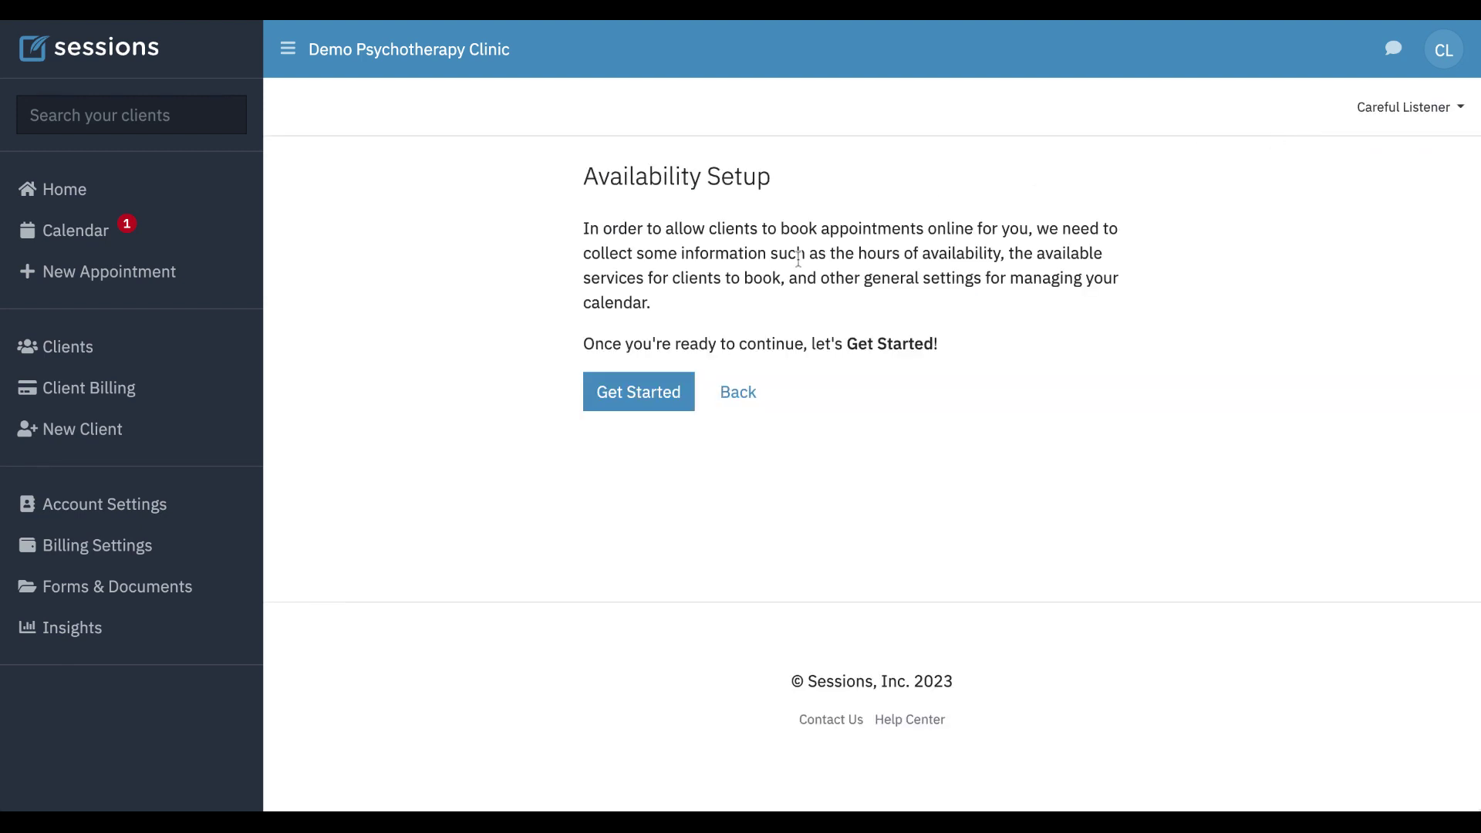
click(641, 397)
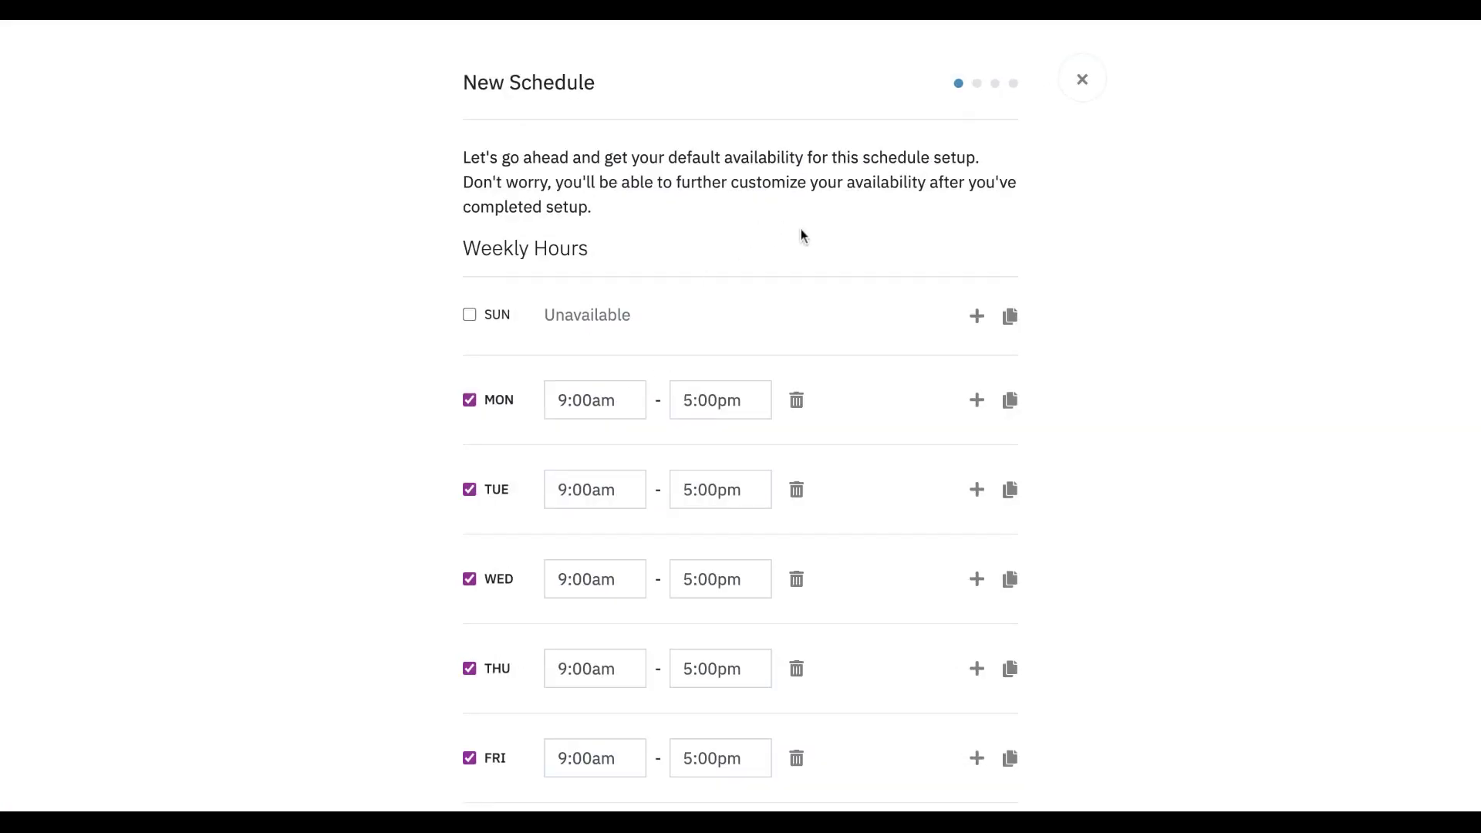
Change Tuesday's hours in the new schedule to 9:00am–12:00pm
scroll(740, 416, down, 2)
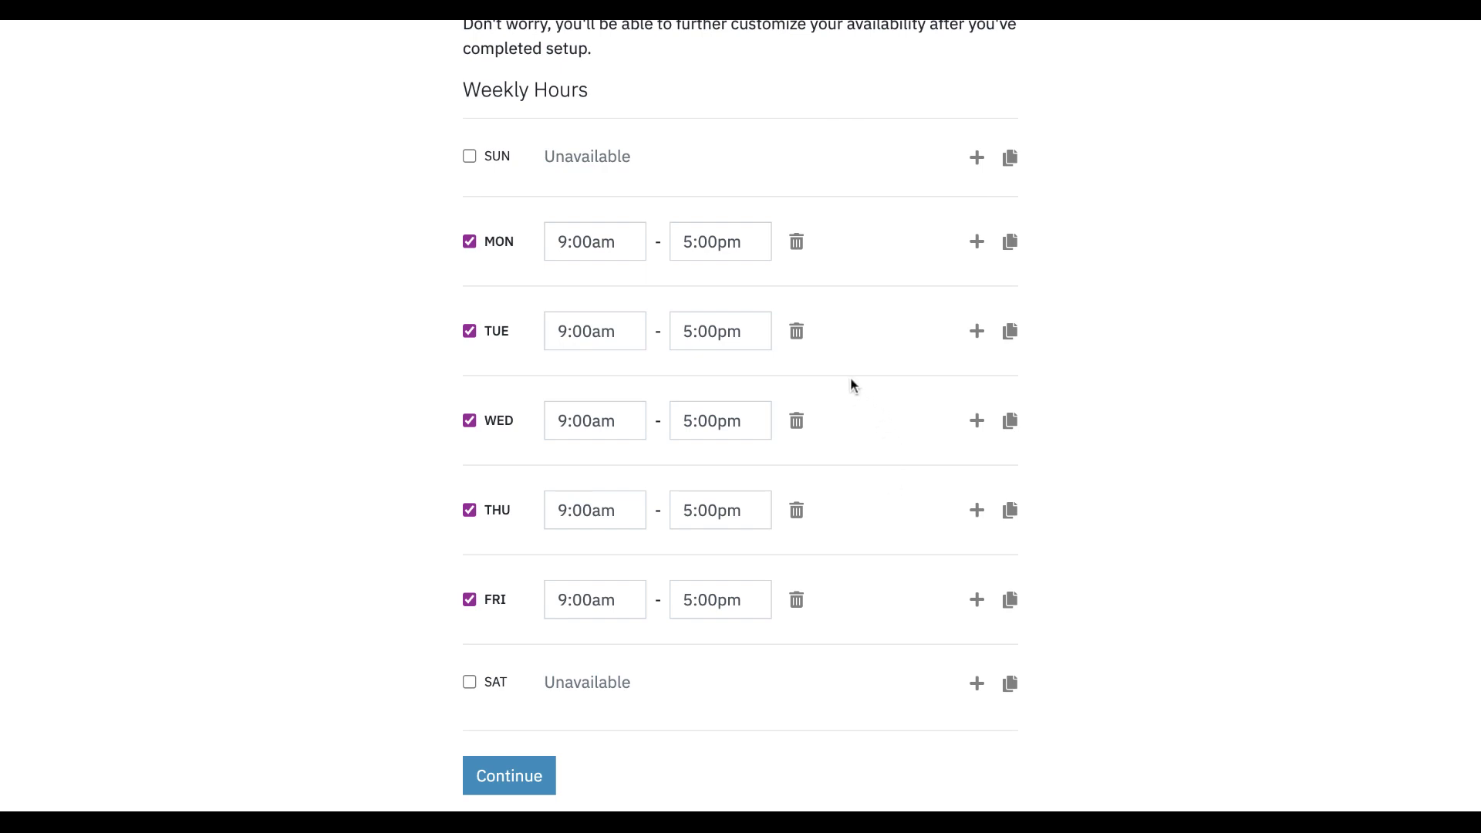
click(797, 337)
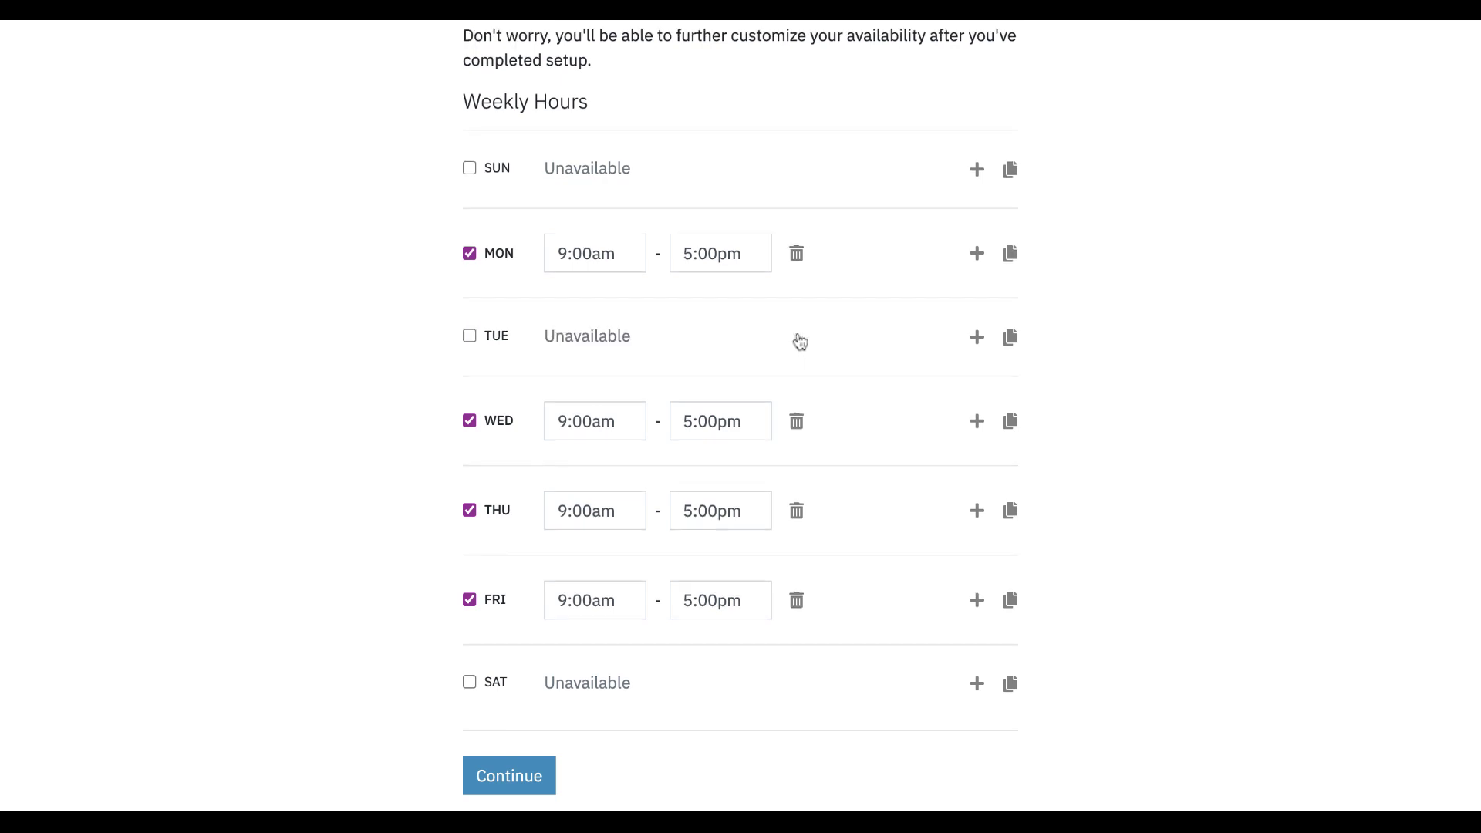
click(977, 339)
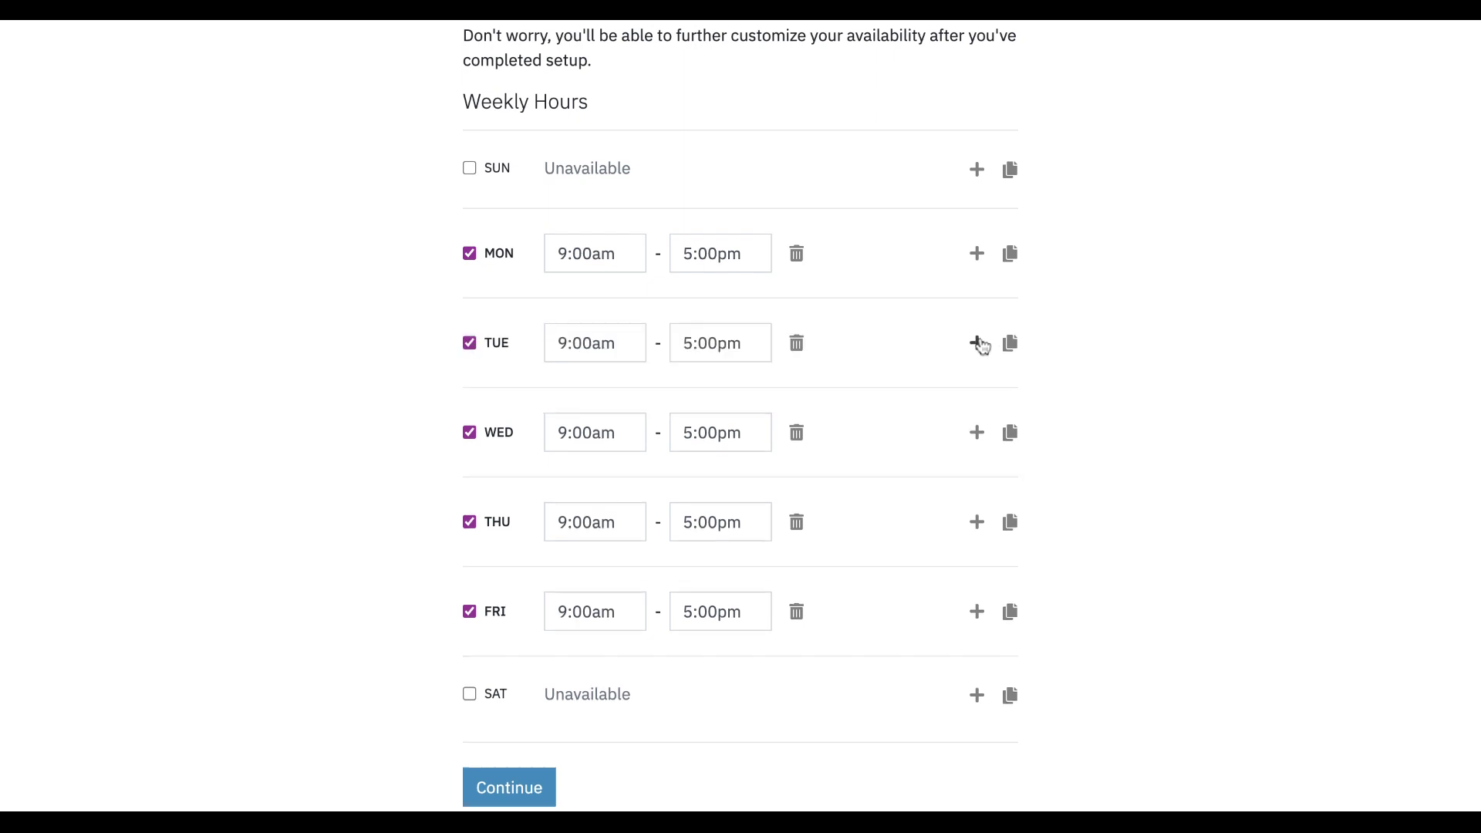
click(693, 345)
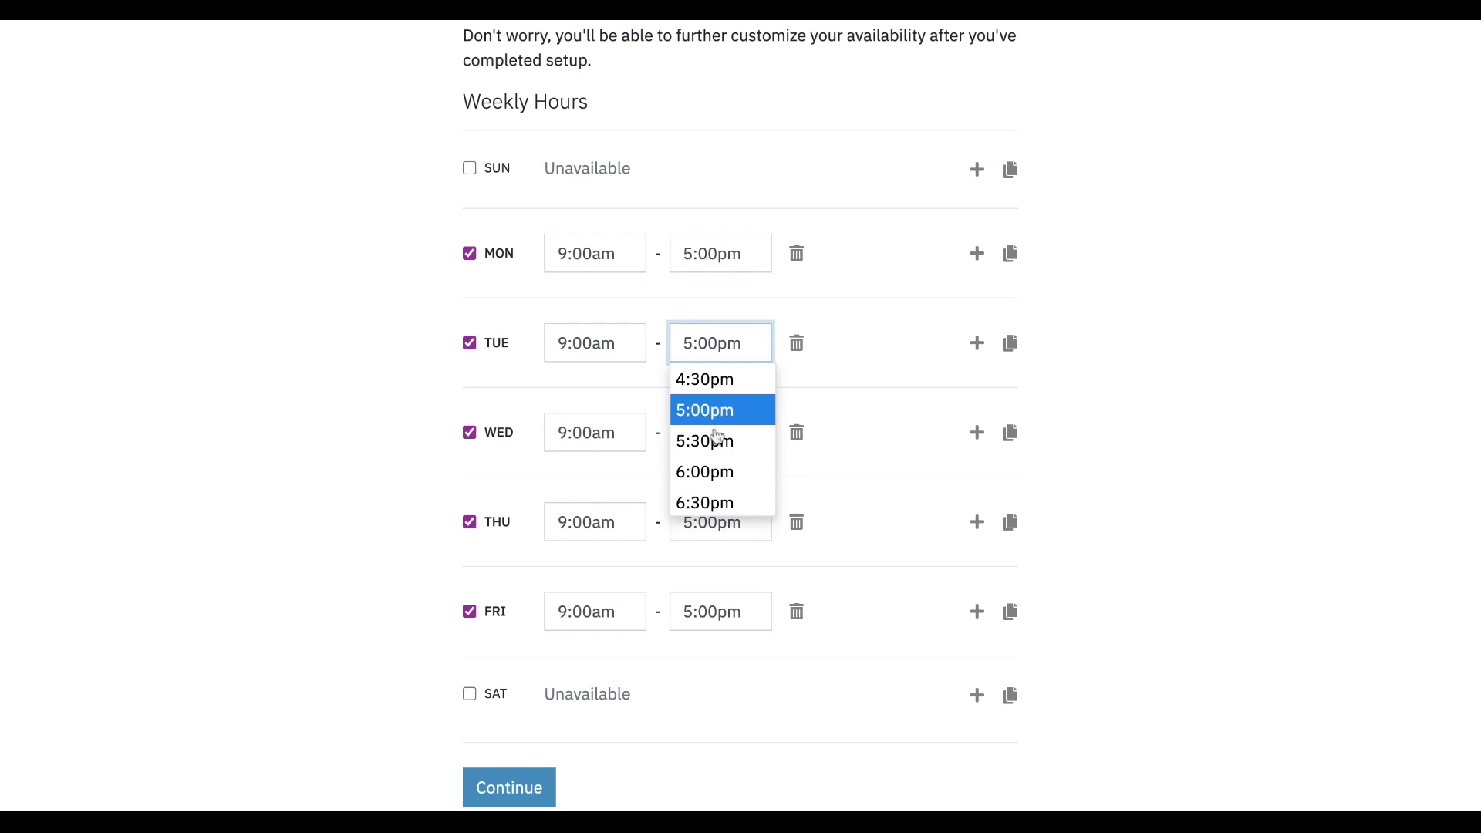
scroll(711, 437, up, 3)
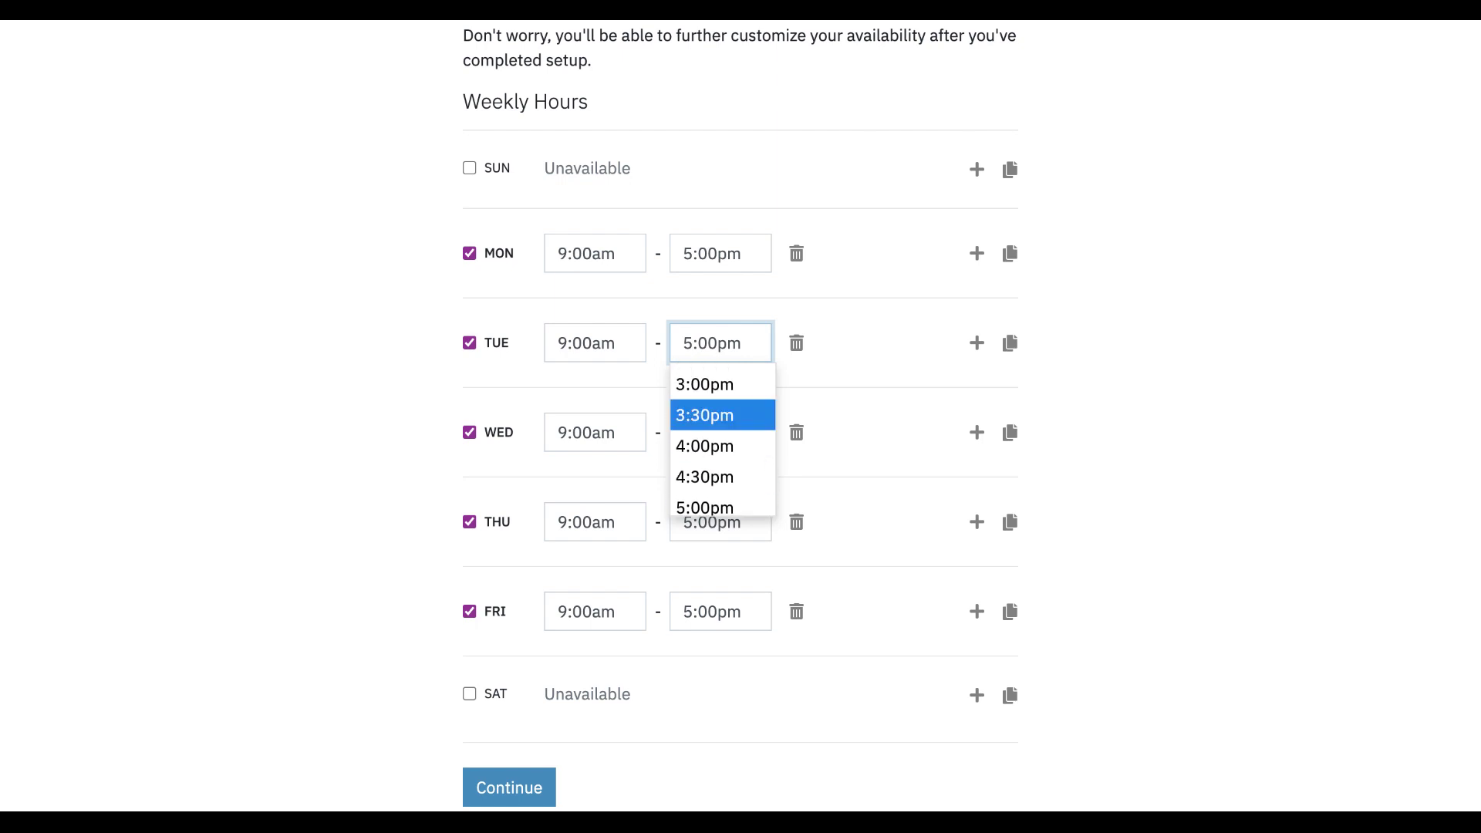
scroll(722, 440, up, 5)
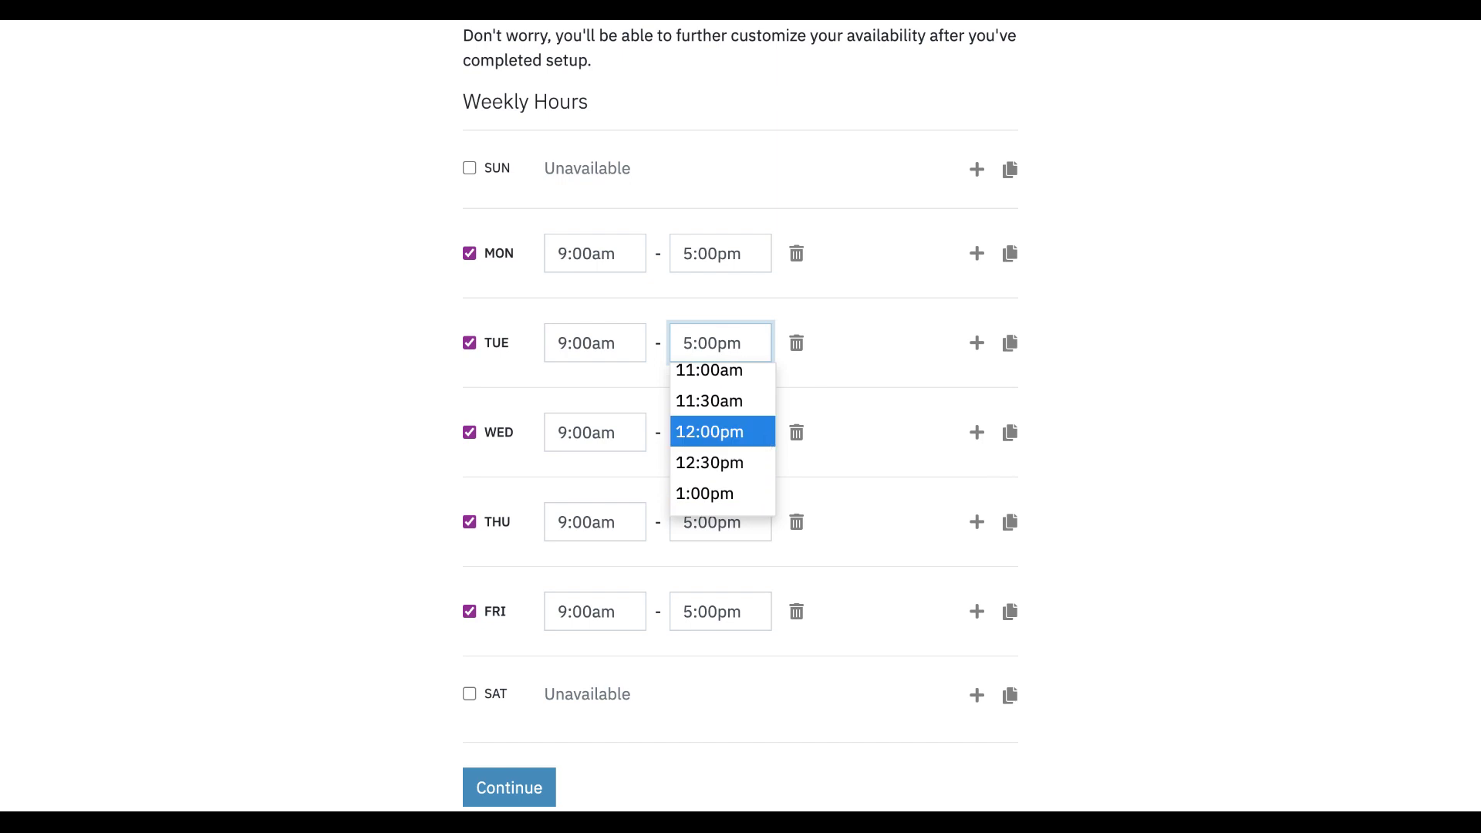
click(722, 431)
click(862, 345)
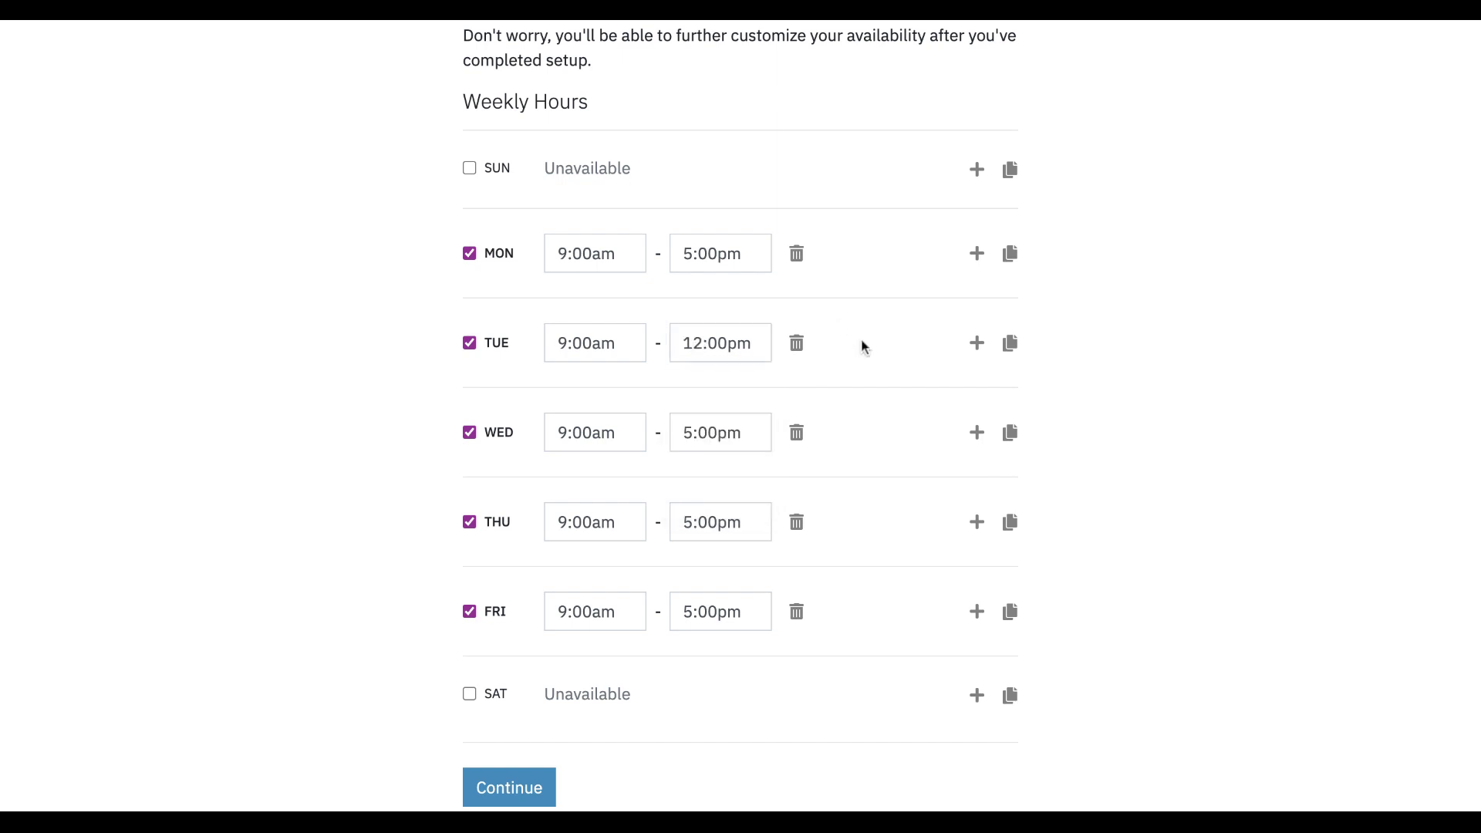
Add a 1:00pm–5:00pm afternoon block to Tuesday
click(976, 342)
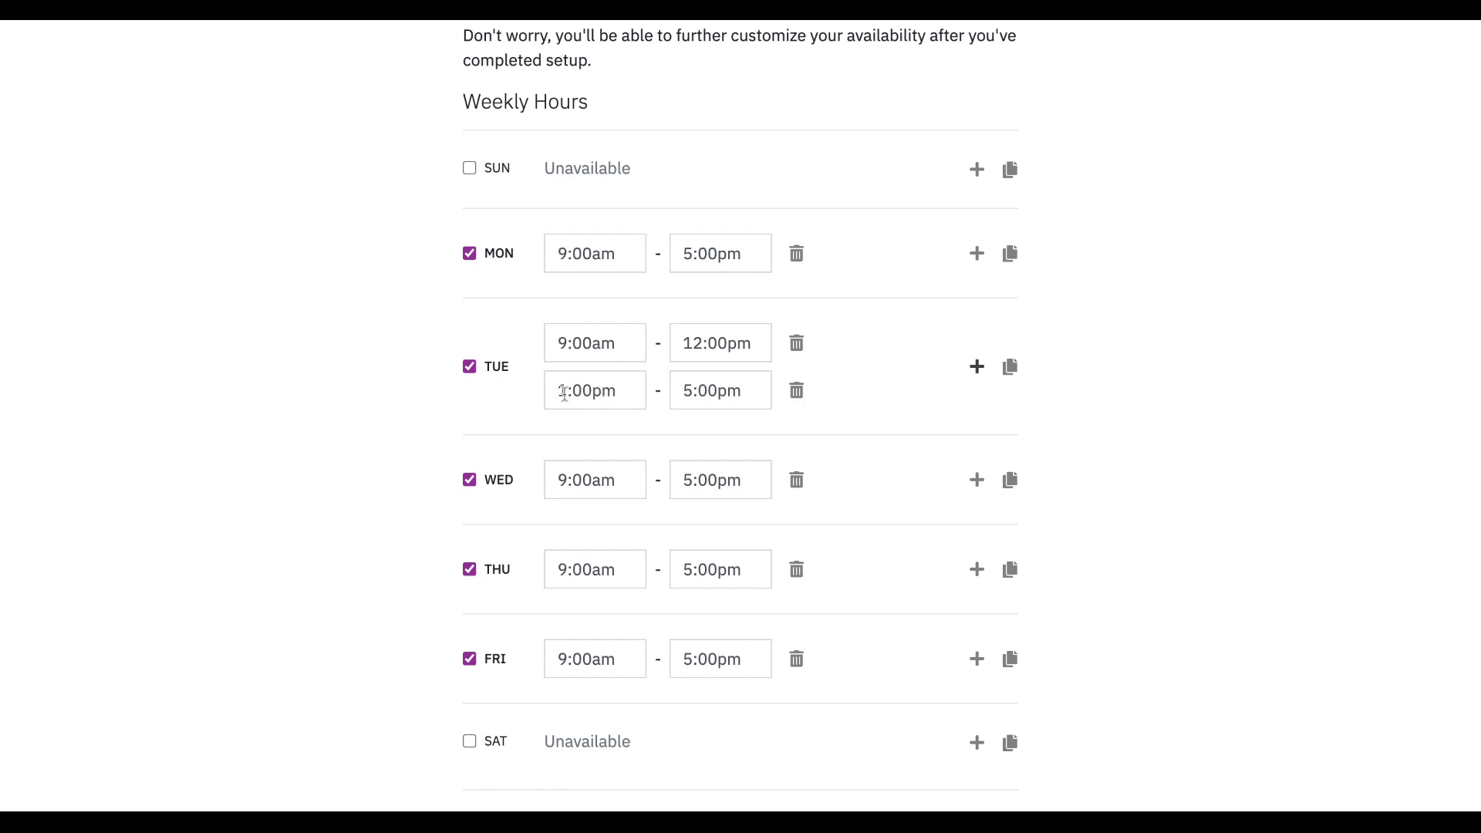
click(706, 391)
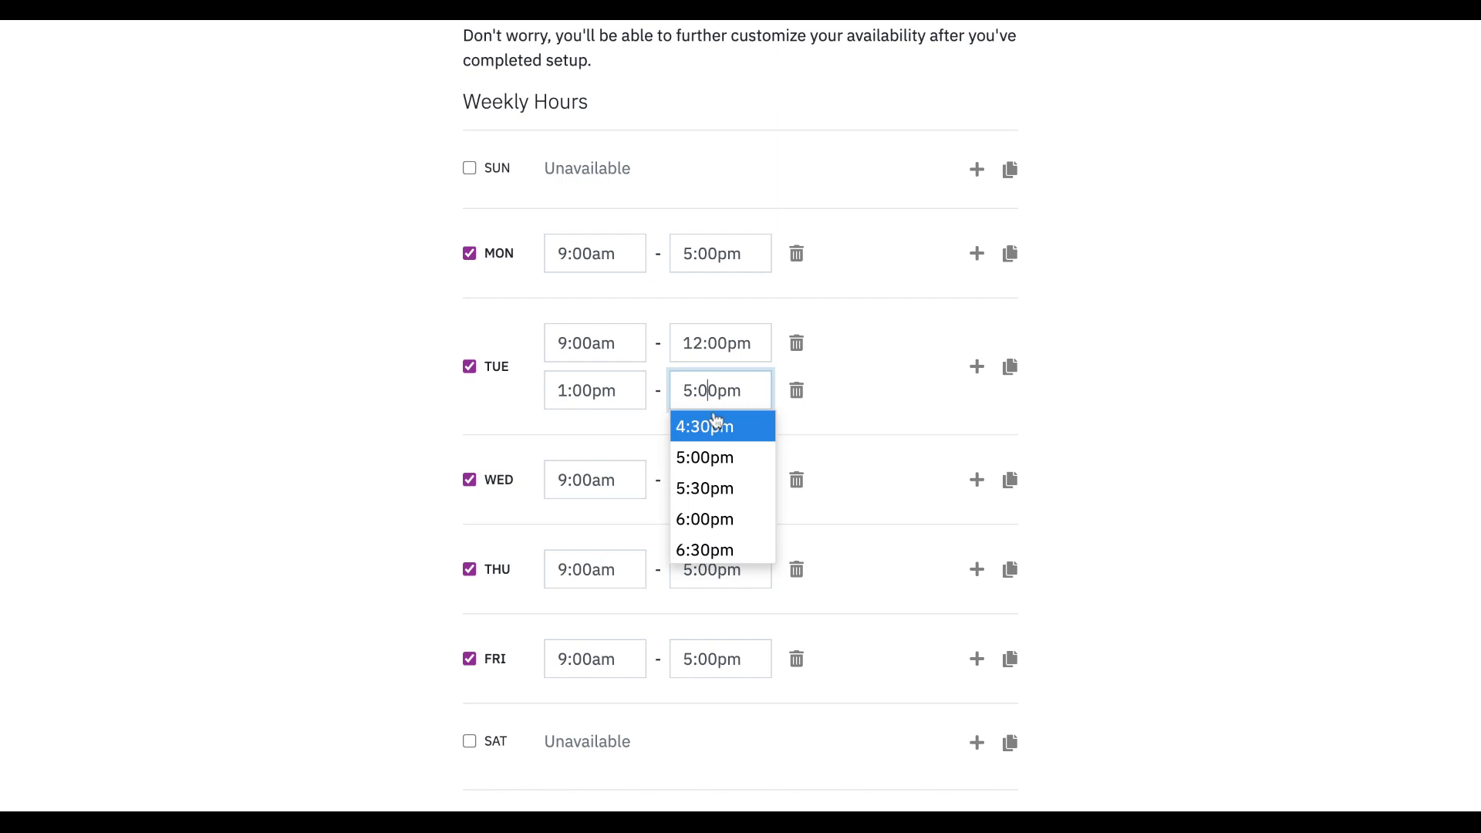
click(842, 393)
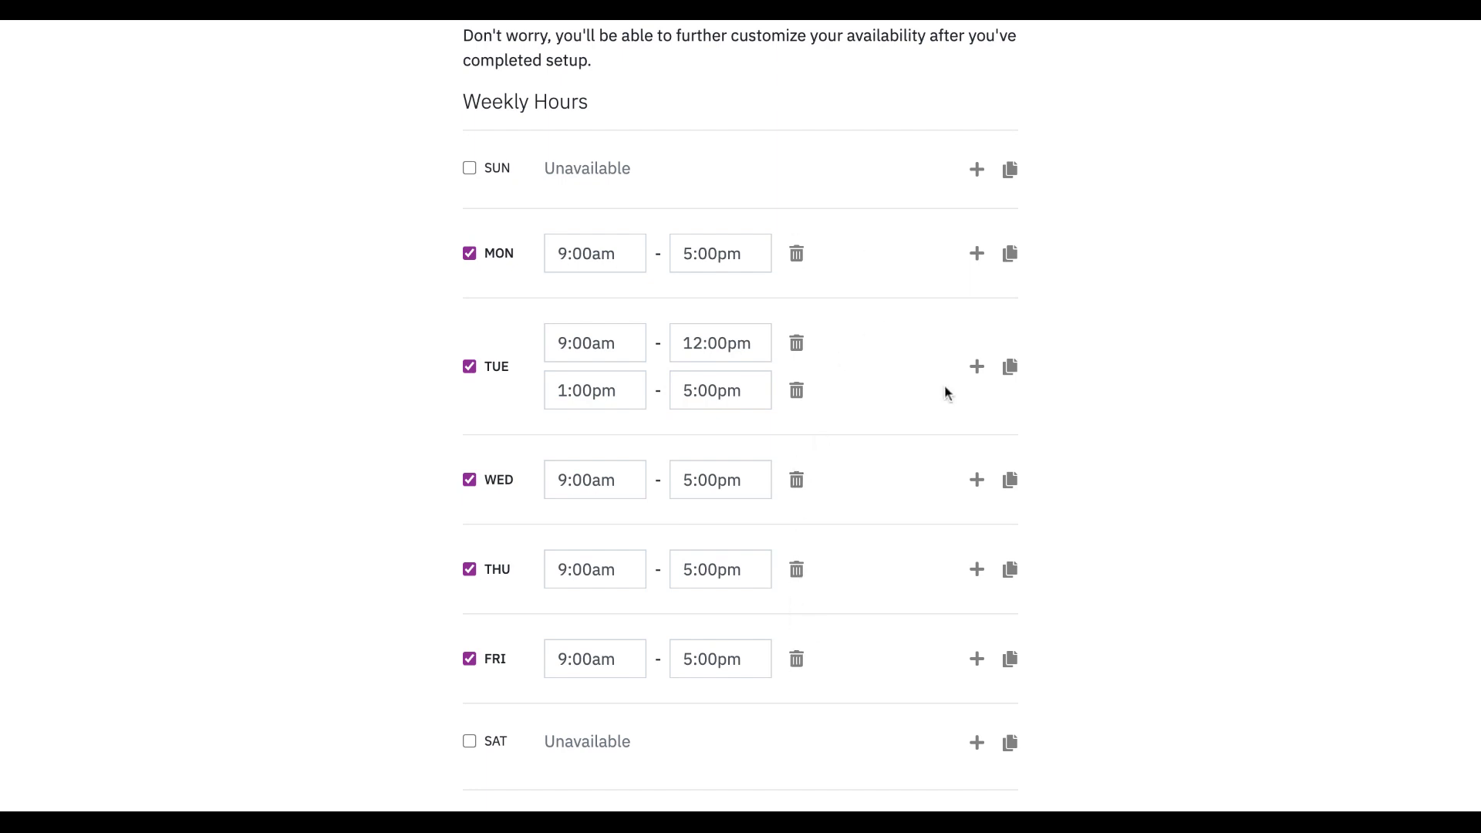
Copy Tuesday's split hours to Monday, Wednesday, Thursday and Friday
click(1010, 368)
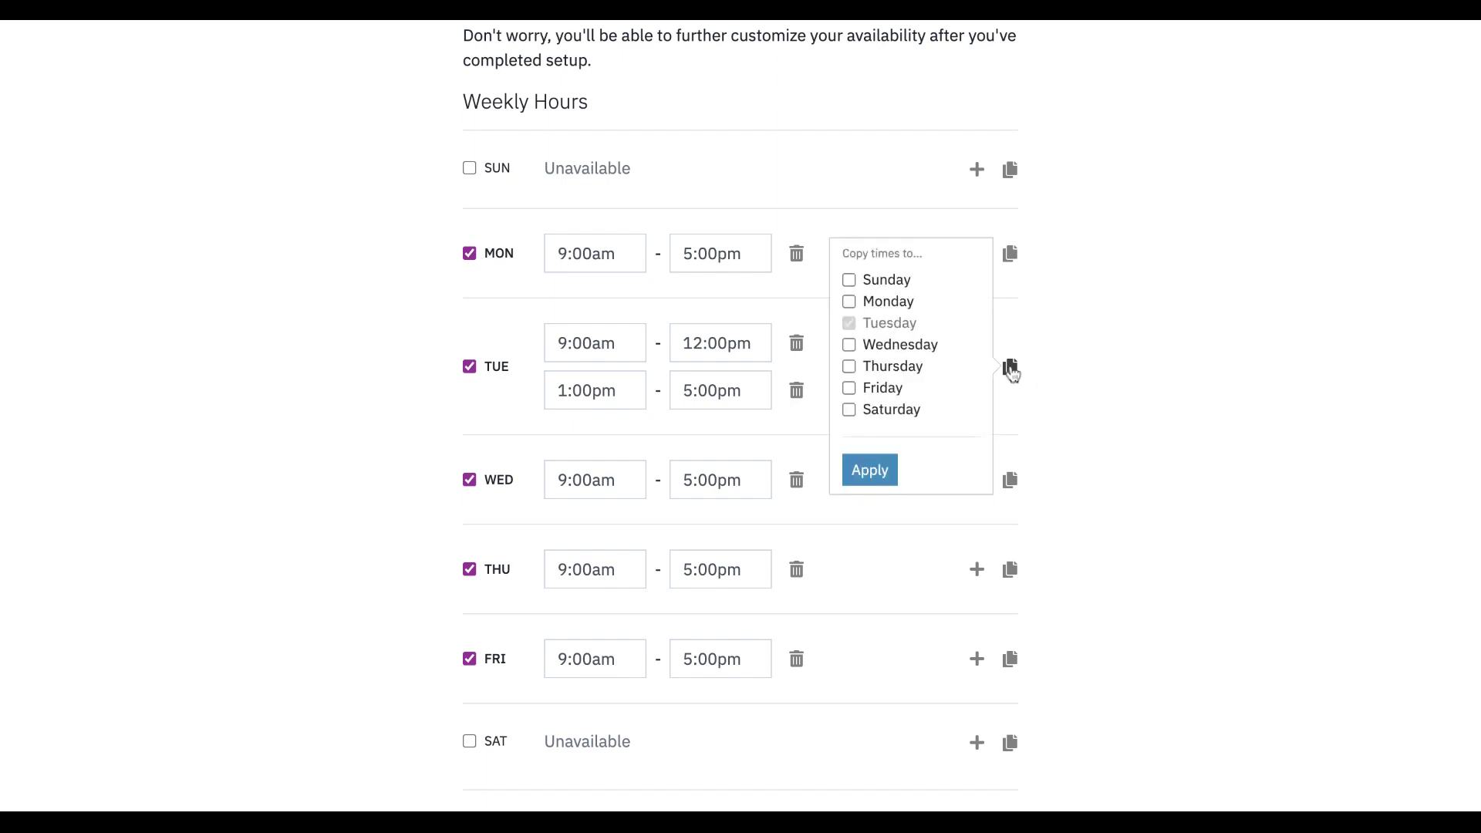
click(850, 303)
click(850, 345)
click(850, 367)
click(851, 389)
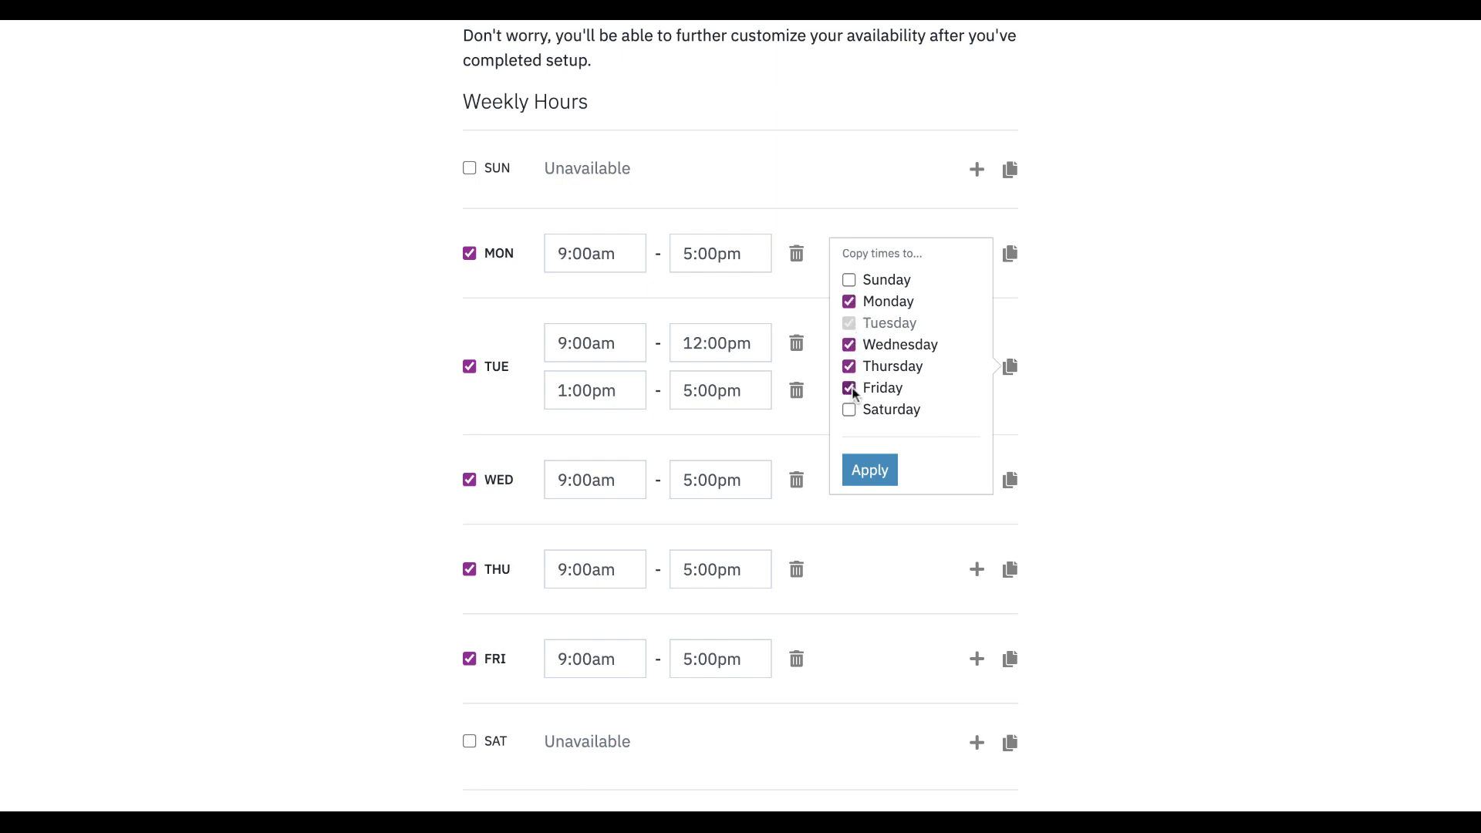
click(869, 471)
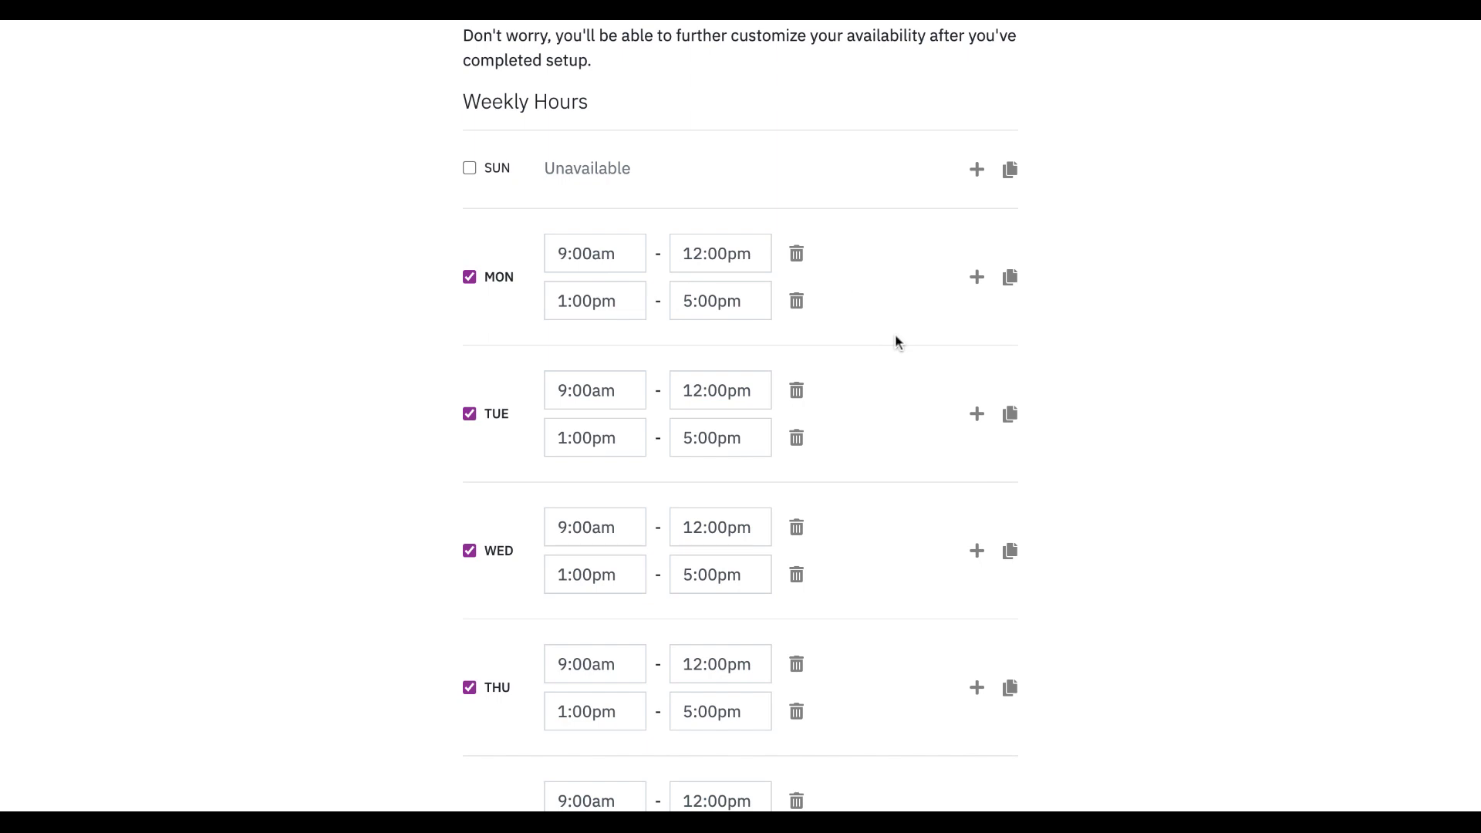
scroll(895, 333, down, 3)
scroll(895, 333, up, 2)
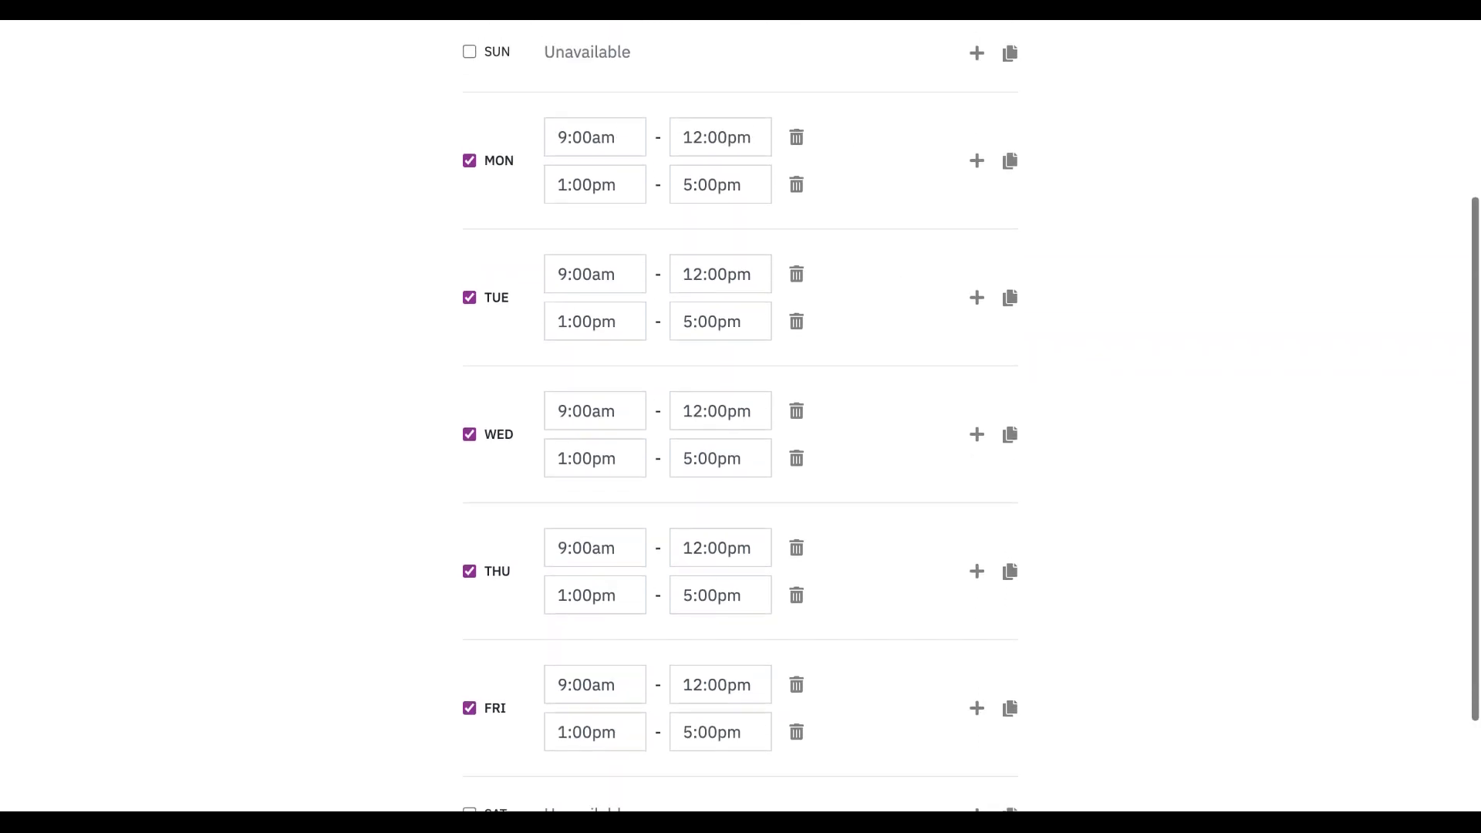
scroll(895, 333, down, 1)
scroll(894, 333, down, 1)
scroll(895, 333, up, 2)
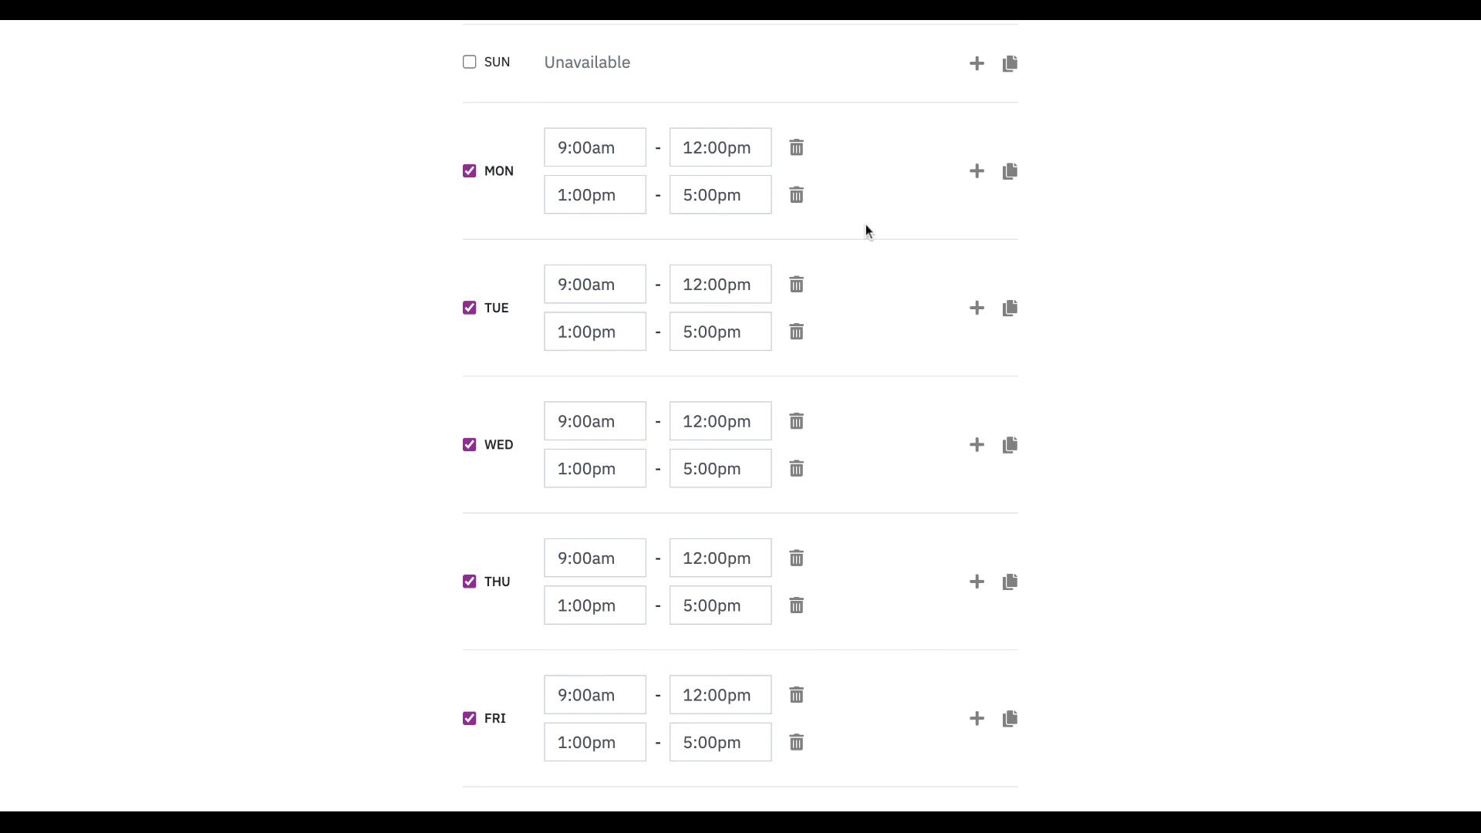
scroll(865, 229, down, 2)
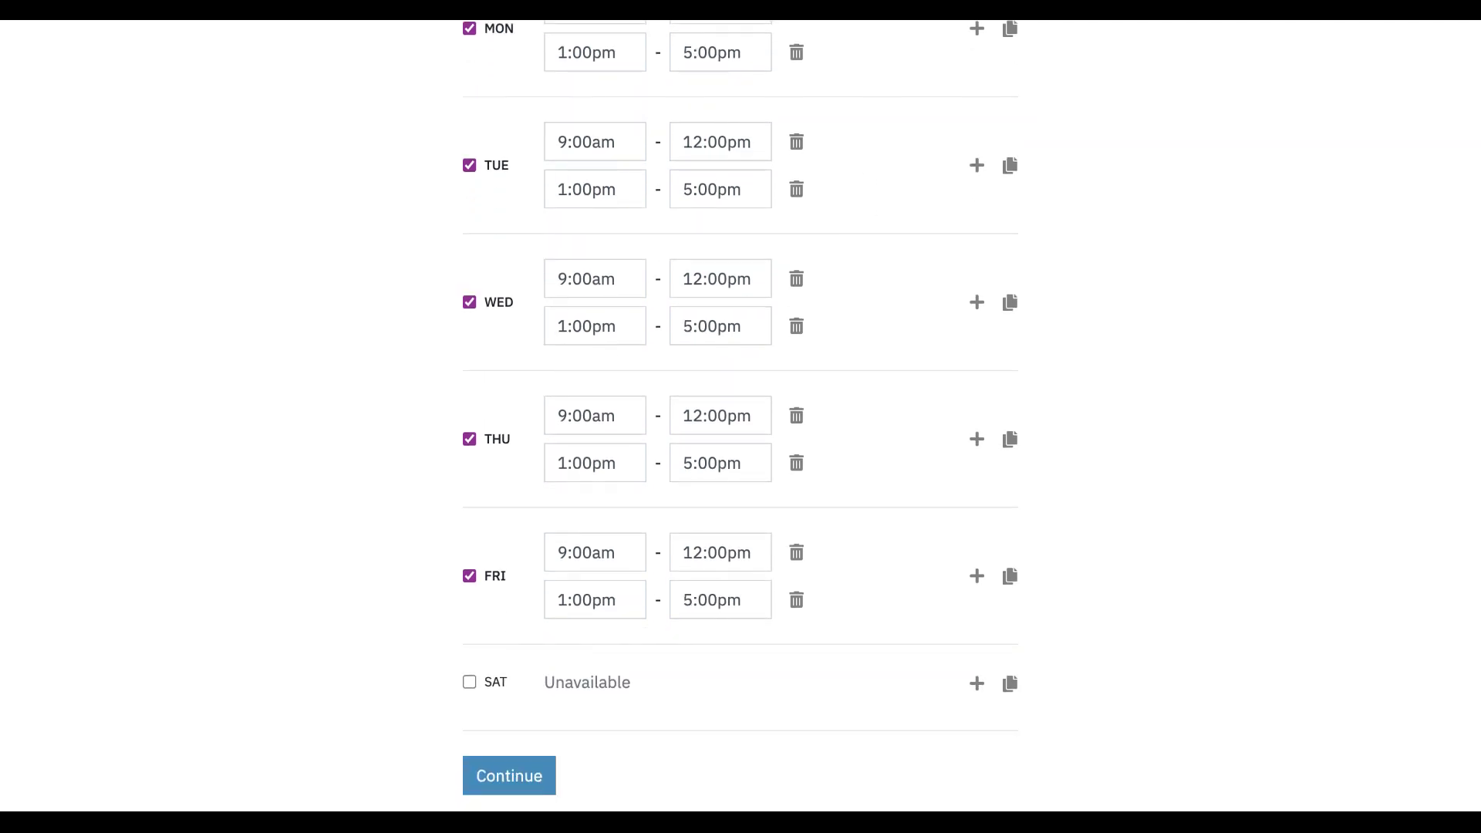
click(517, 776)
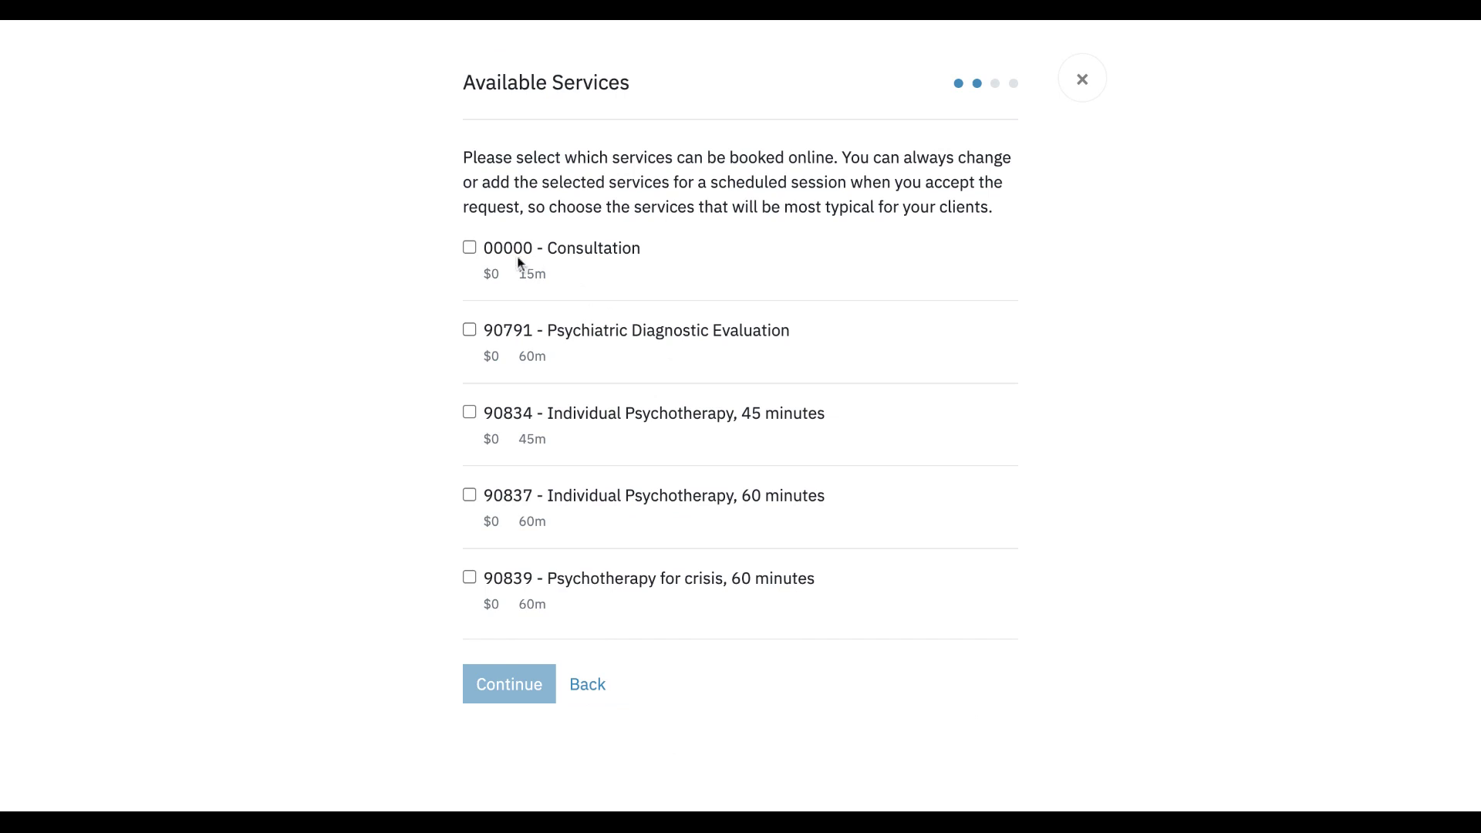
Offer Consultation online to new clients only, in 15-minute start increments
click(470, 247)
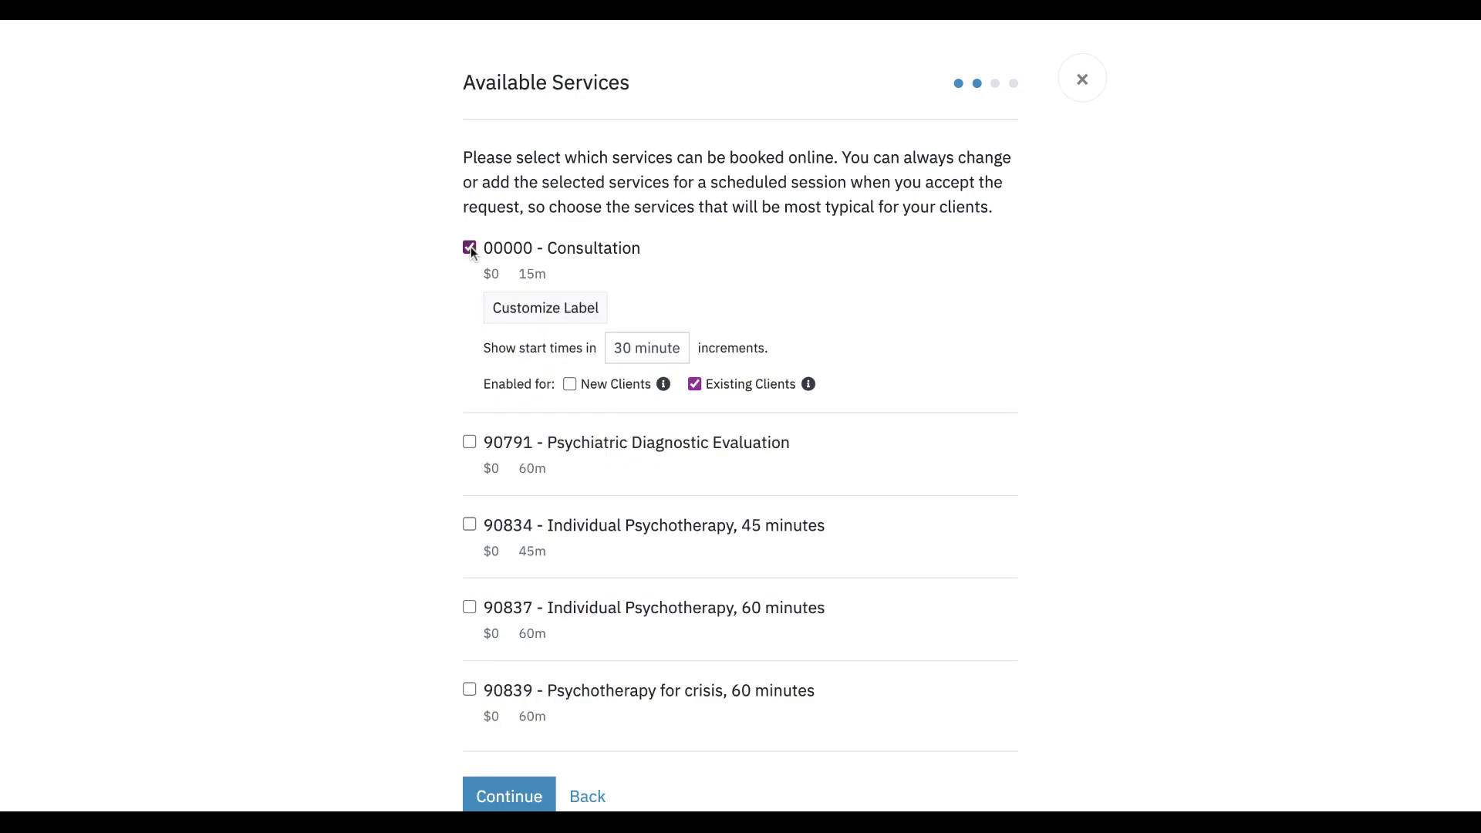
scroll(417, 349, down, 1)
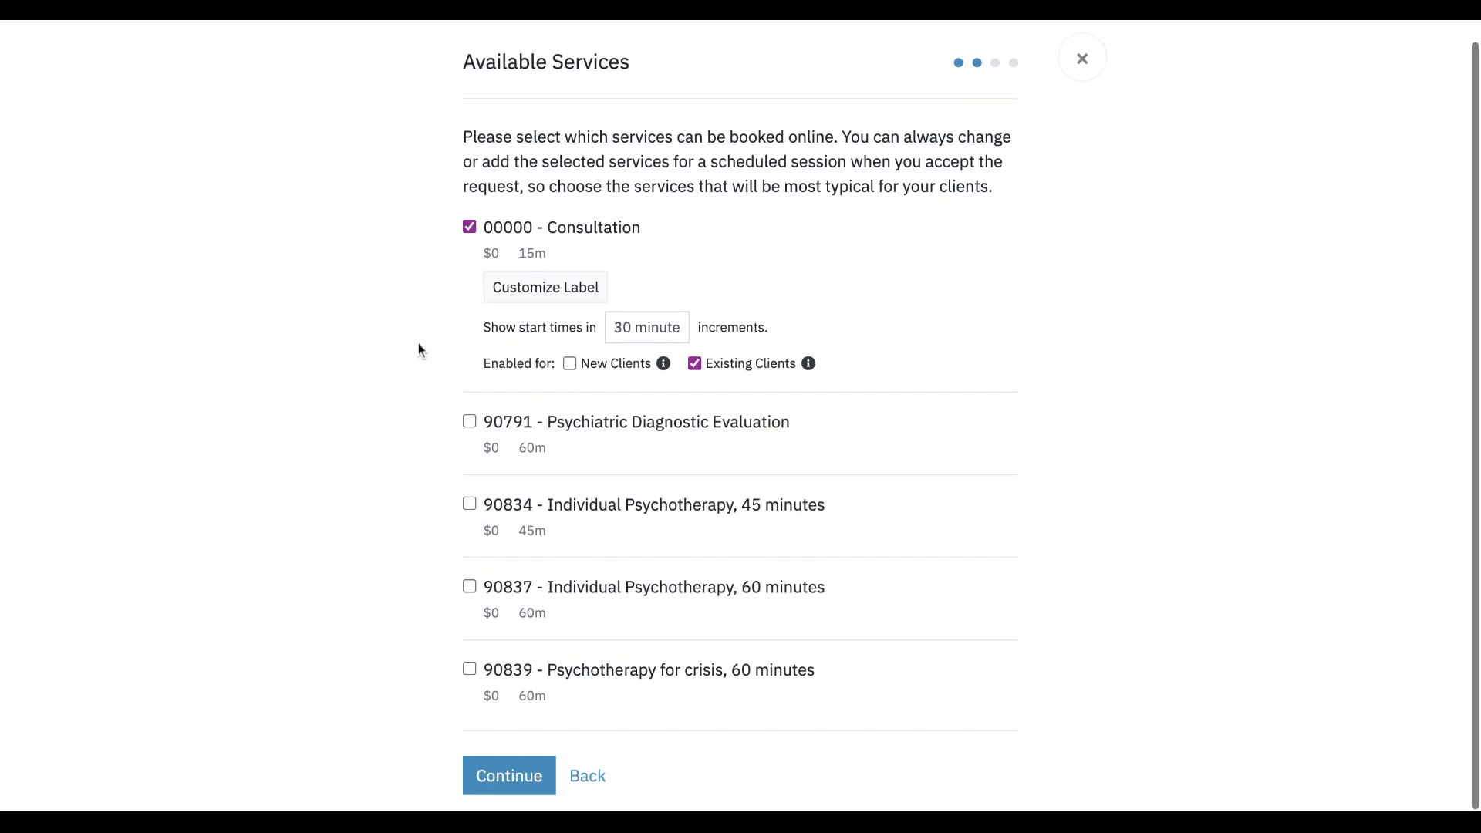
click(615, 325)
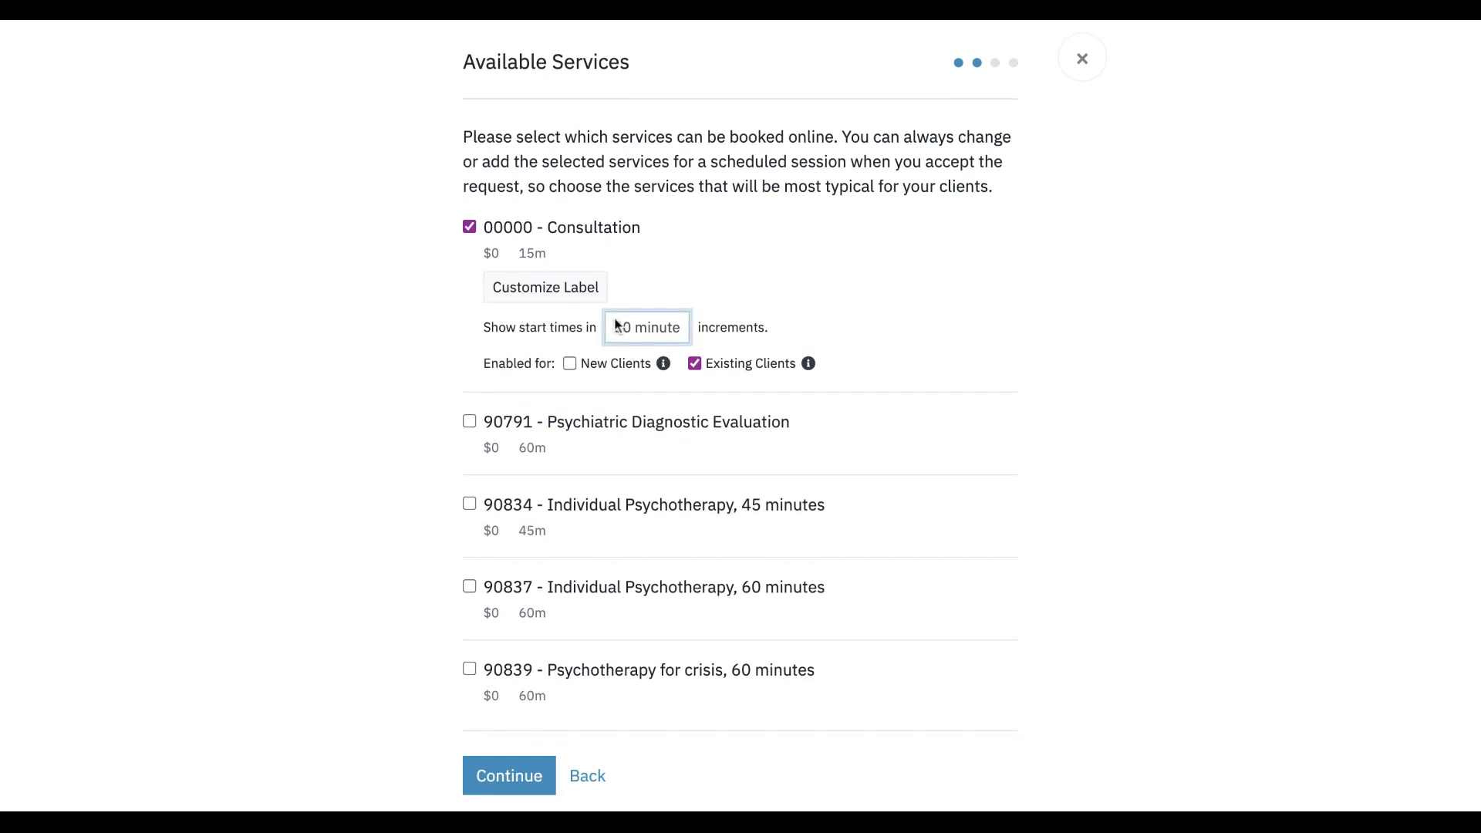
click(715, 264)
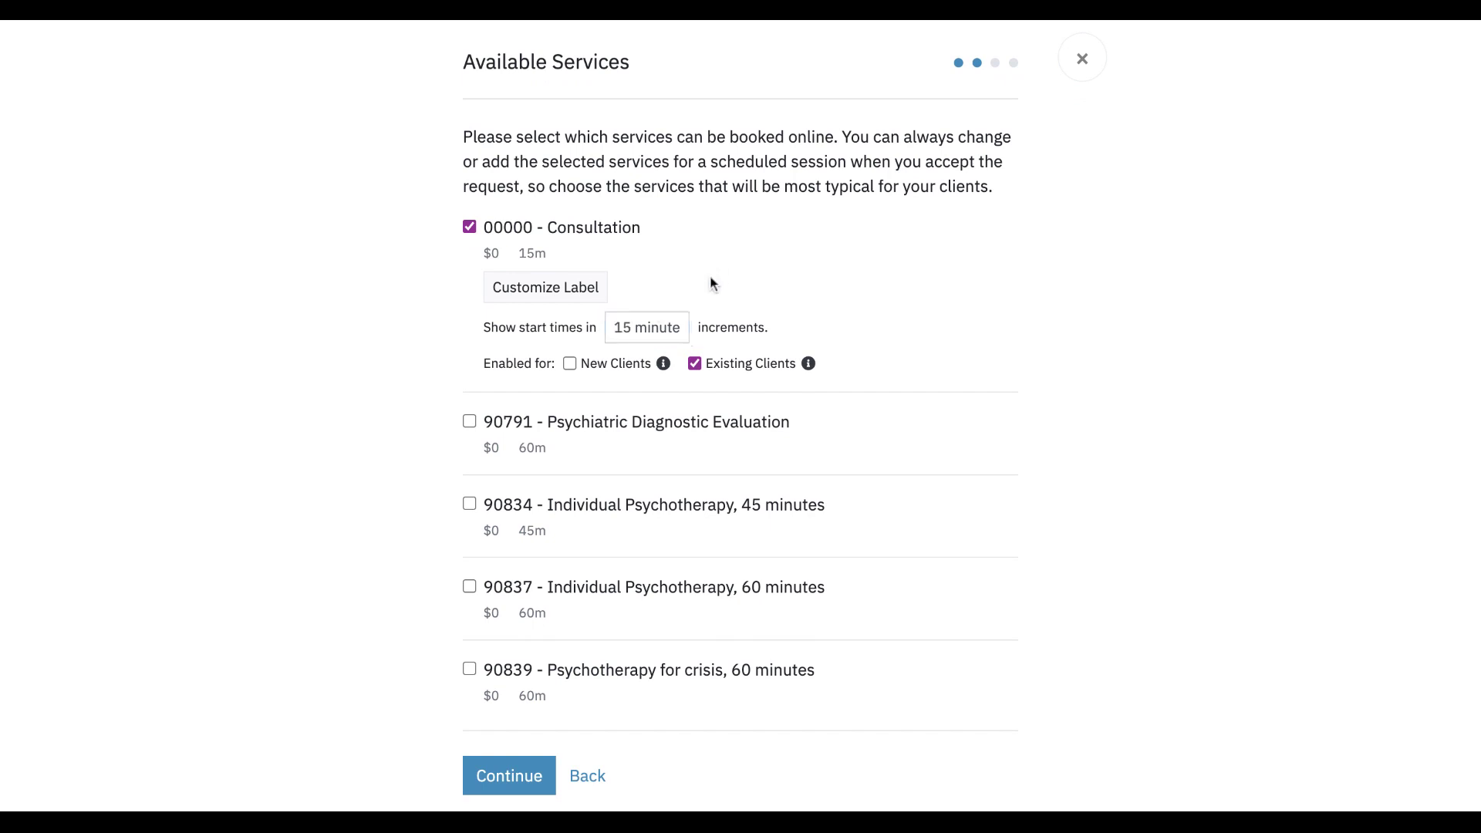
click(695, 366)
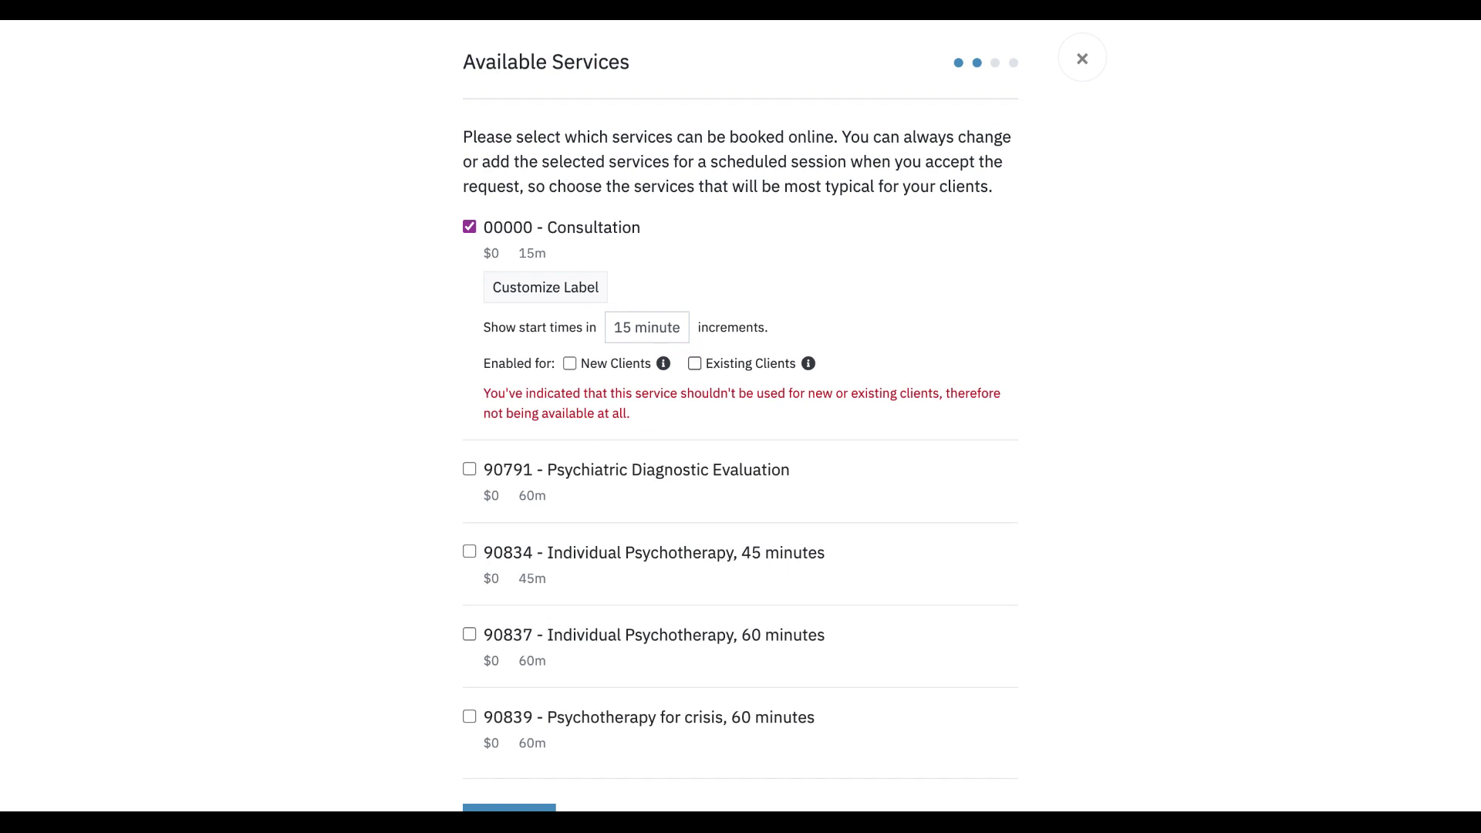
click(569, 363)
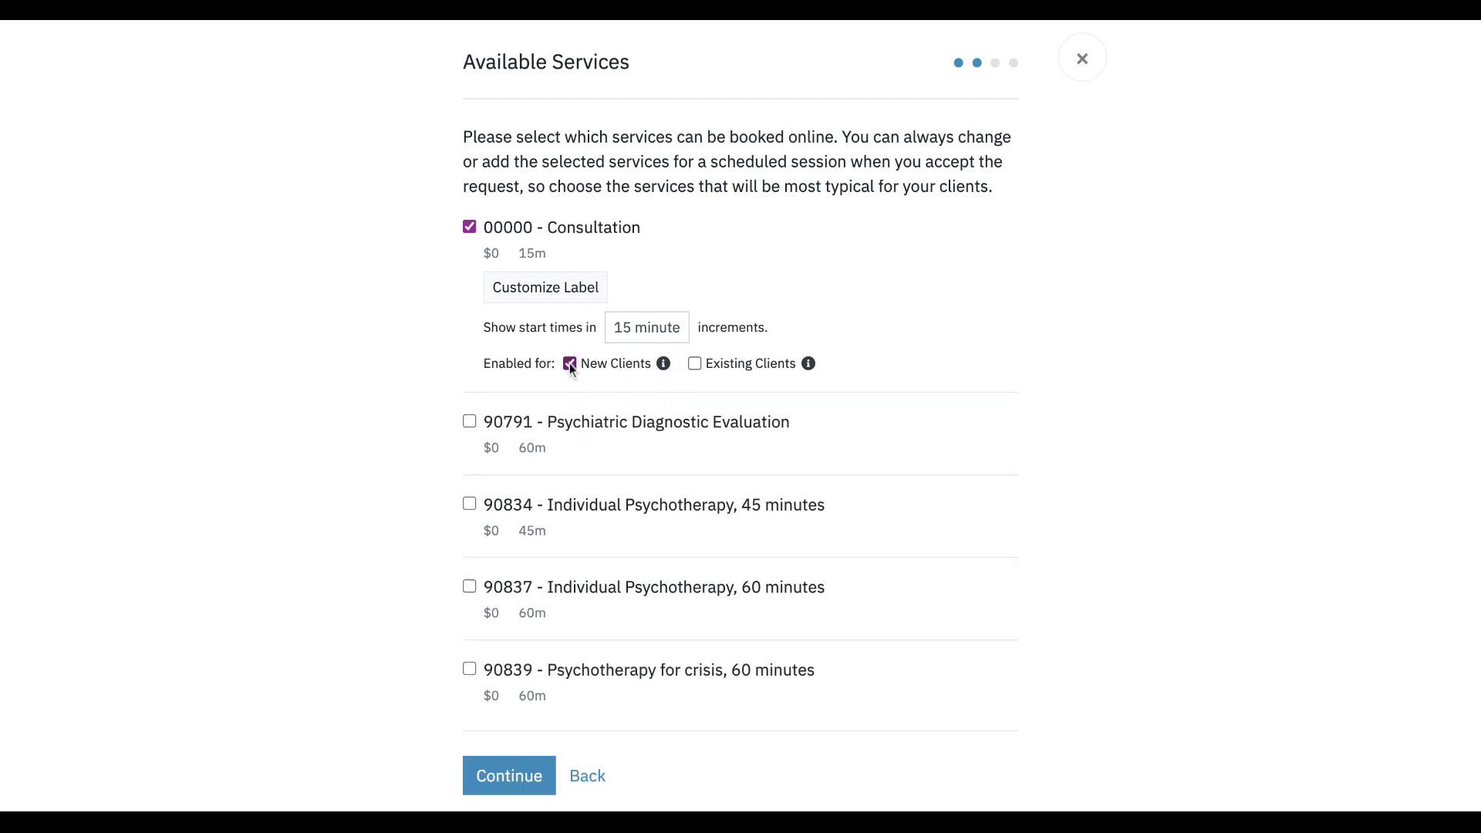
Add 90791 Psychiatric Diagnostic Evaluation with 60-minute increments and enable a custom label
click(469, 424)
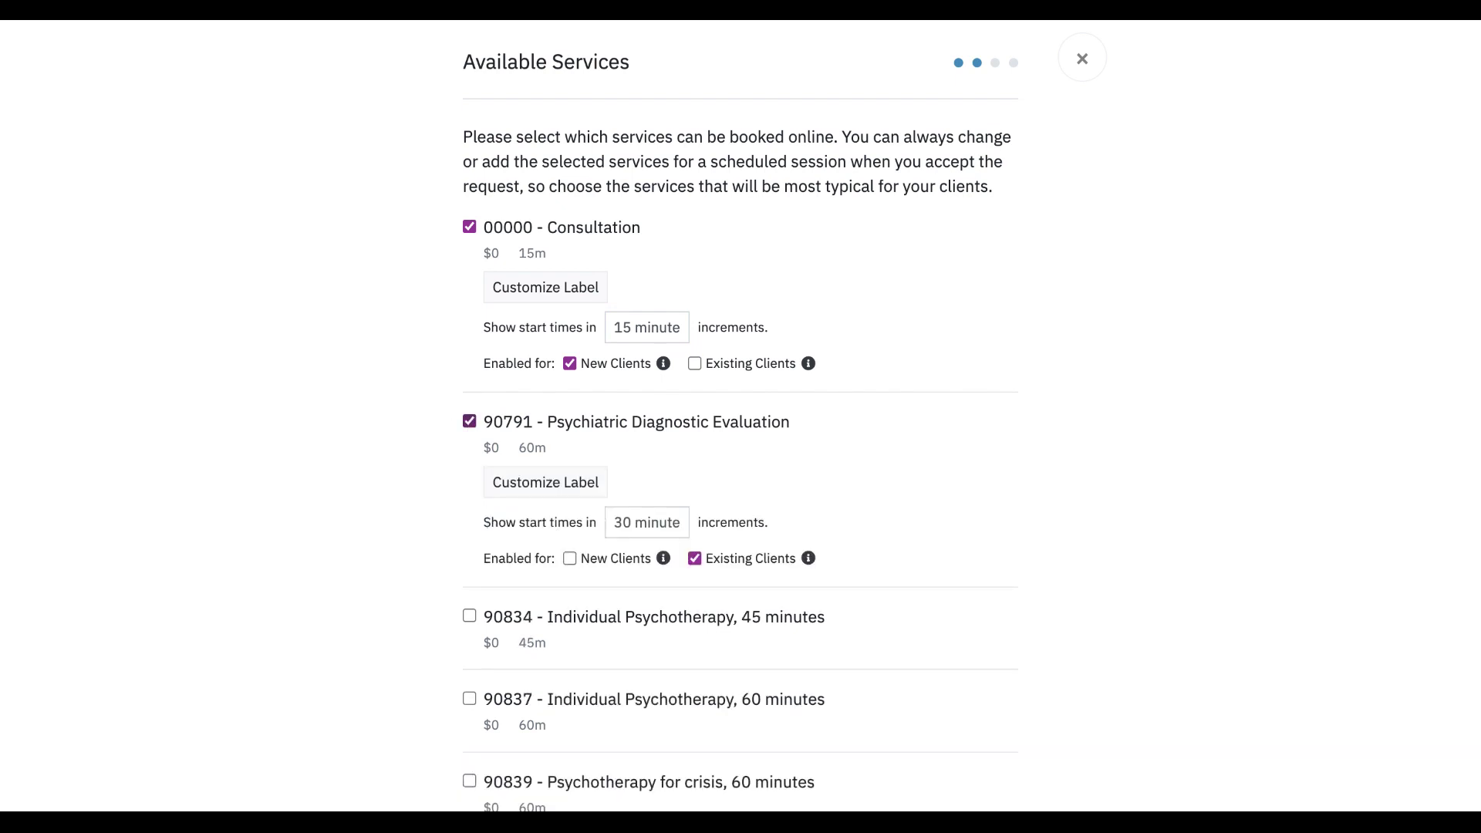
click(647, 529)
click(646, 567)
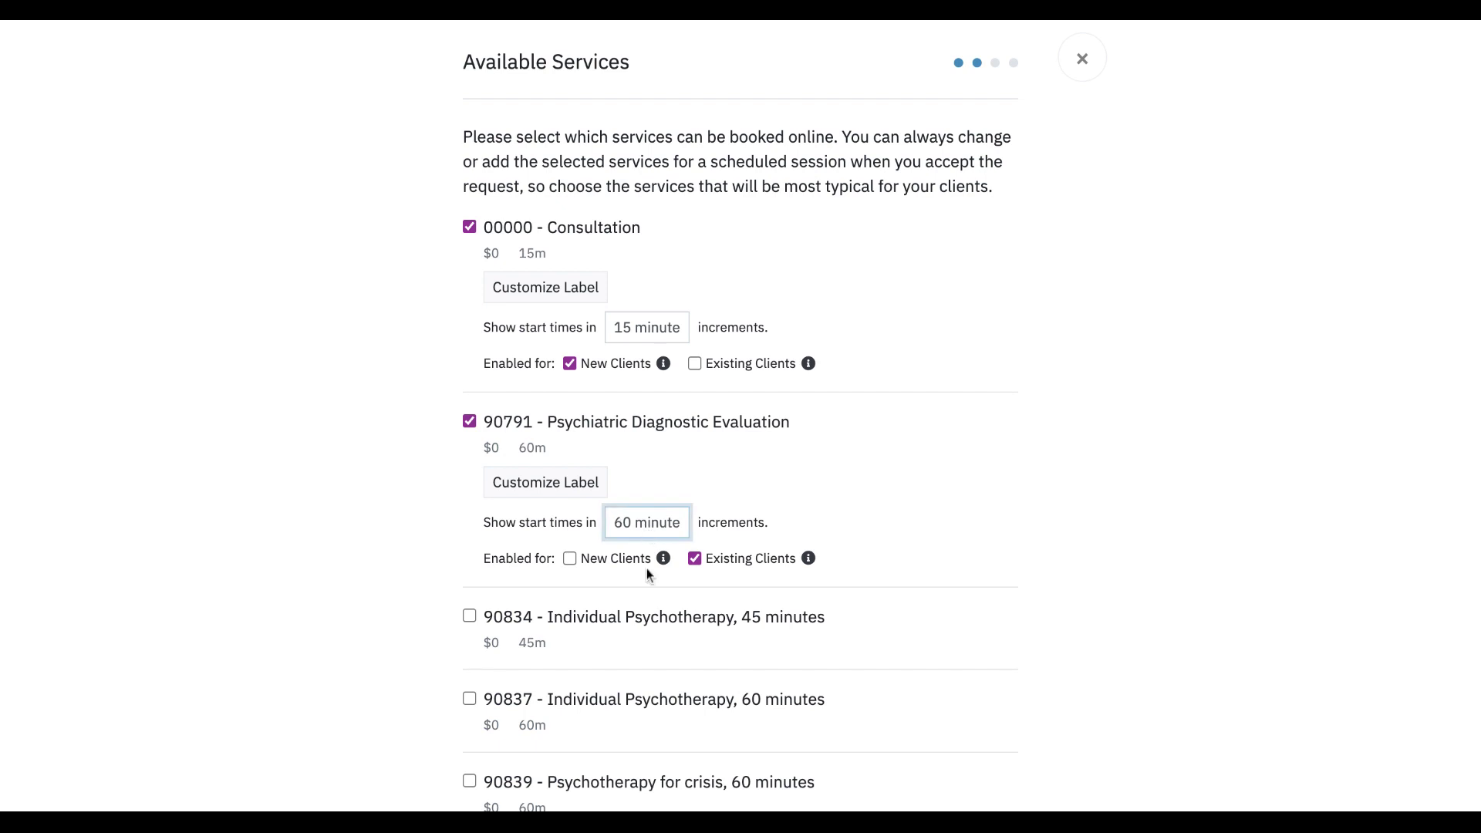
click(545, 486)
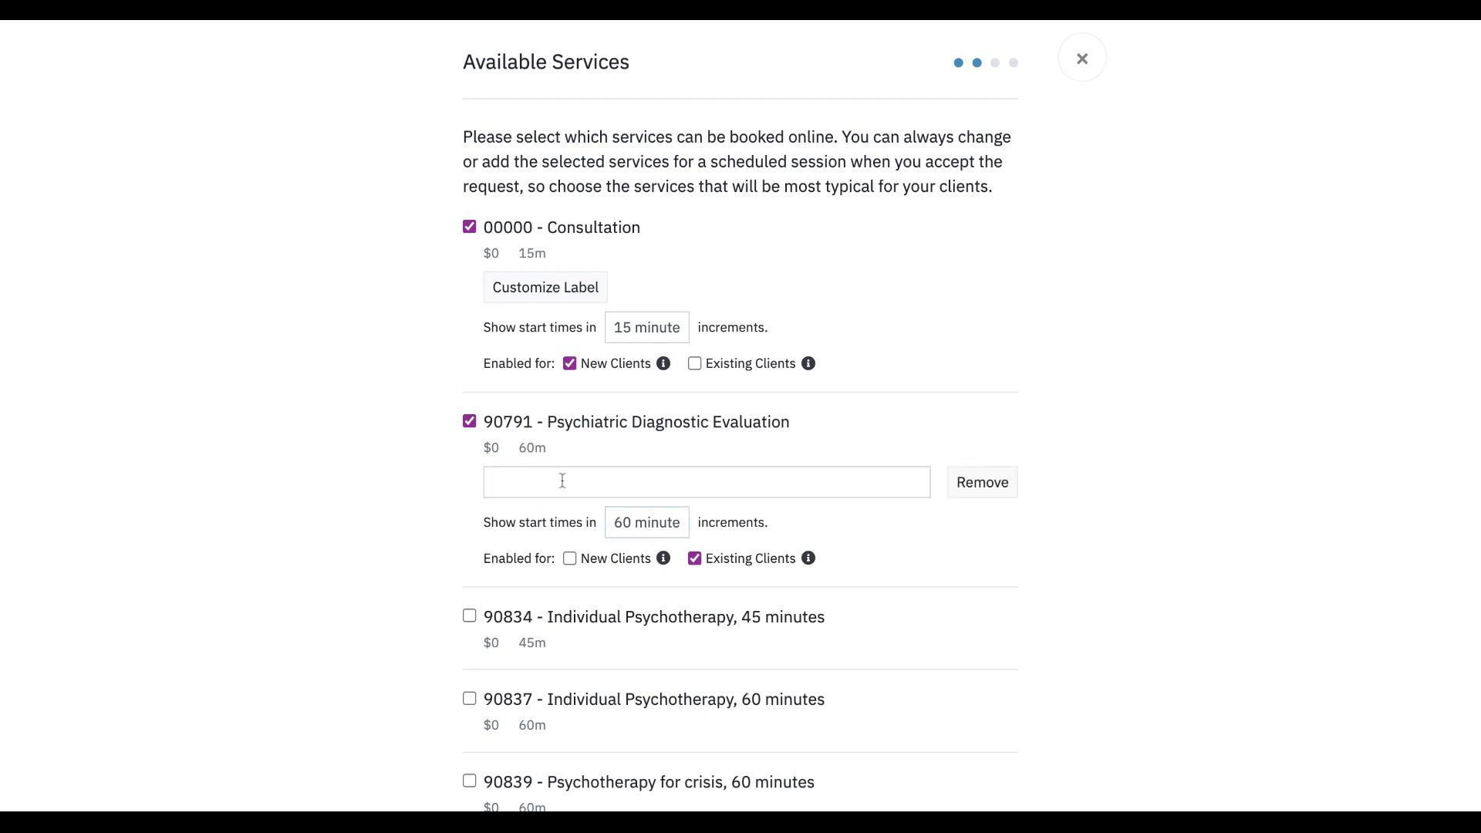
Label the 90791 service 'Intake session'
click(556, 481)
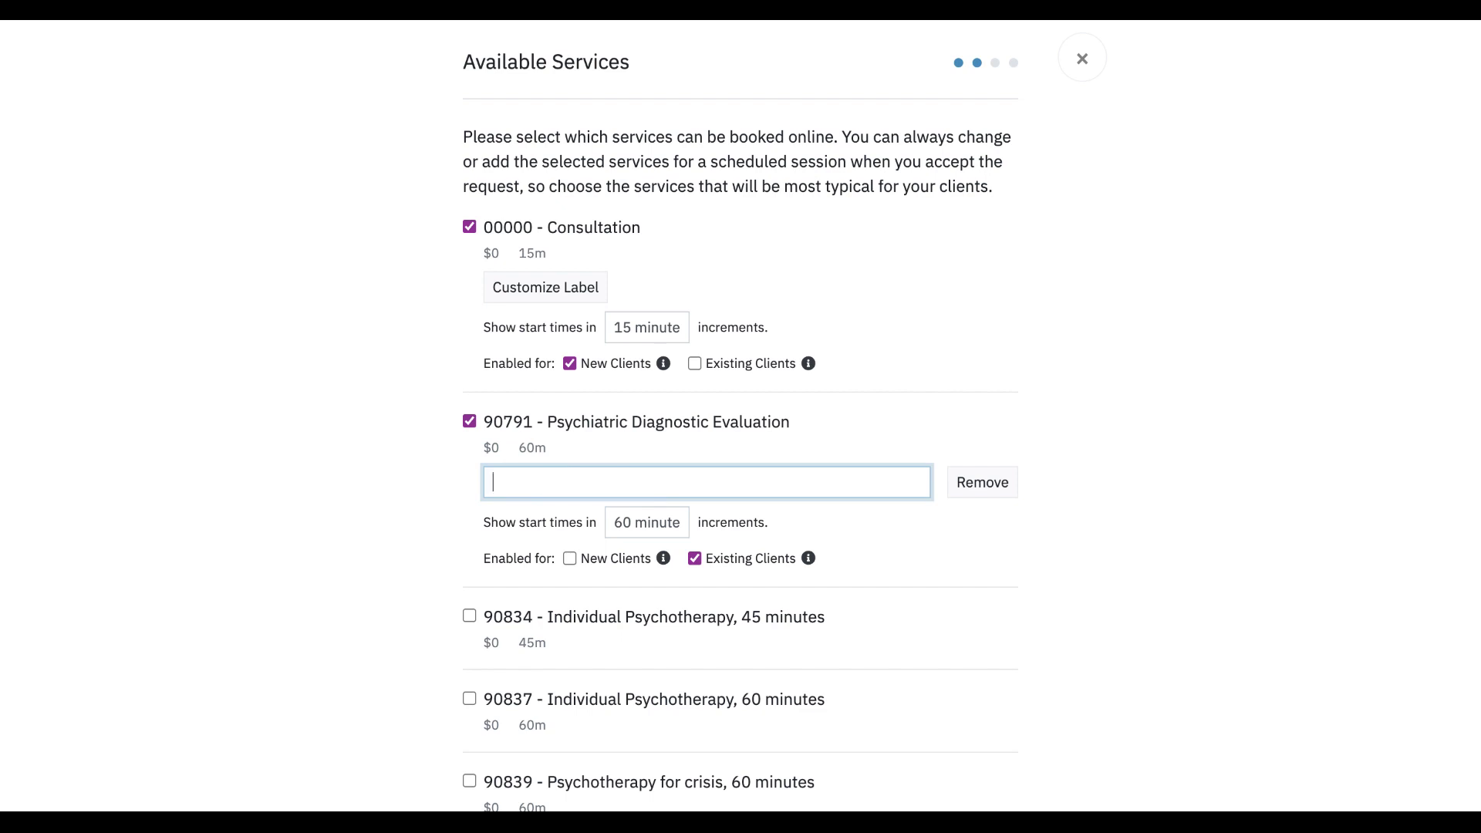
text(Intake session)
scroll(334, 589, down, 2)
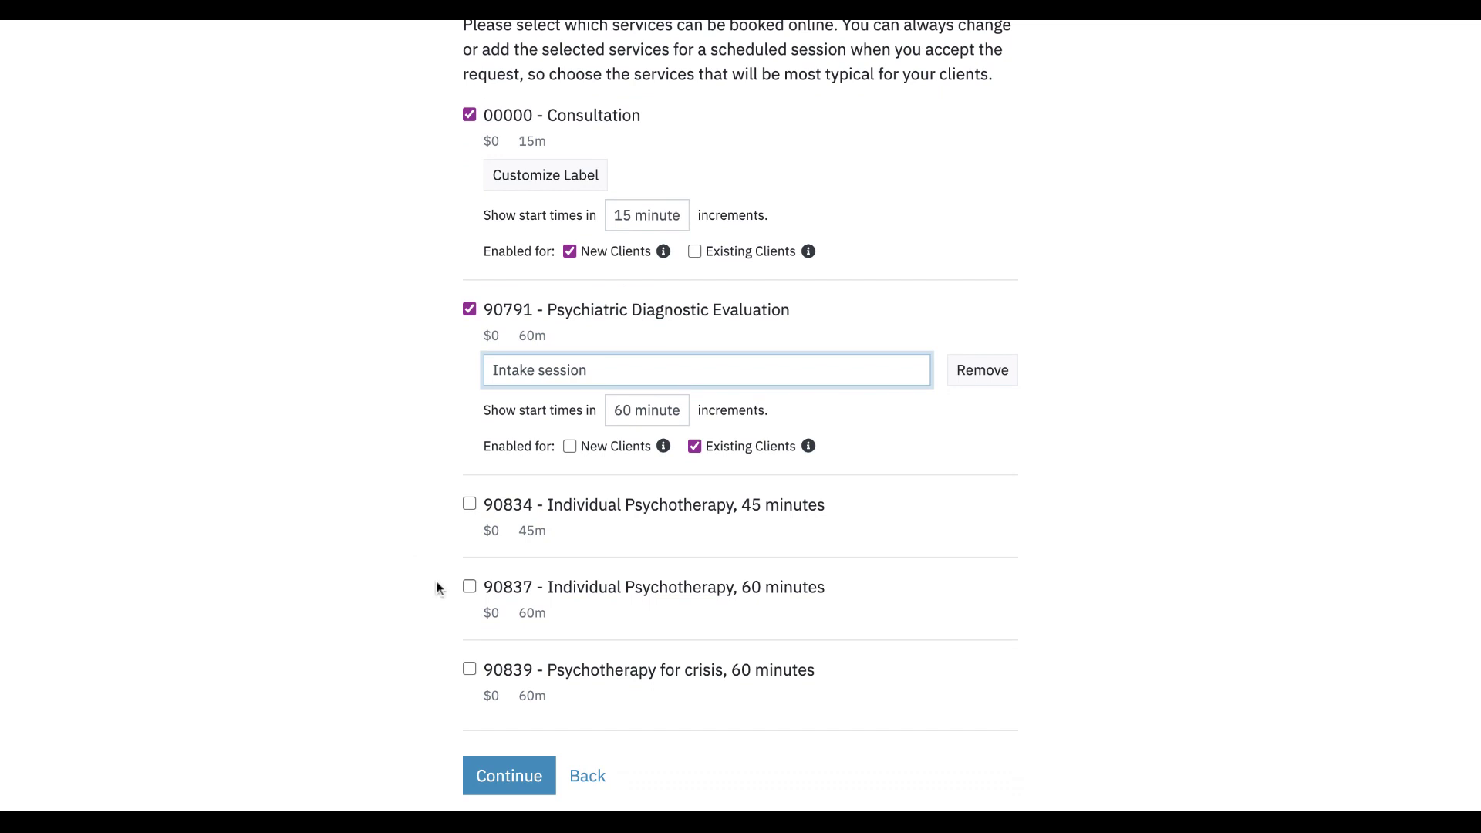
Offer 90837 Individual Psychotherapy in 60-minute increments, labelled 'Individual session'
click(469, 586)
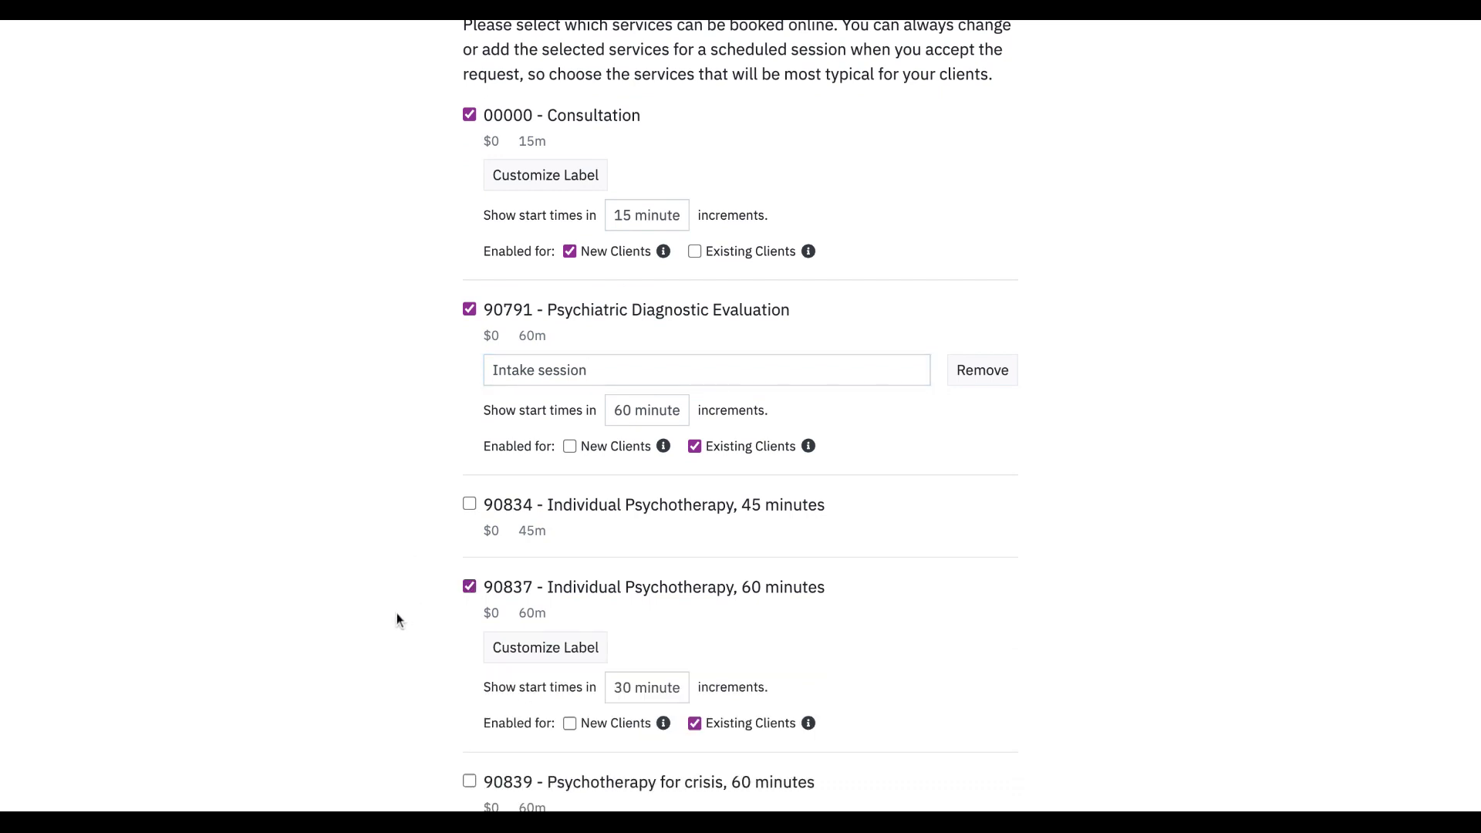
scroll(396, 613, down, 2)
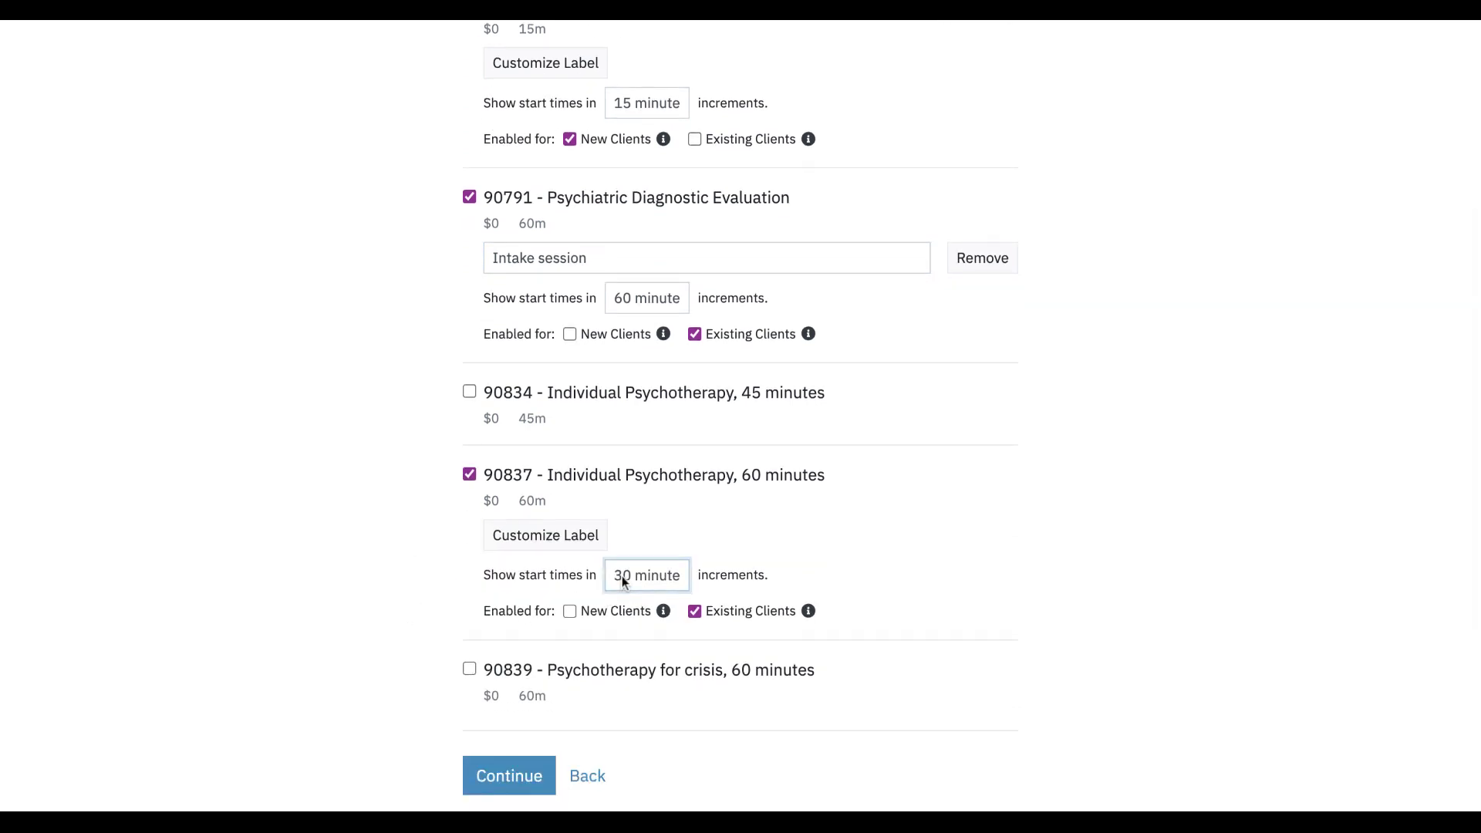
key(Down)
click(558, 545)
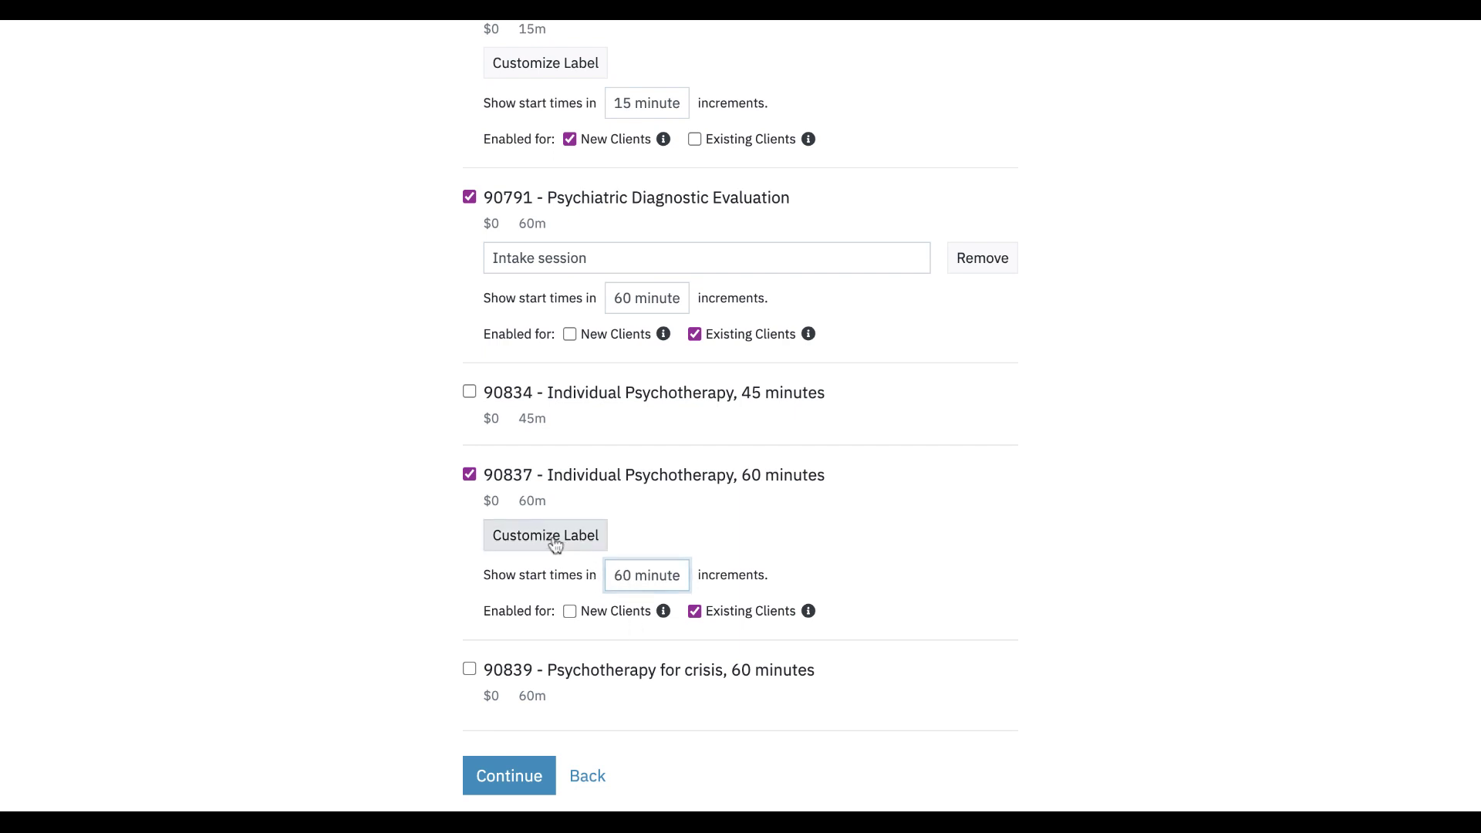
click(570, 541)
text(Indiv)
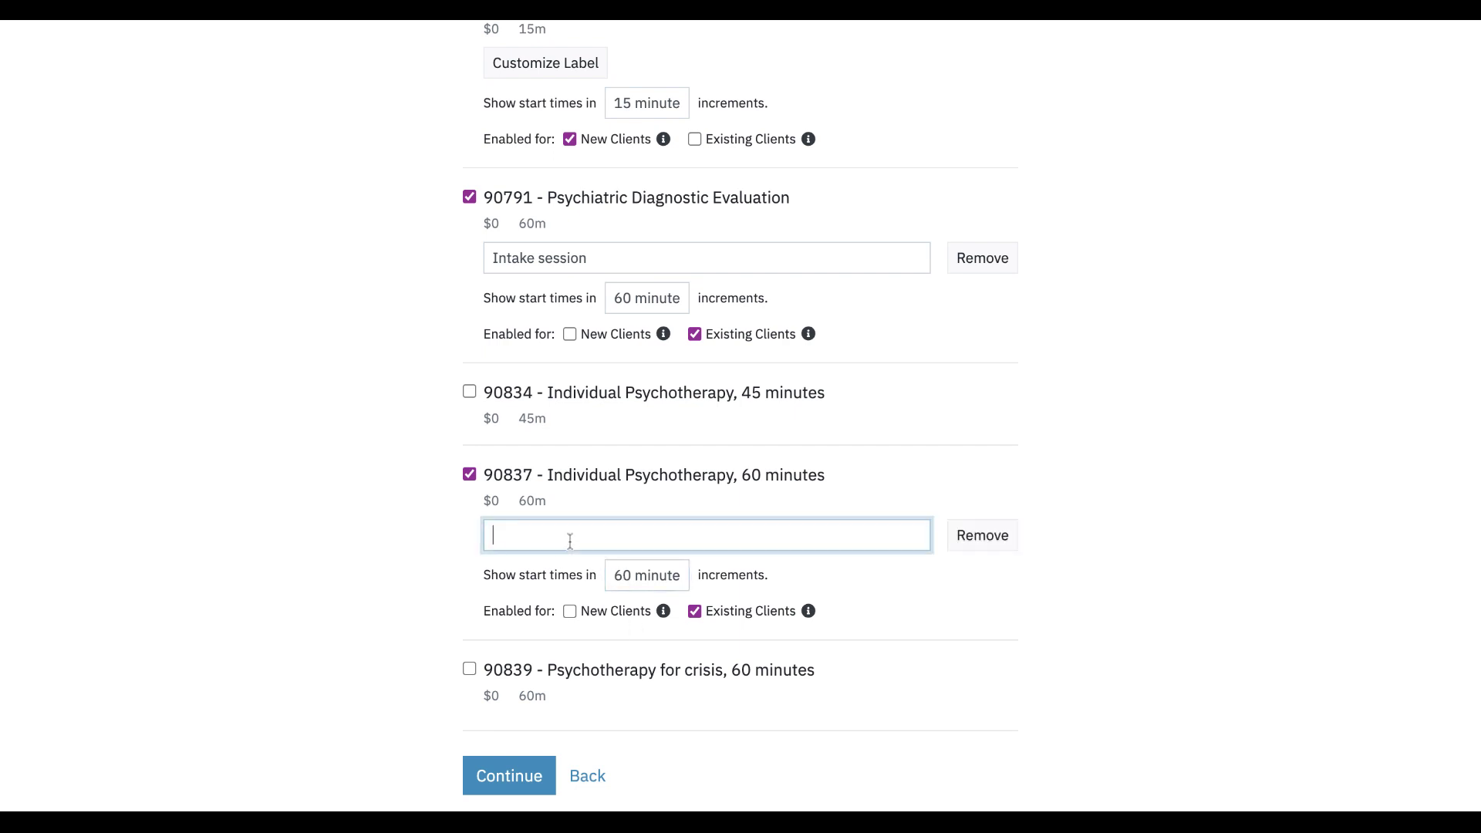
text(su)
key(BackSpace)
key(BackSpace)
text(dual session)
double_click(538, 537)
text(Individual)
Enable the Telehealth and In-person locations, with In-person displayed as '123 Street'
click(518, 782)
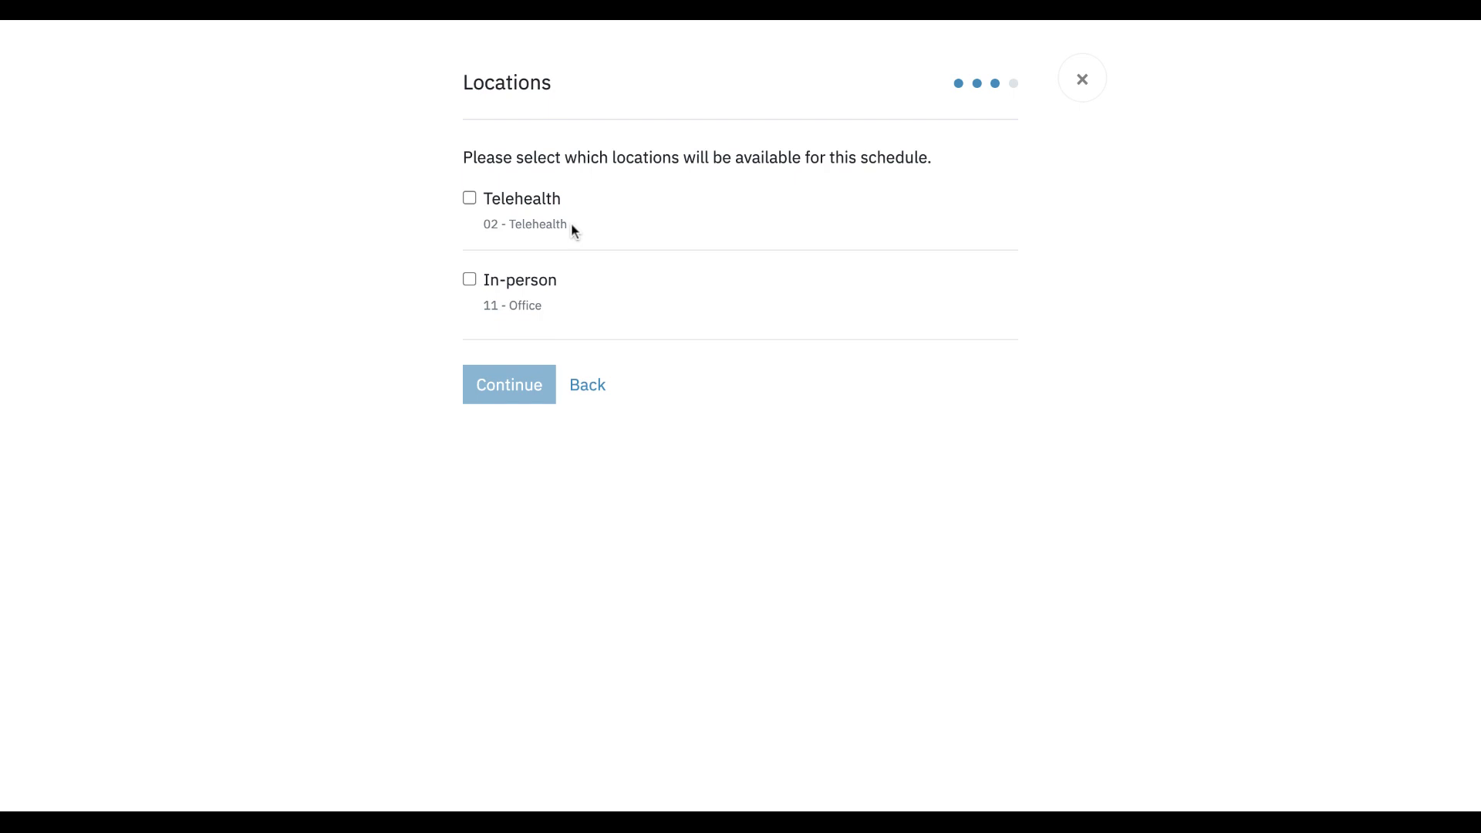
click(470, 198)
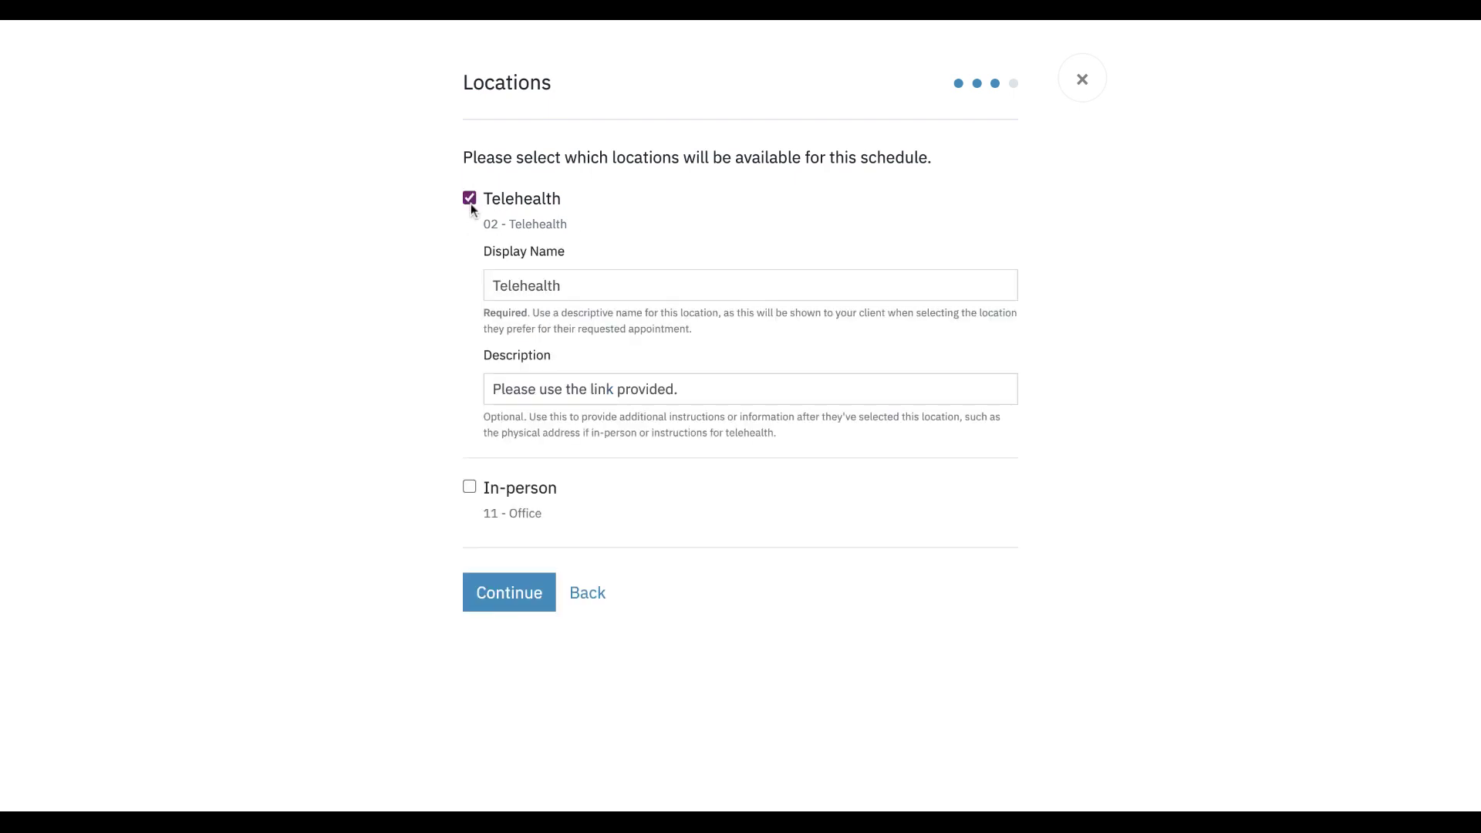
click(470, 487)
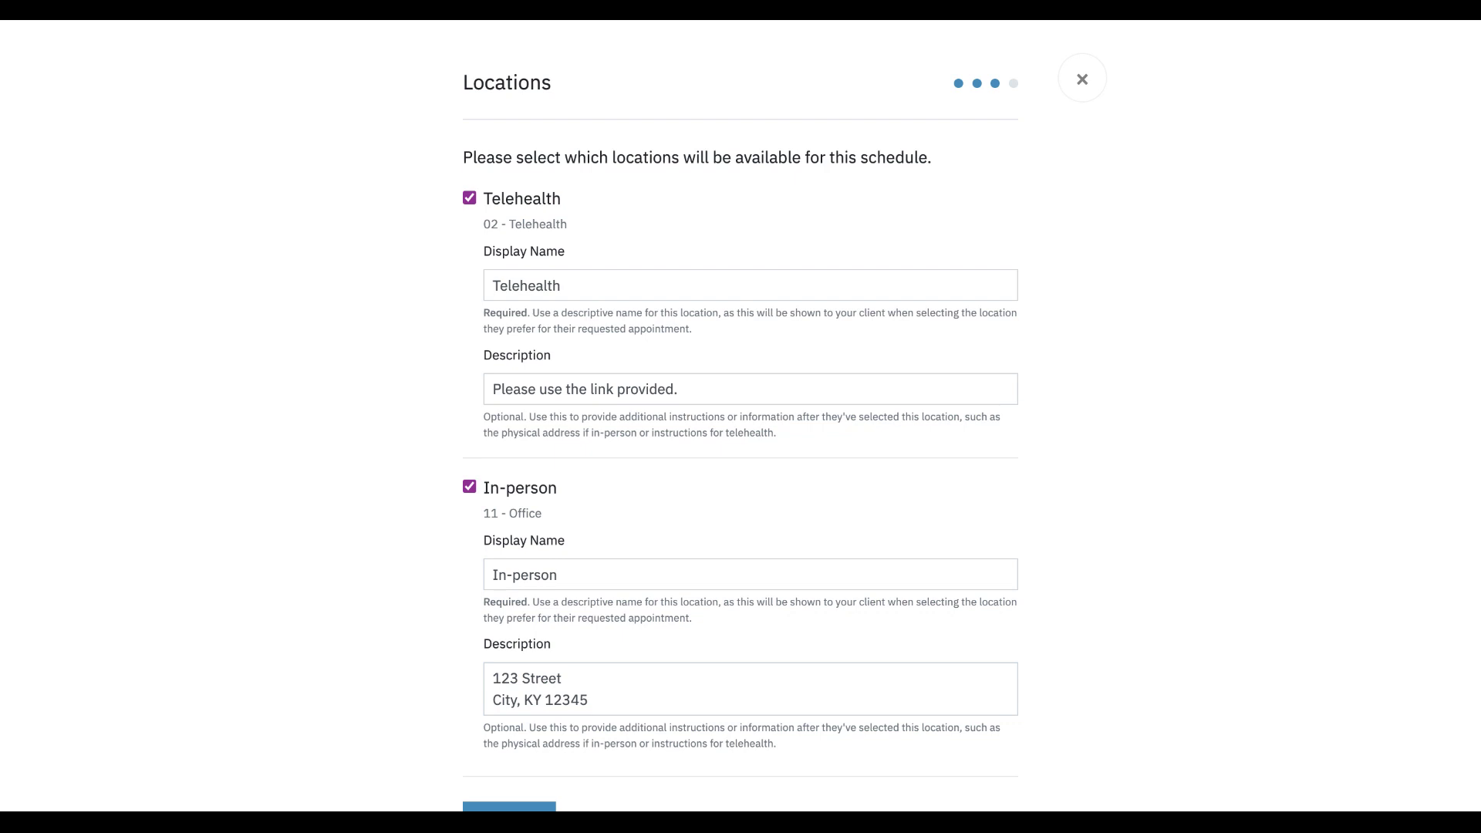
scroll(740, 416, down, 1)
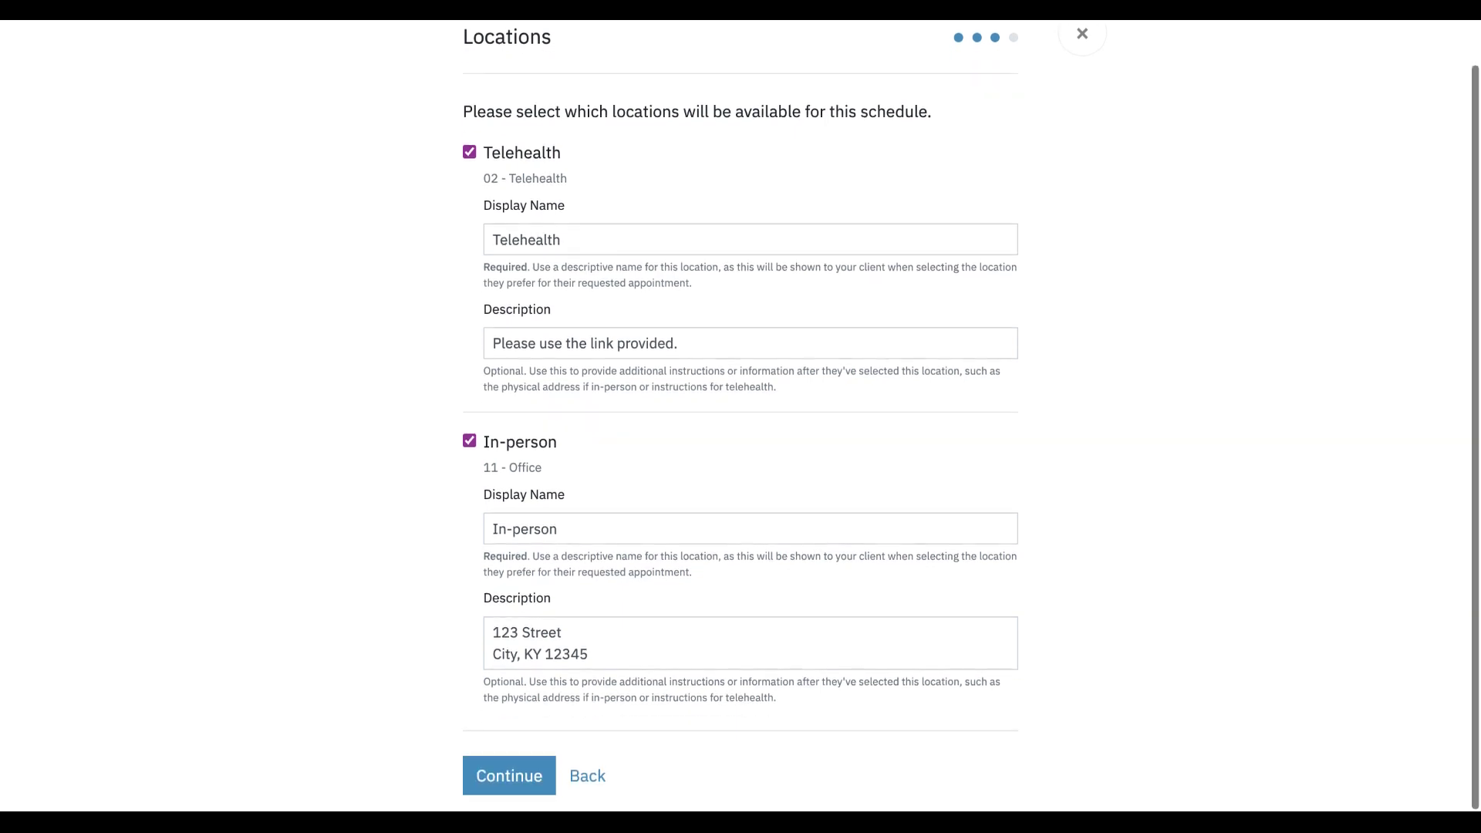
click(576, 530)
triple_click(577, 530)
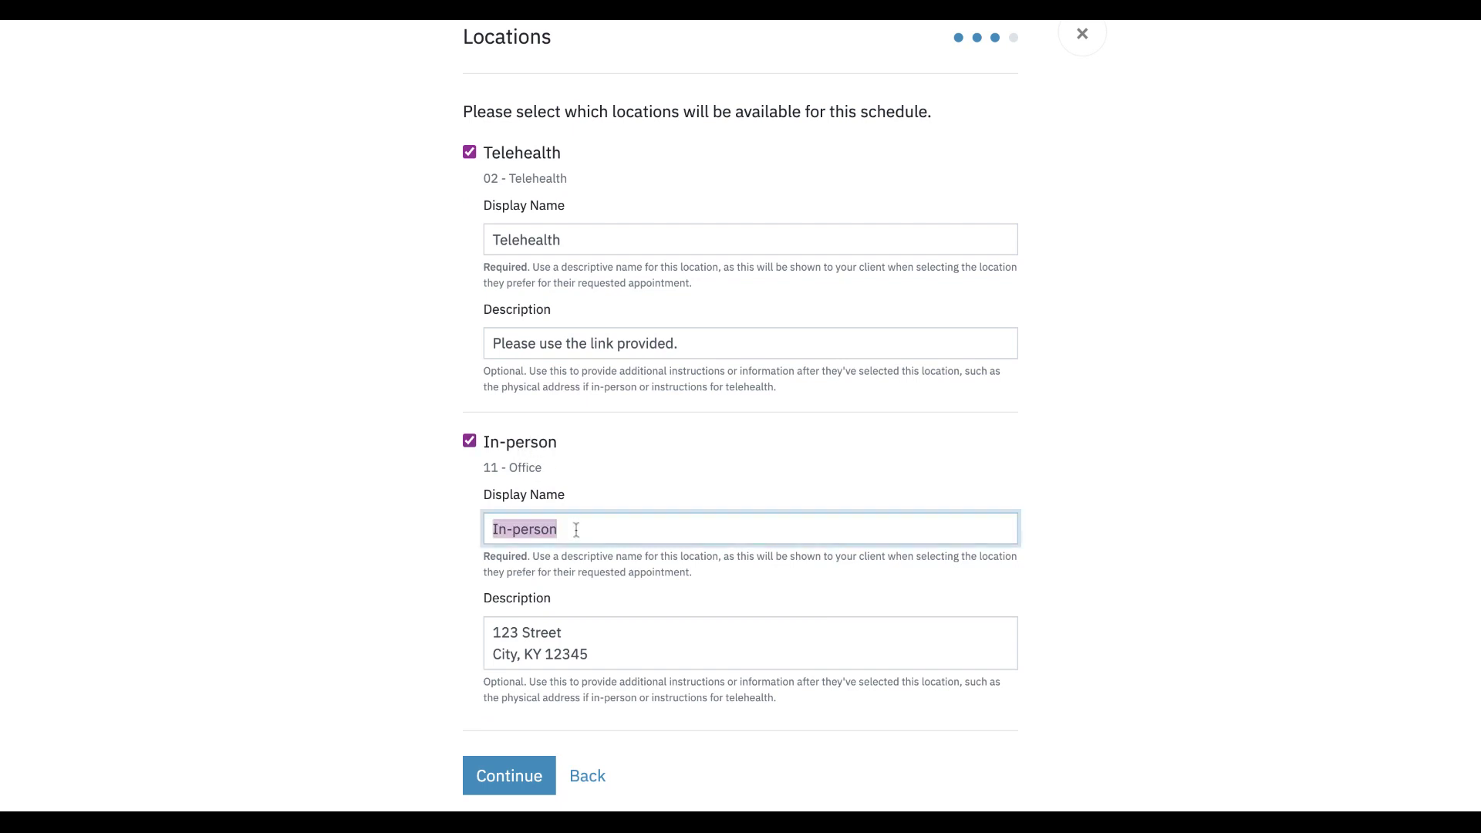
text(123 Street)
Go to Additional Settings and enter 'Default' as the schedule name
click(512, 780)
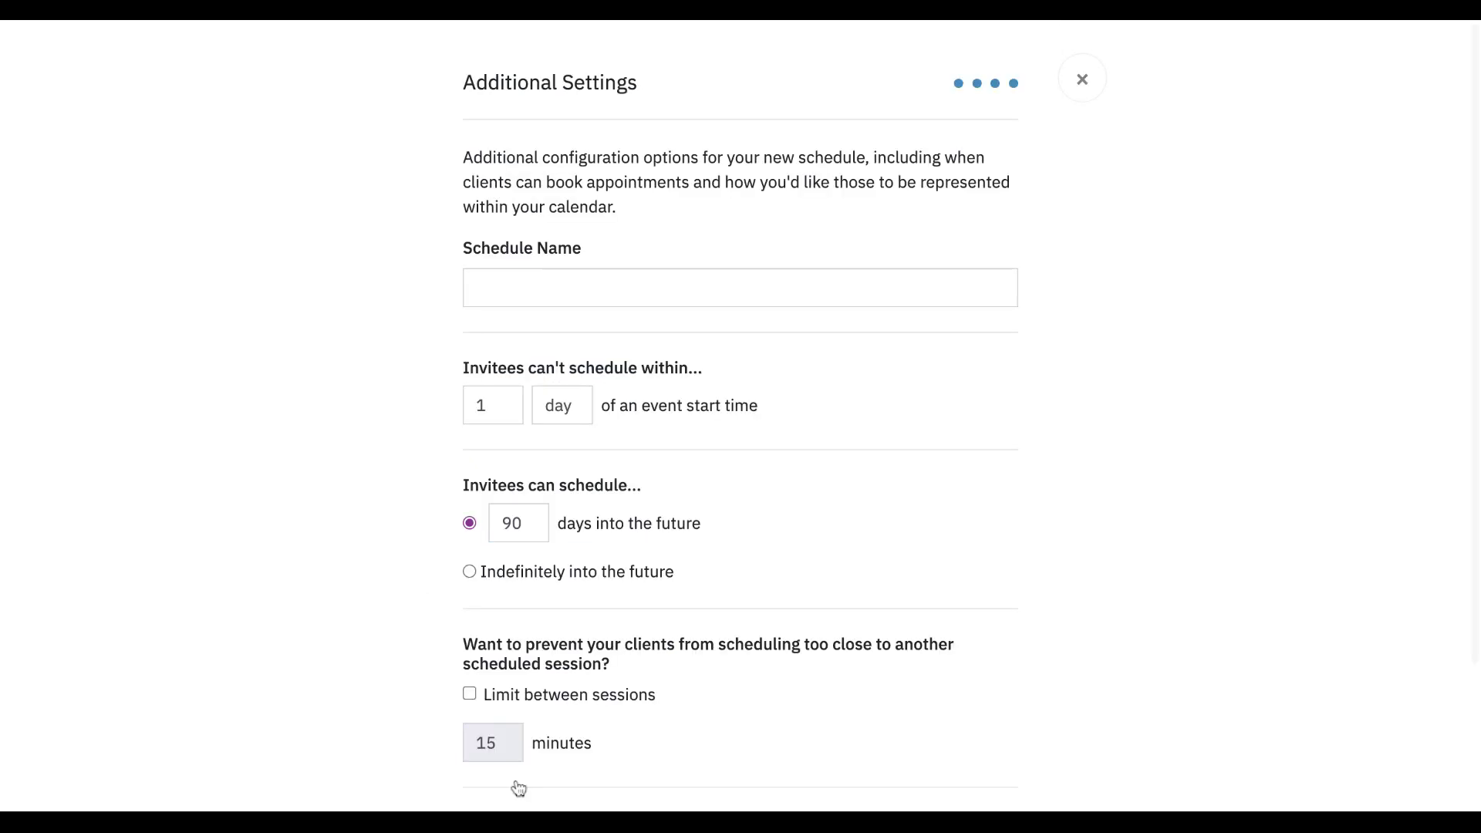
scroll(765, 441, down, 1)
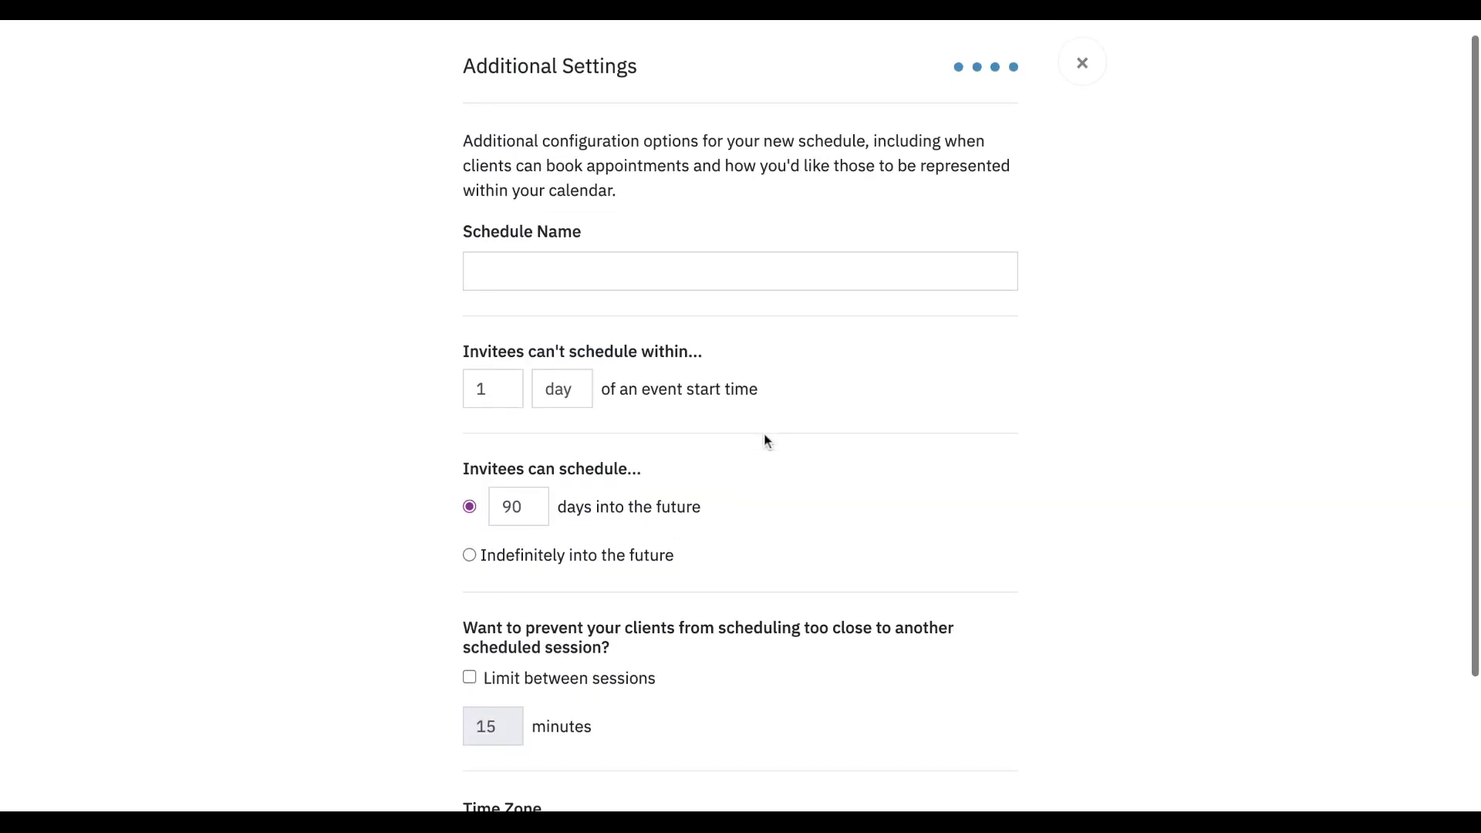
scroll(741, 417, up, 1)
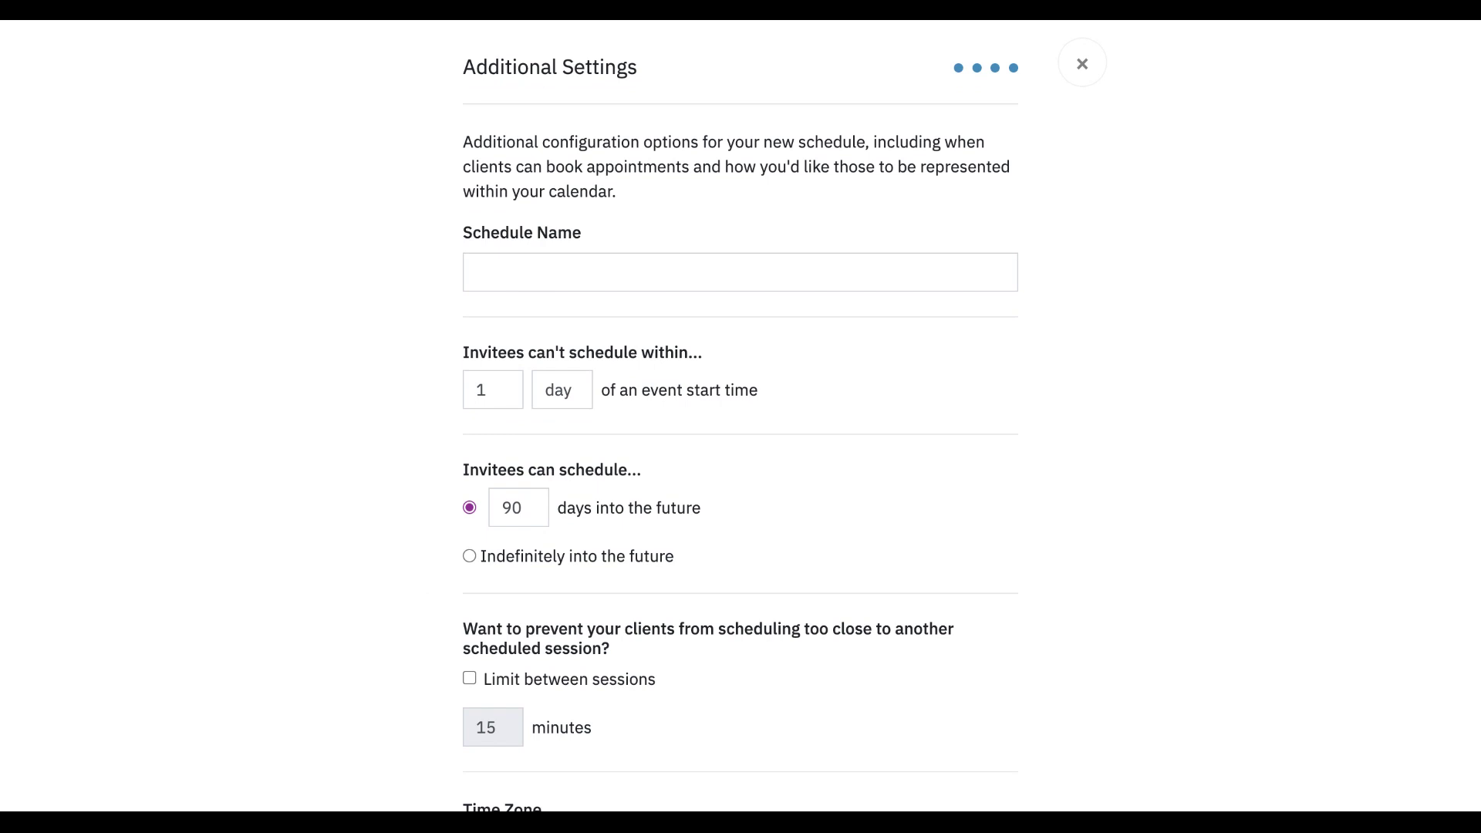
scroll(622, 220, down, 1)
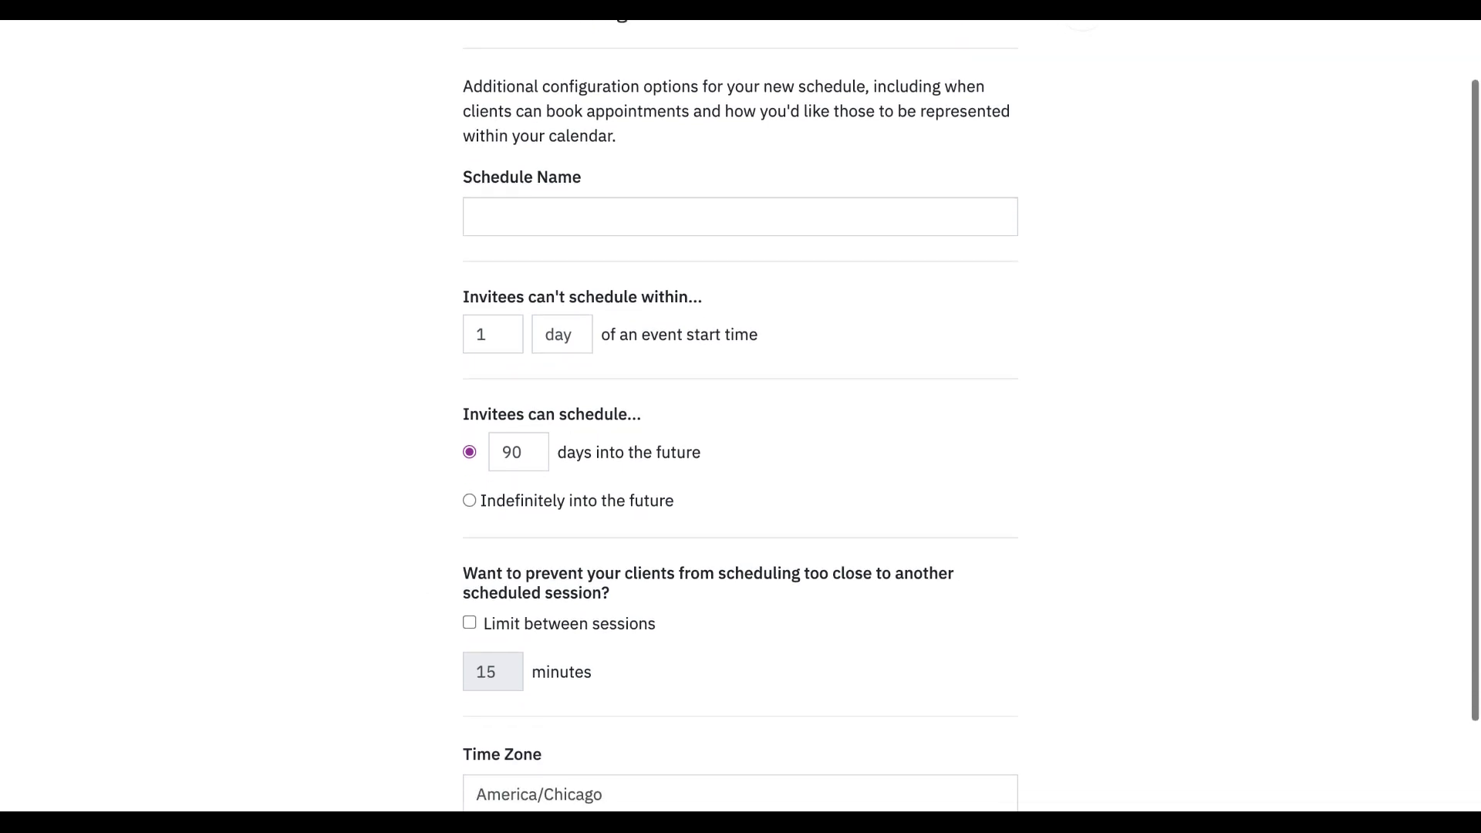
click(516, 214)
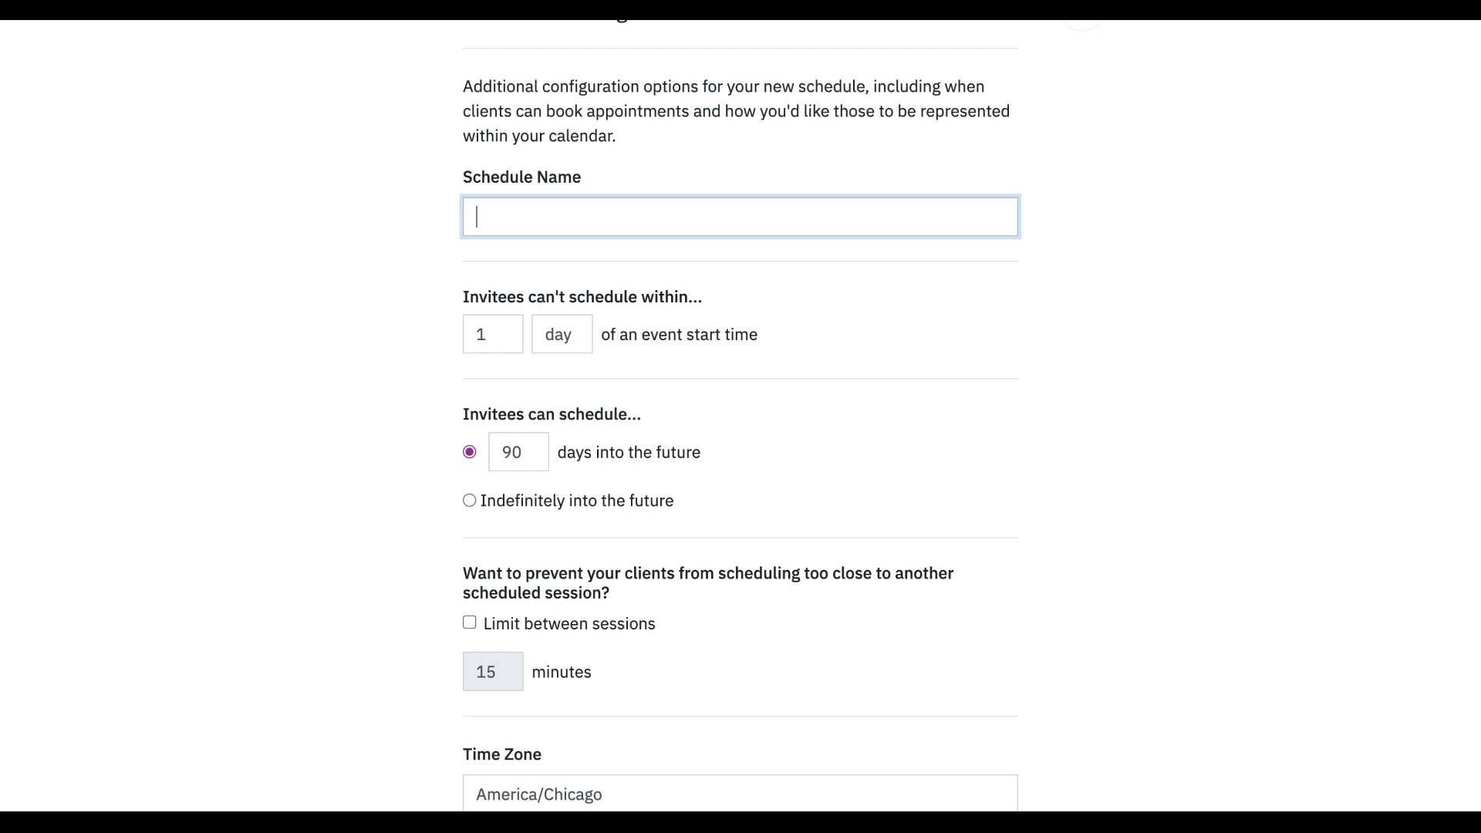
text(Default)
scroll(399, 342, down, 1)
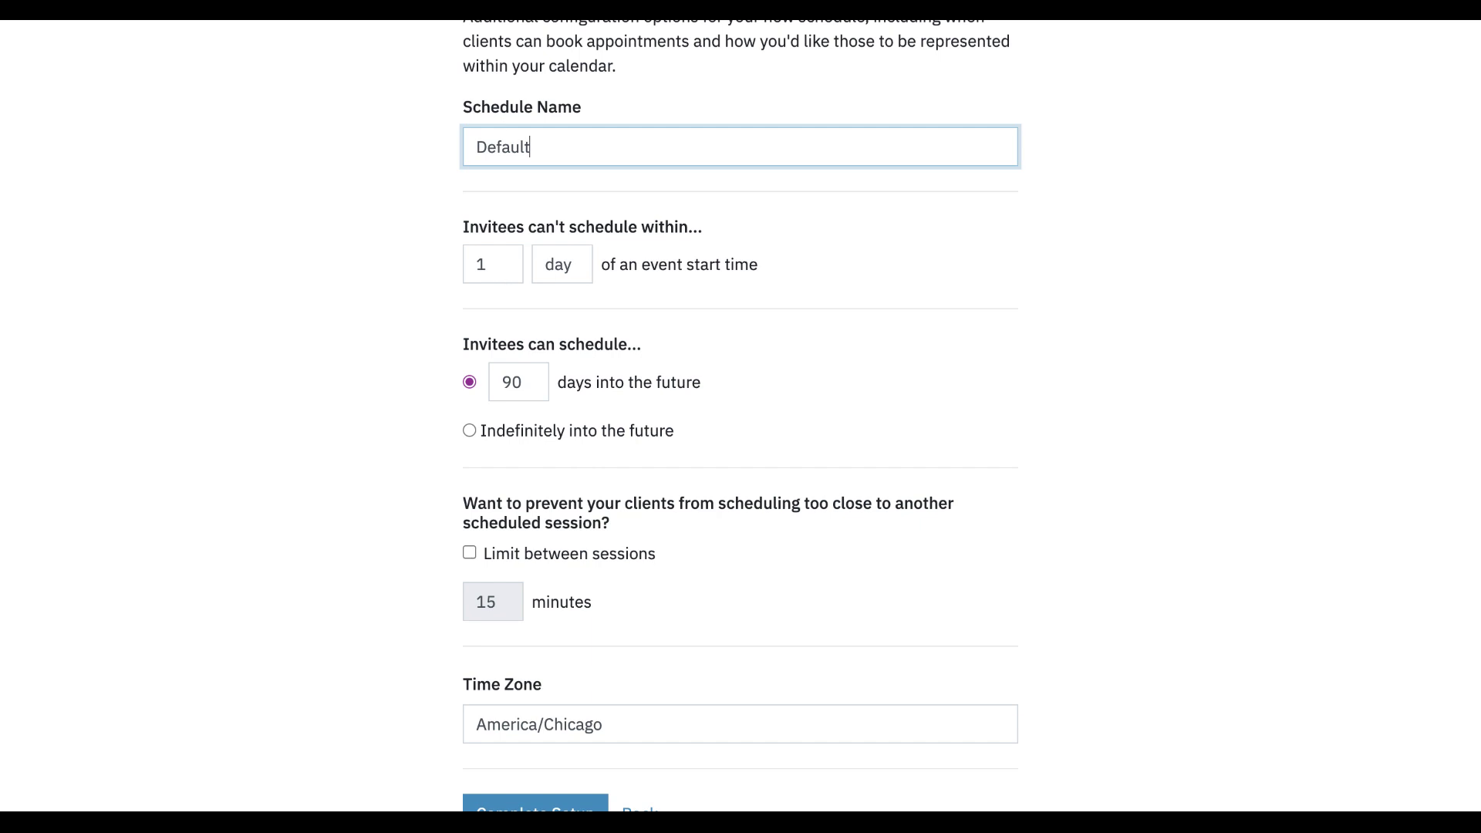
scroll(531, 355, down, 1)
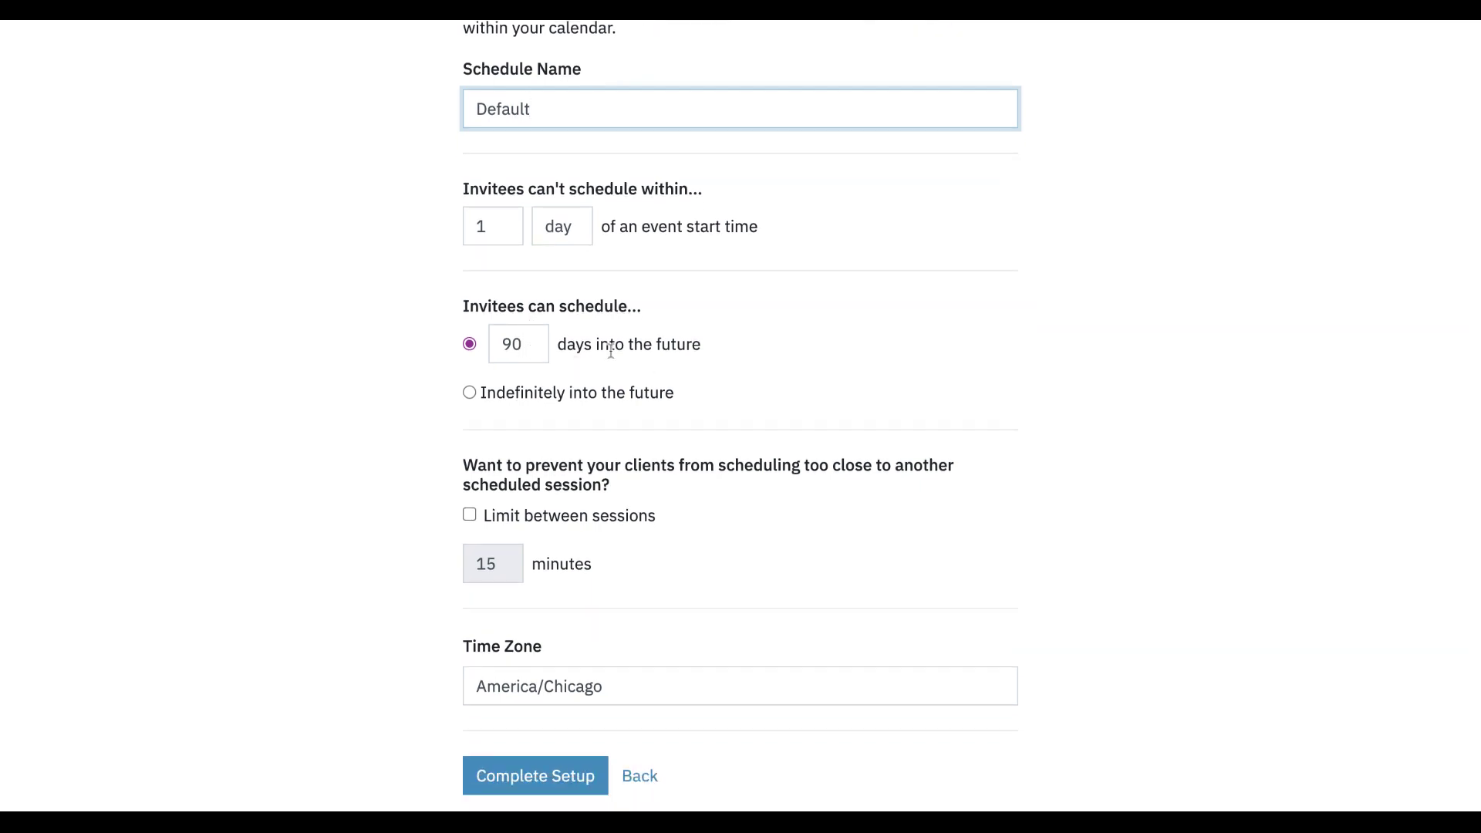
Reduce the booking window from 90 to 30 days into the future
click(512, 344)
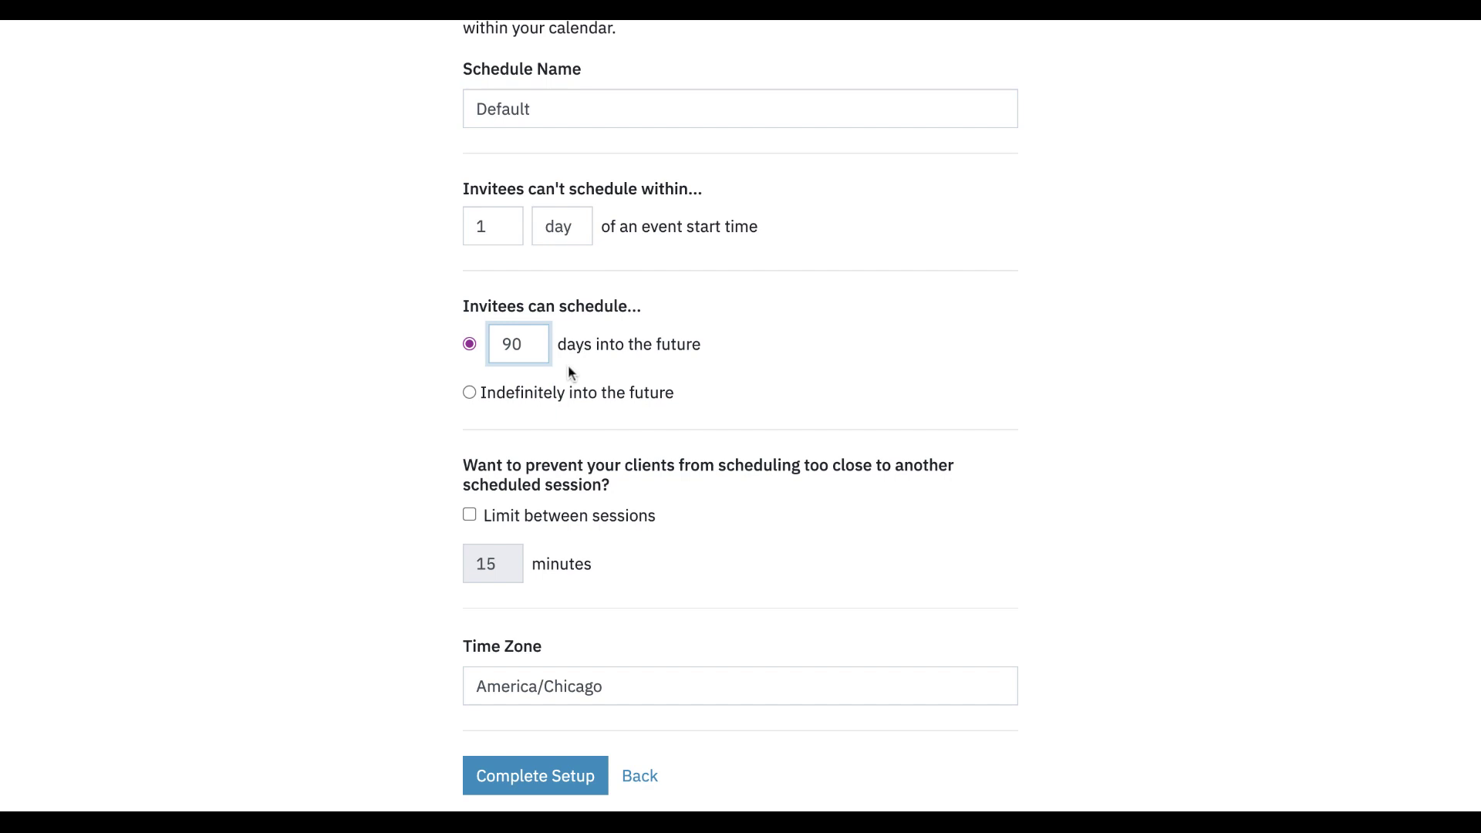
key(BackSpace)
text(3)
click(786, 365)
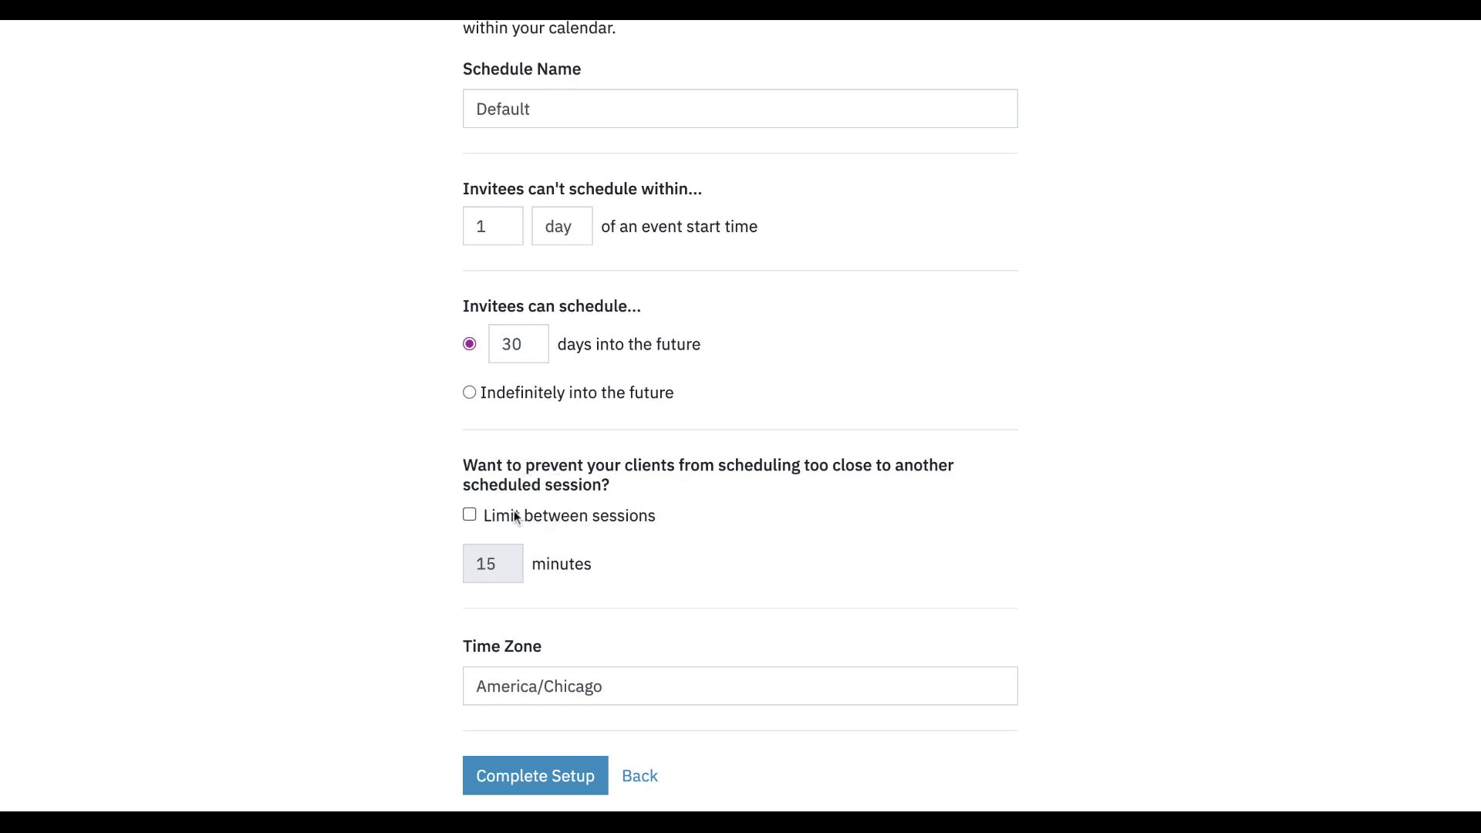
Leave the limit between sessions off and complete the schedule setup
click(470, 515)
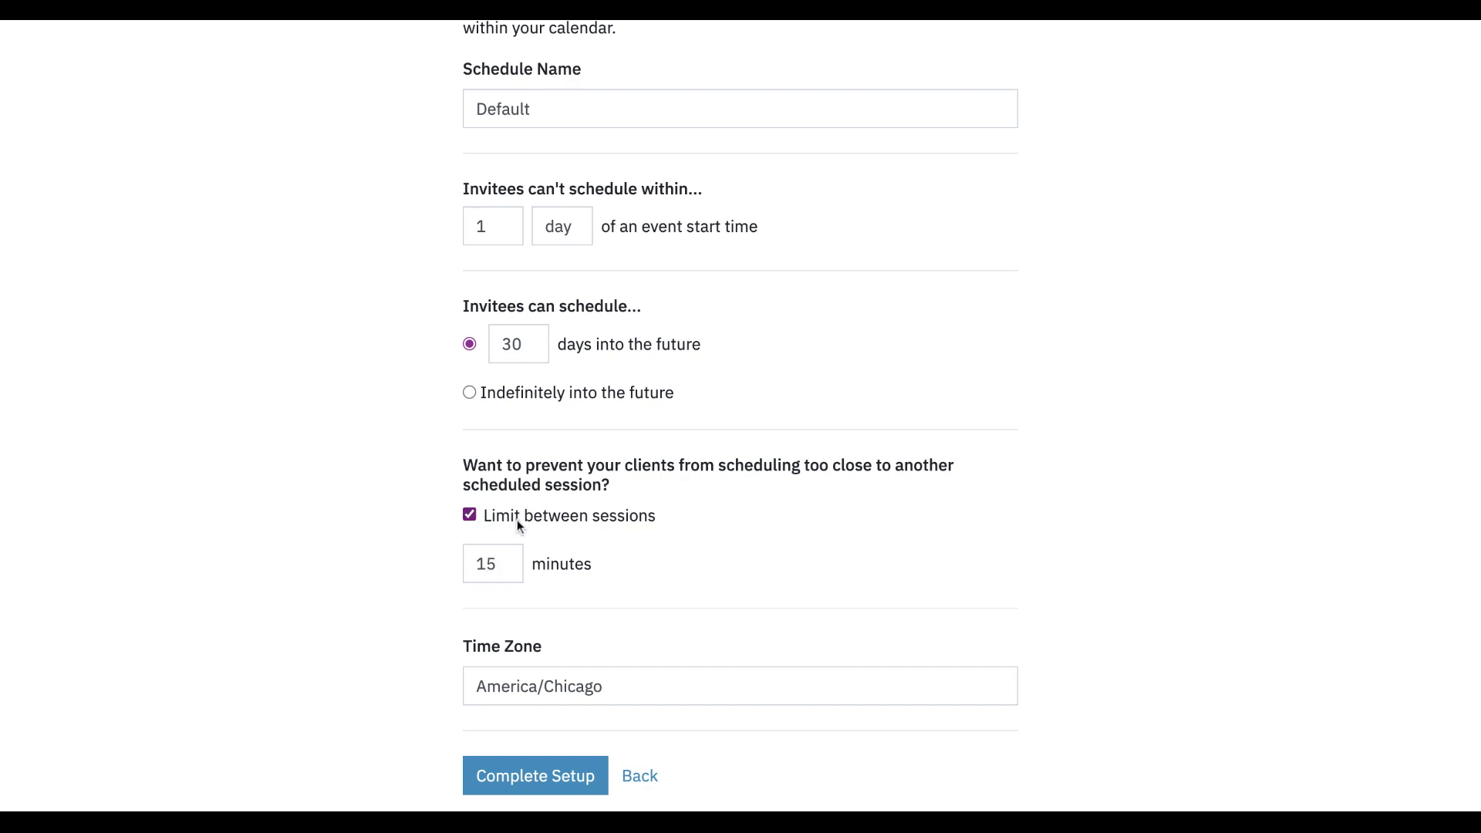
click(469, 517)
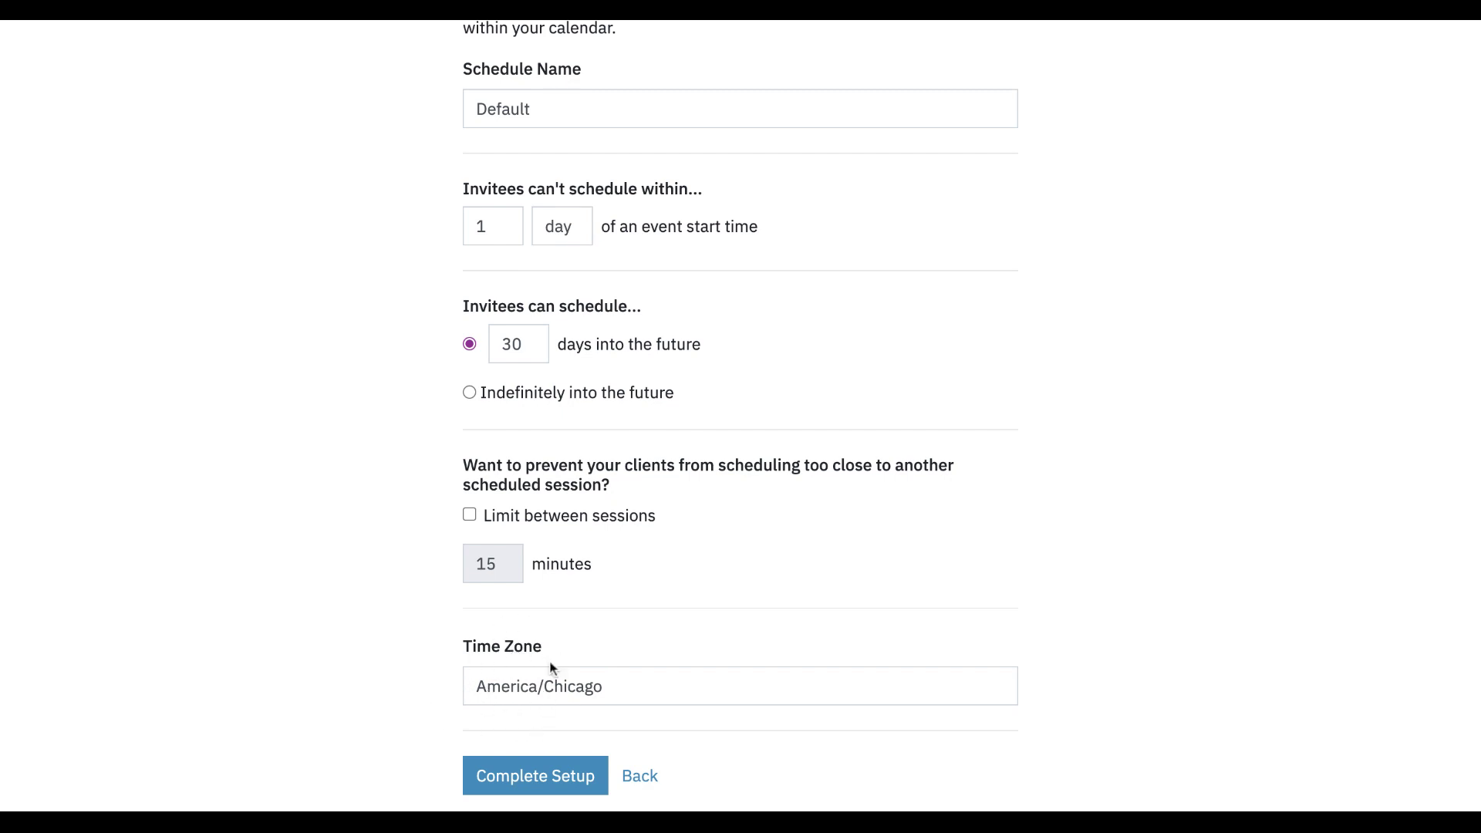
click(550, 782)
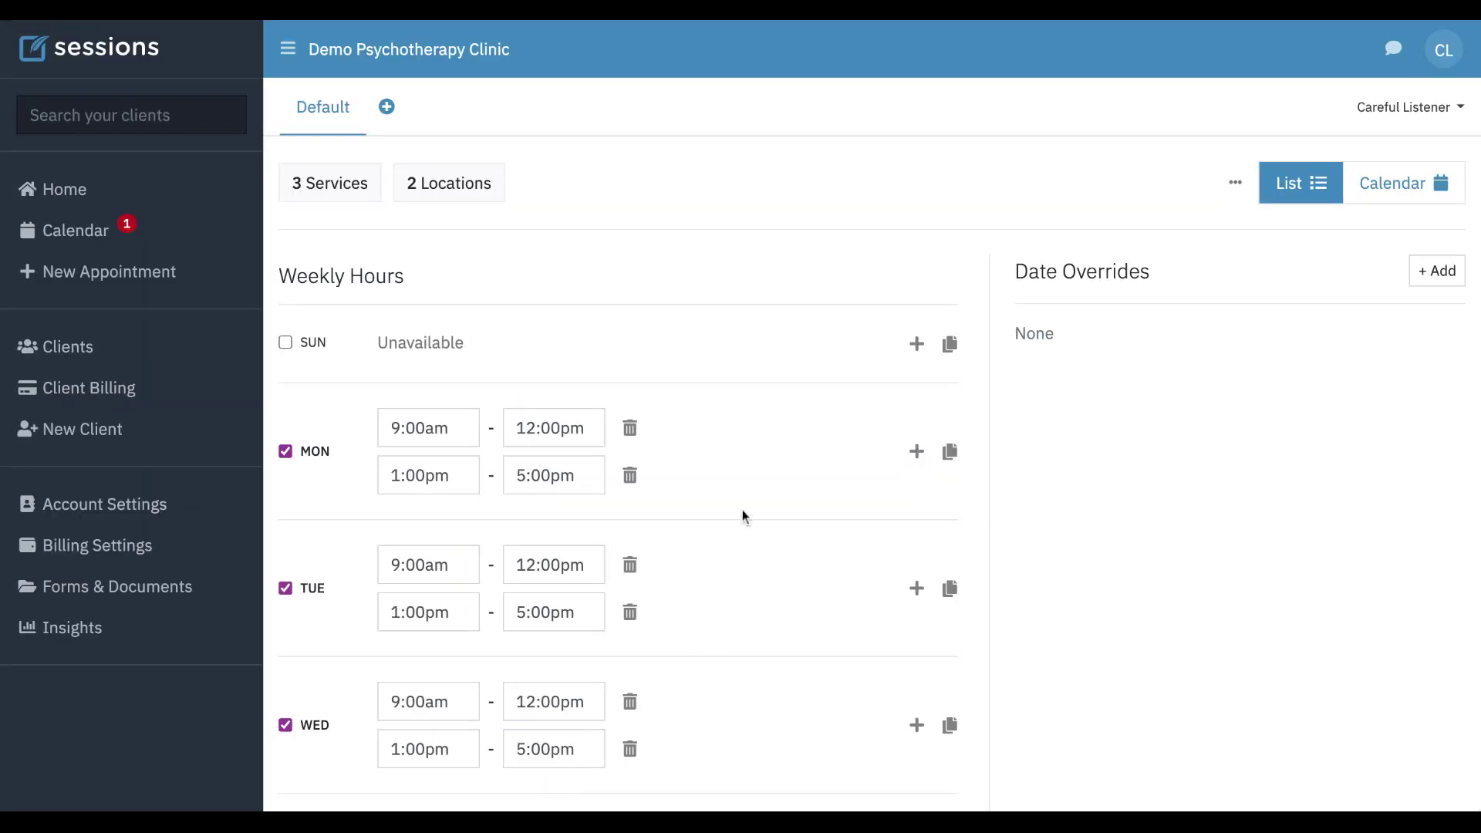
scroll(744, 517, down, 1)
scroll(744, 516, down, 5)
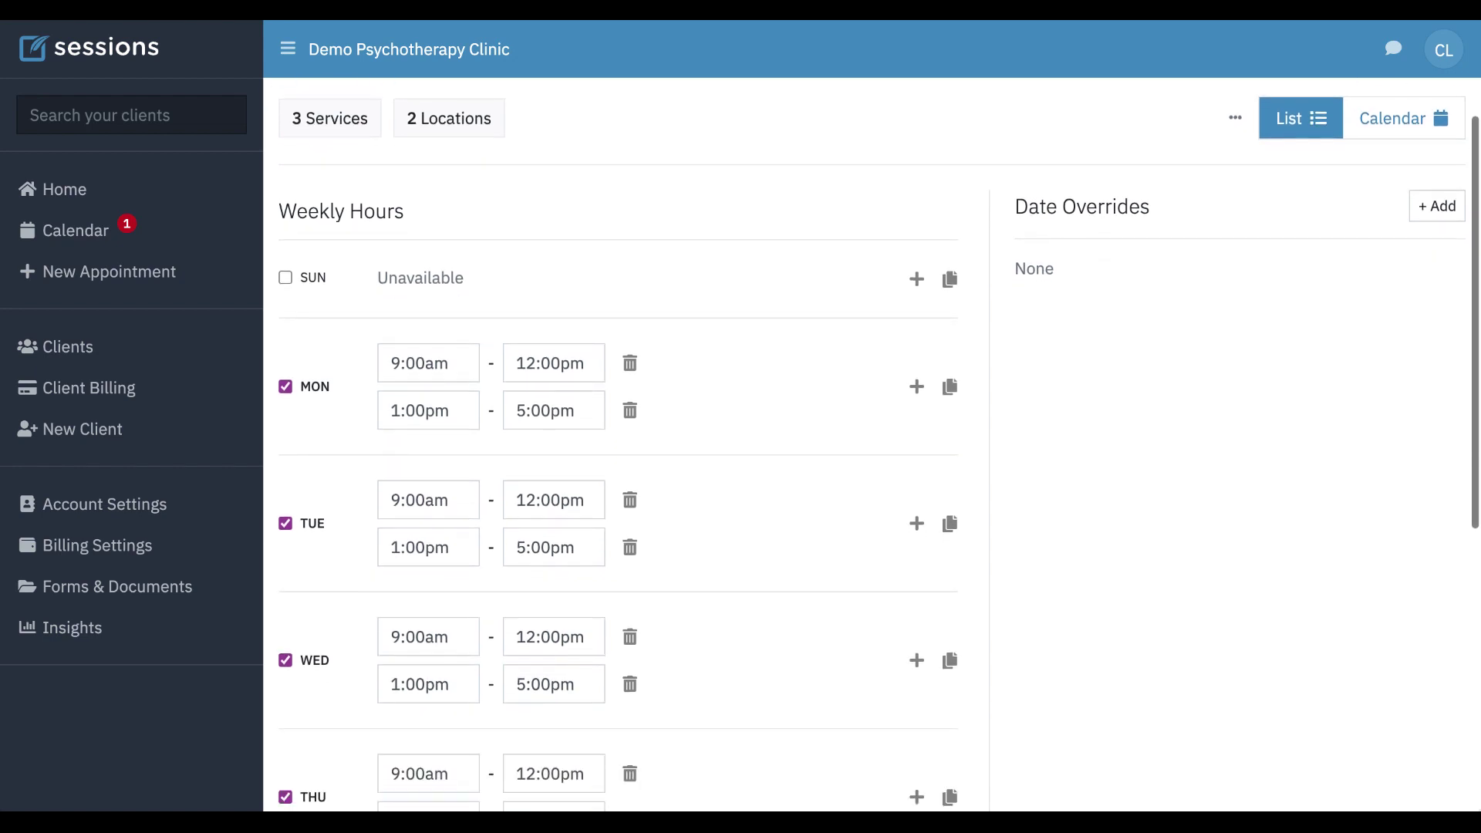
scroll(744, 517, up, 6)
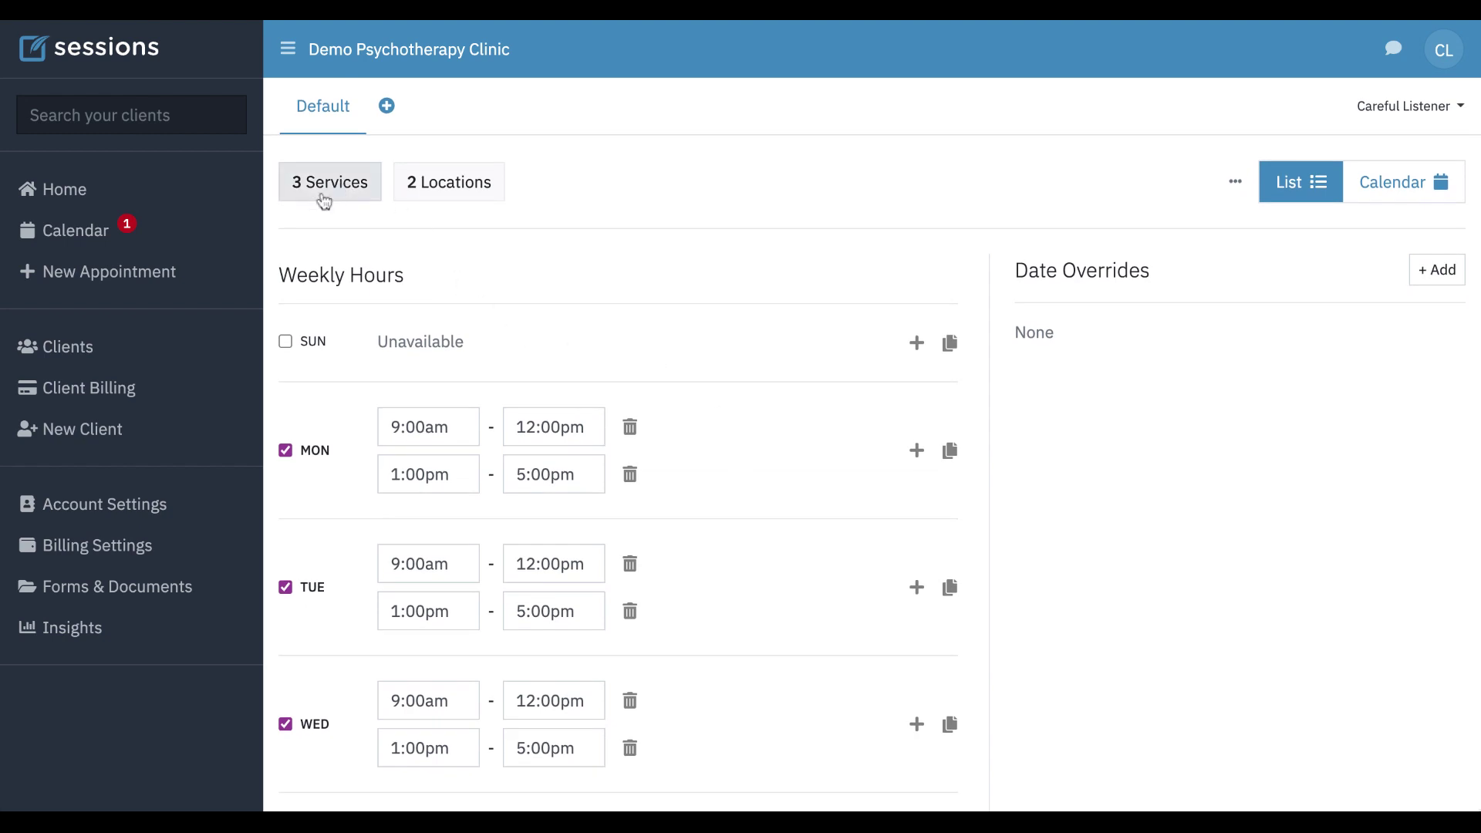
click(327, 197)
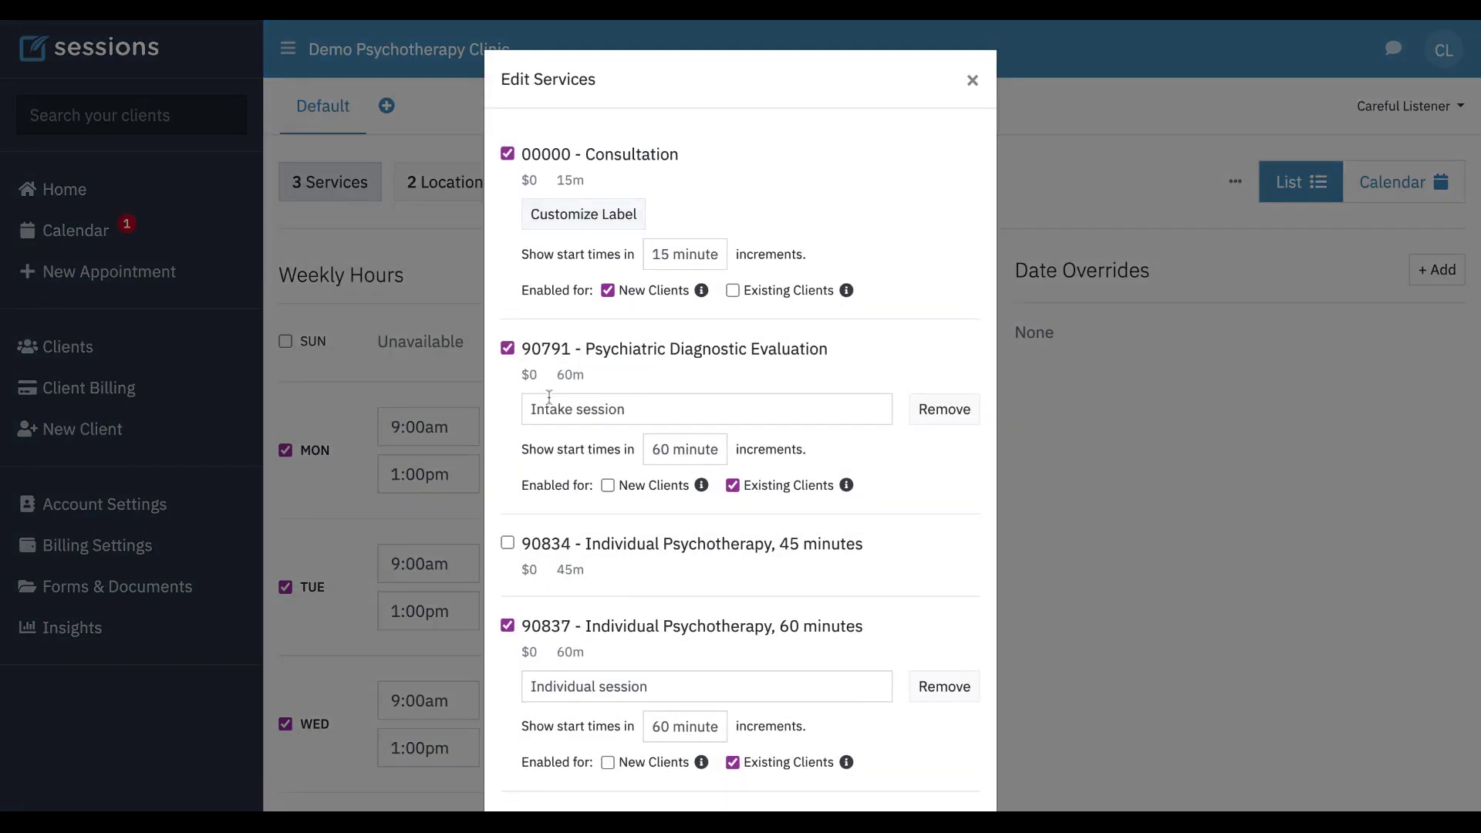
scroll(694, 216, down, 2)
scroll(837, 198, up, 2)
click(970, 81)
click(479, 181)
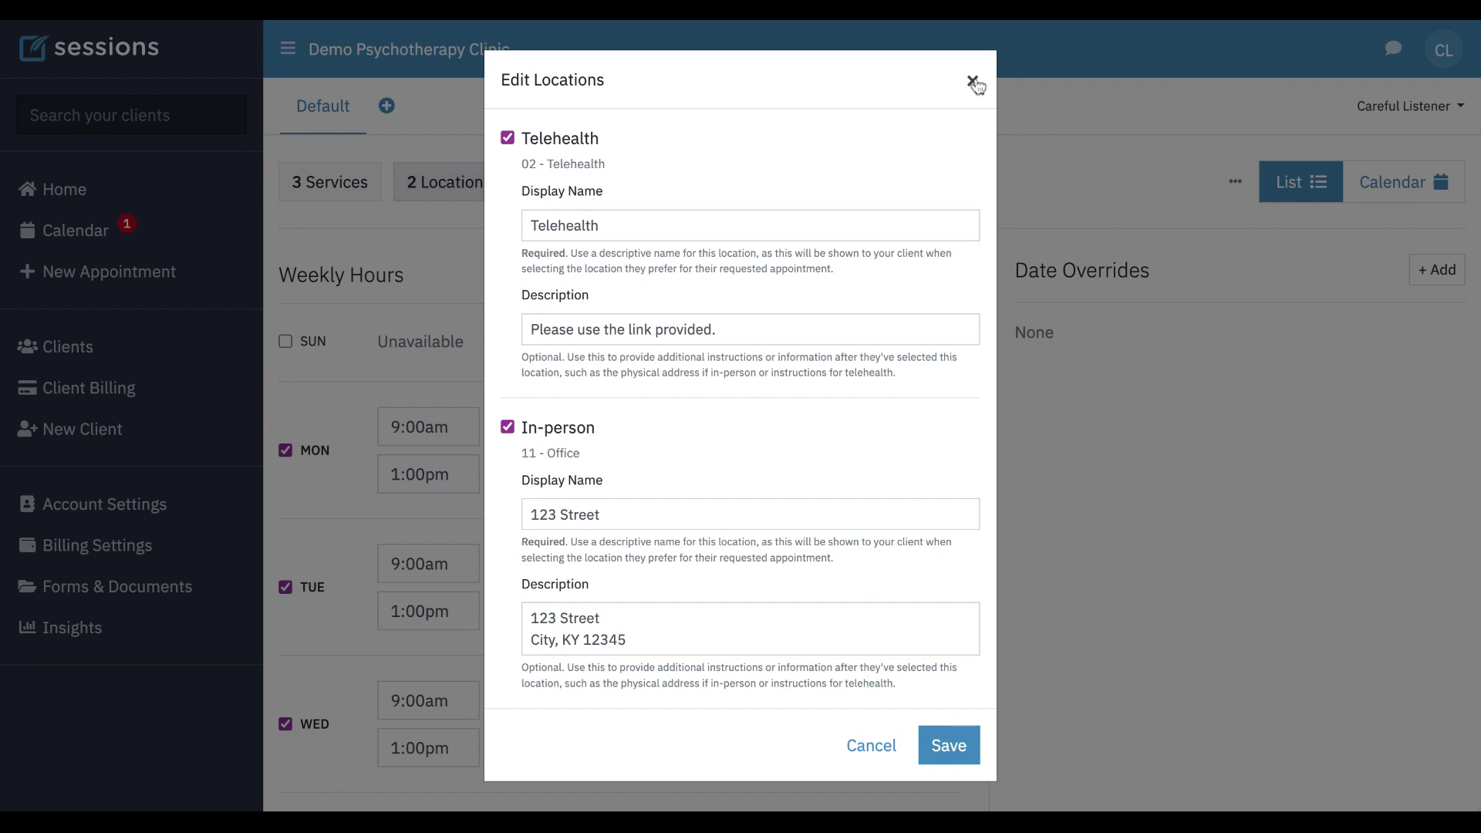
click(972, 80)
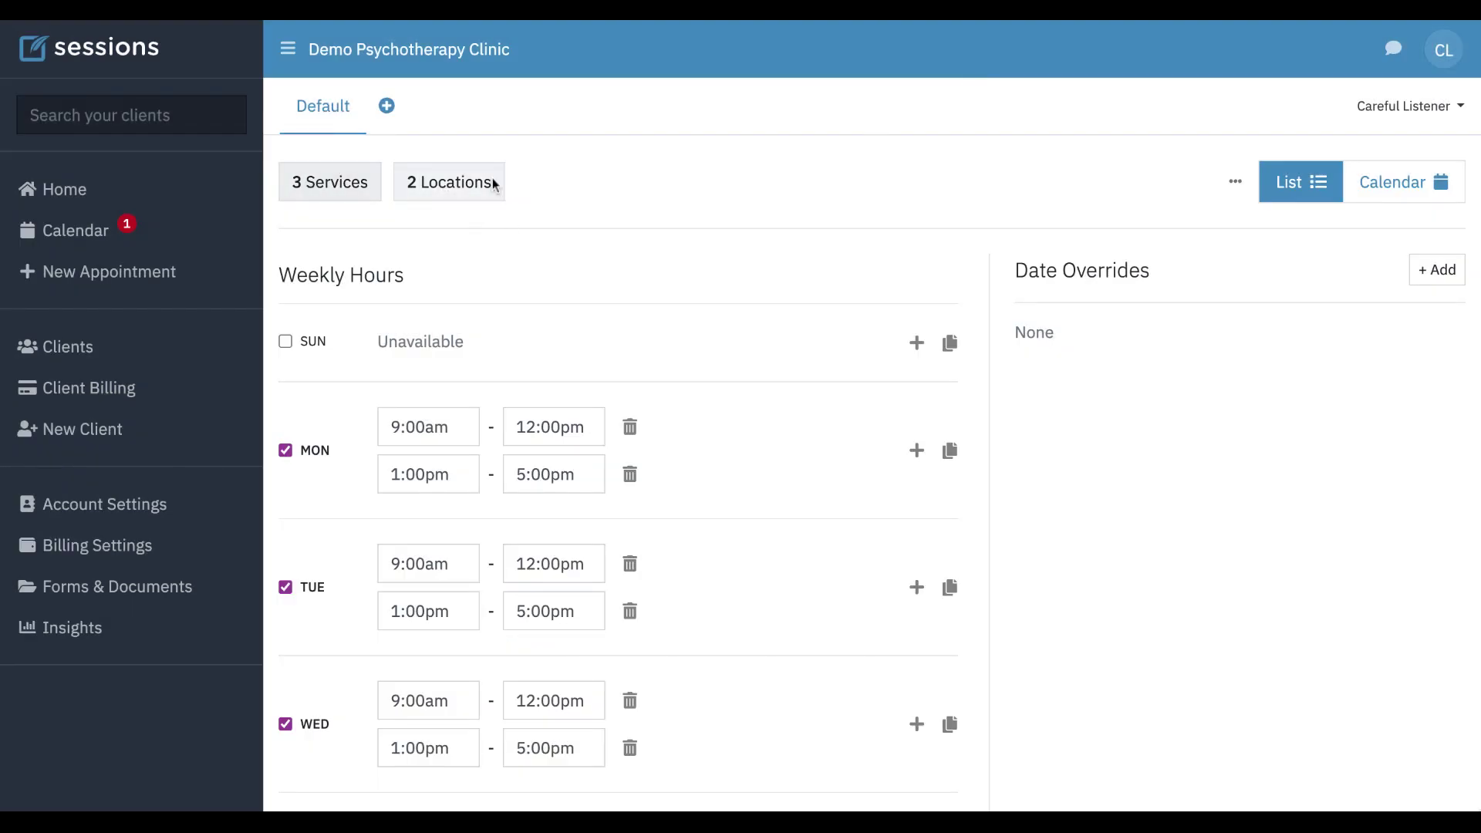
click(1235, 184)
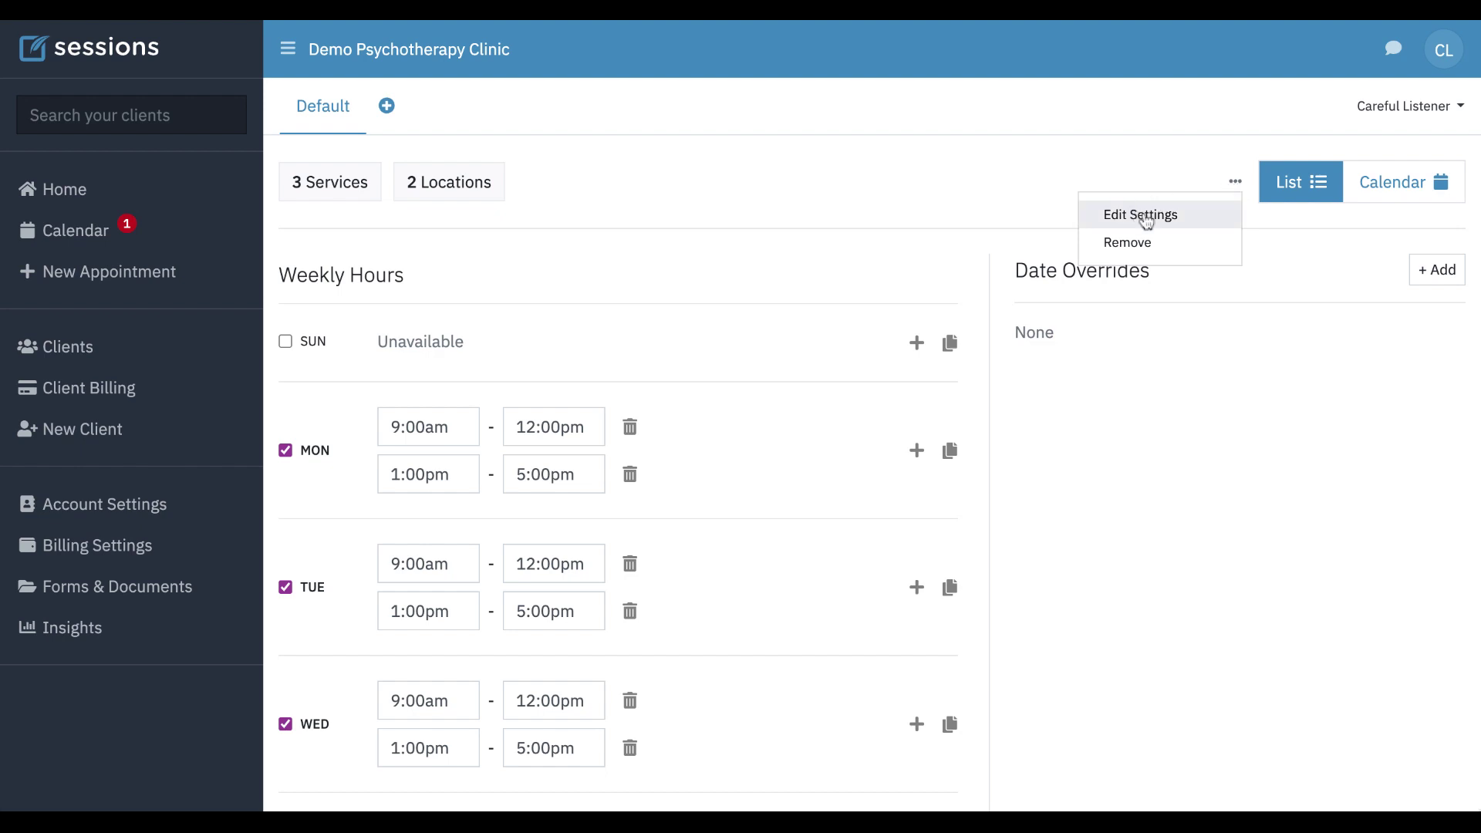
click(1141, 216)
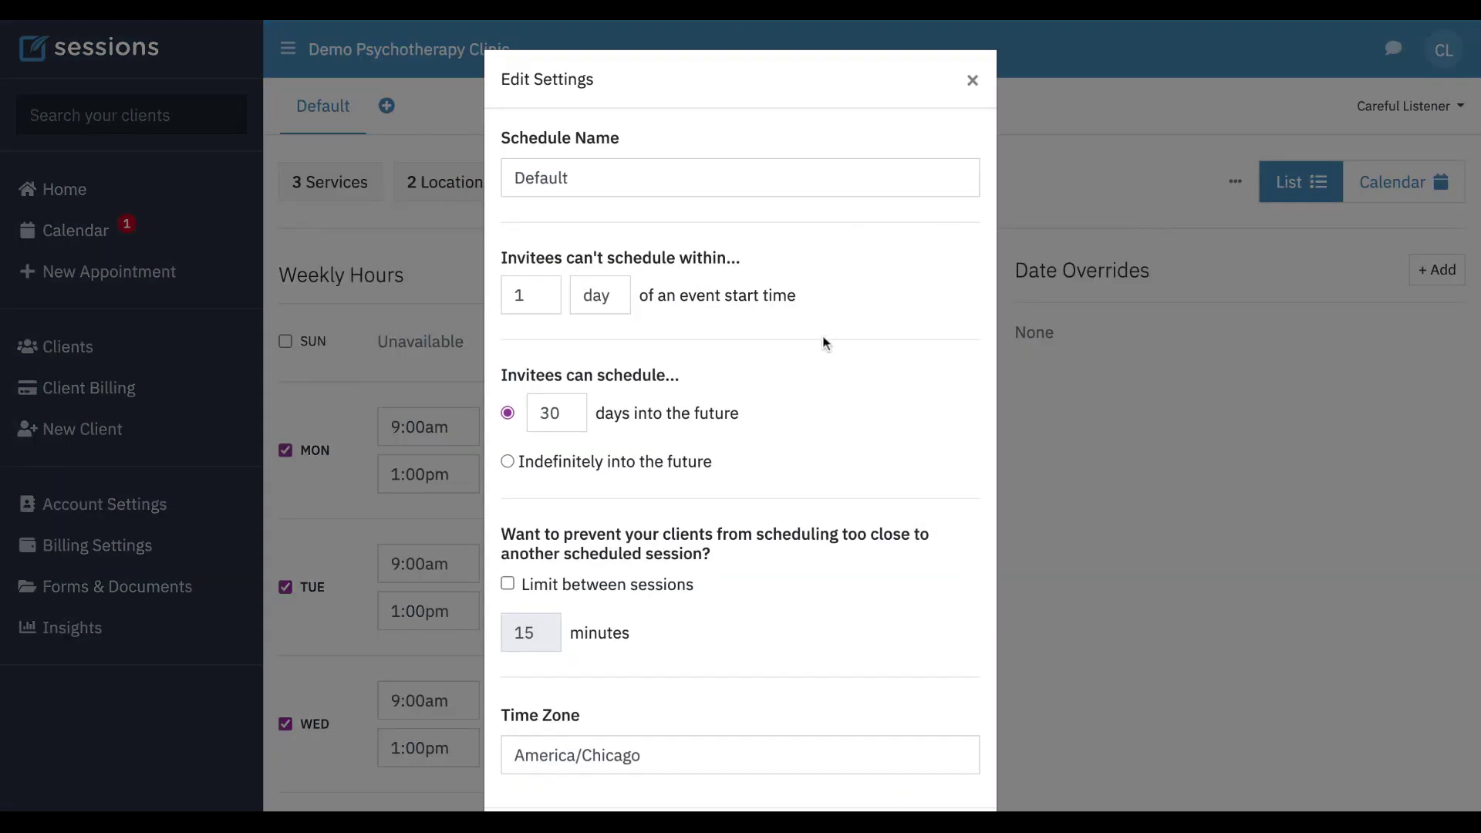
scroll(825, 342, down, 2)
scroll(825, 341, up, 2)
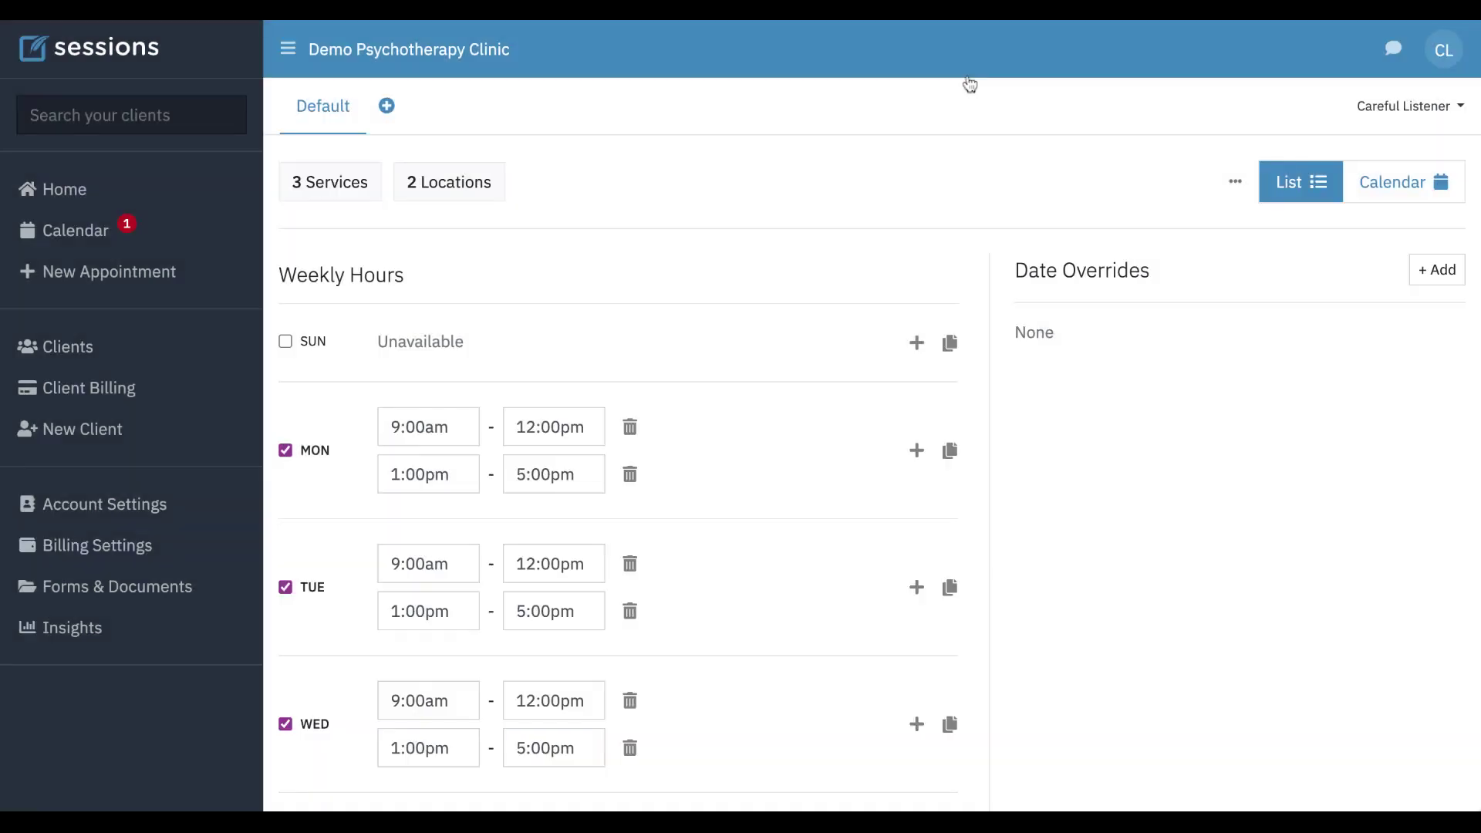
click(971, 82)
scroll(1066, 380, down, 1)
scroll(1066, 379, up, 1)
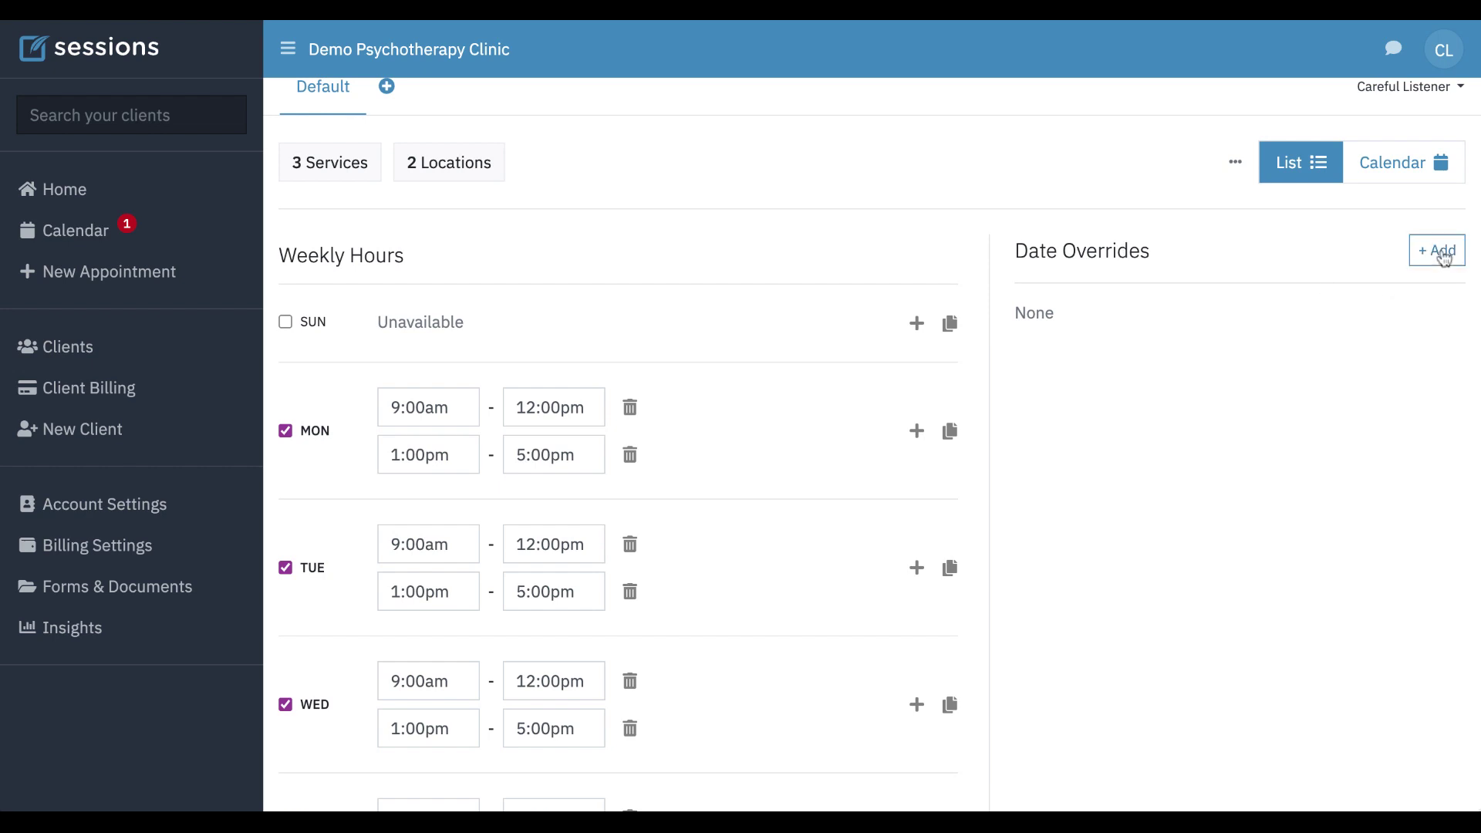
Add a date override with no hours for January 20, 2023, making it unavailable
click(1439, 253)
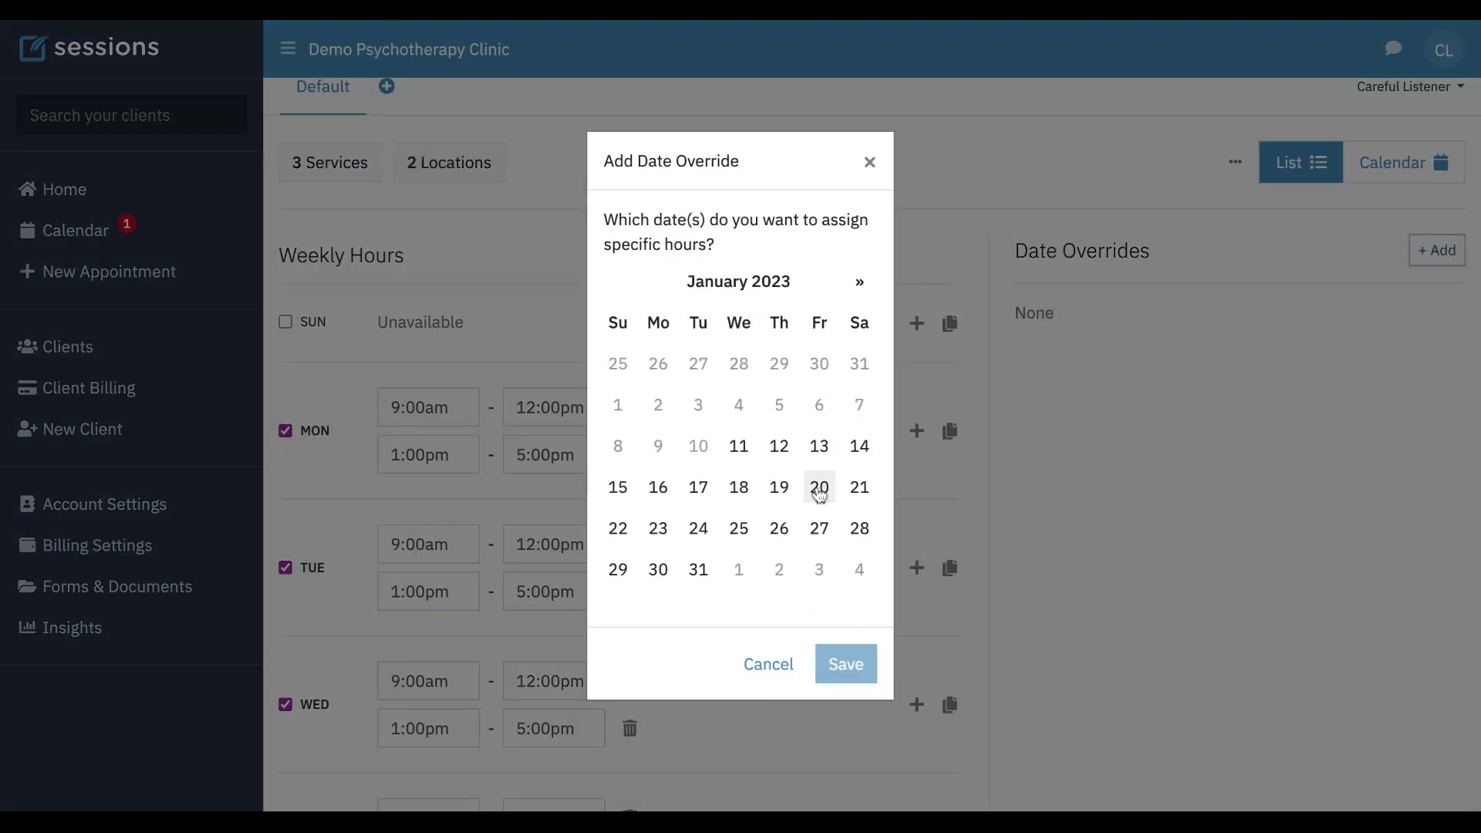
click(820, 488)
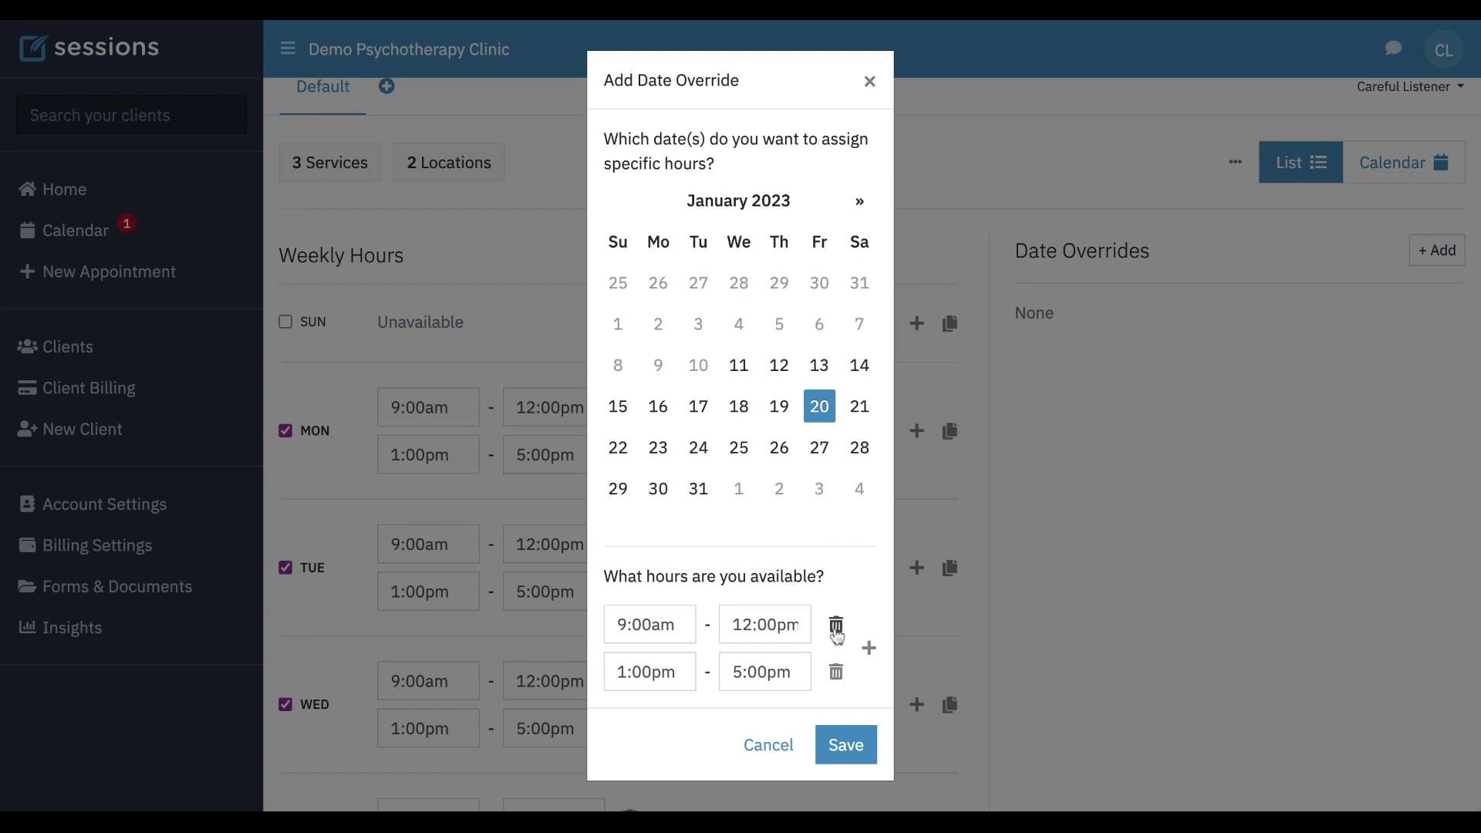
click(836, 624)
click(836, 650)
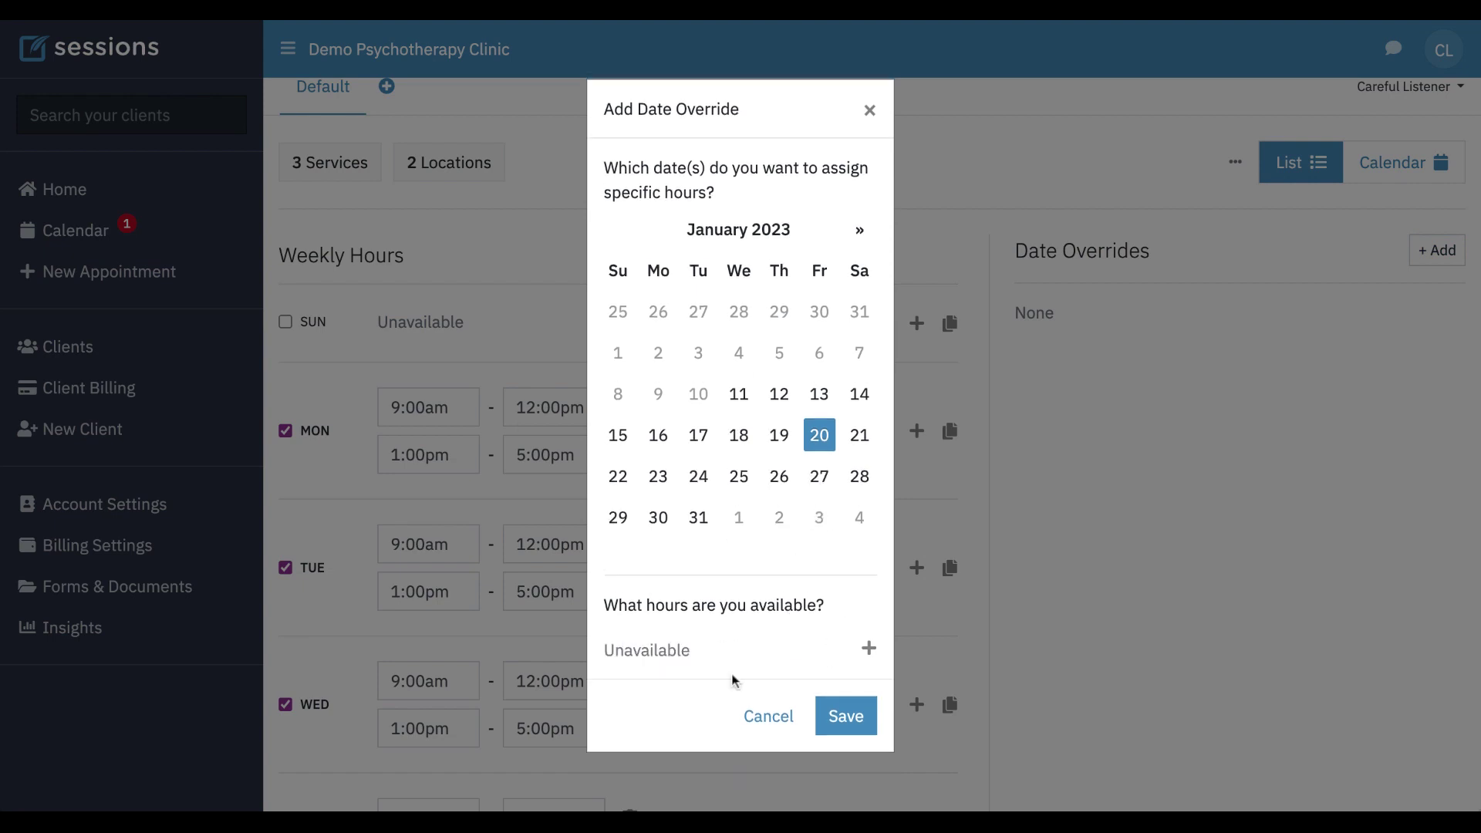
click(848, 719)
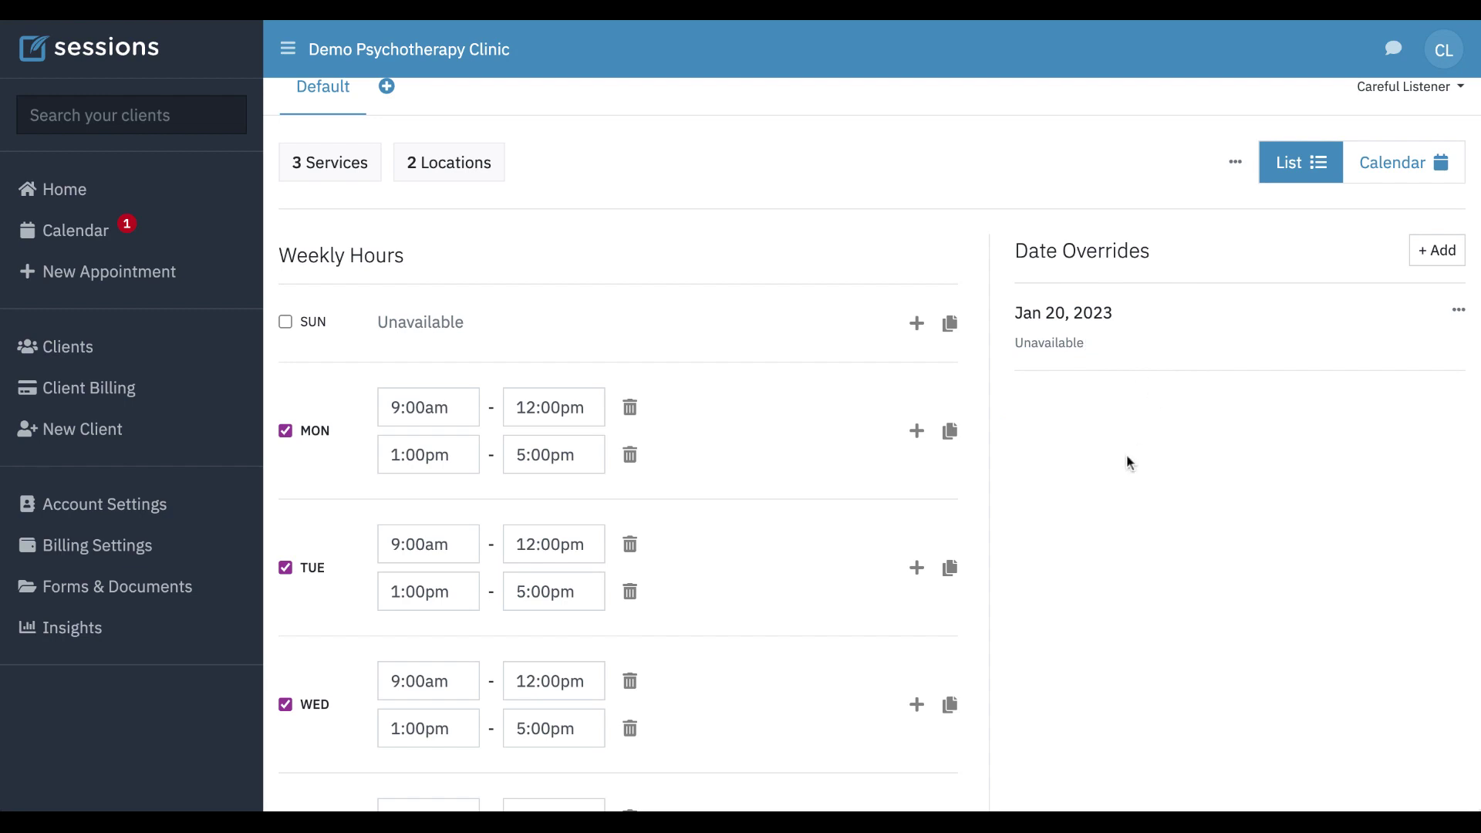
scroll(1128, 462, down, 1)
scroll(1128, 463, up, 2)
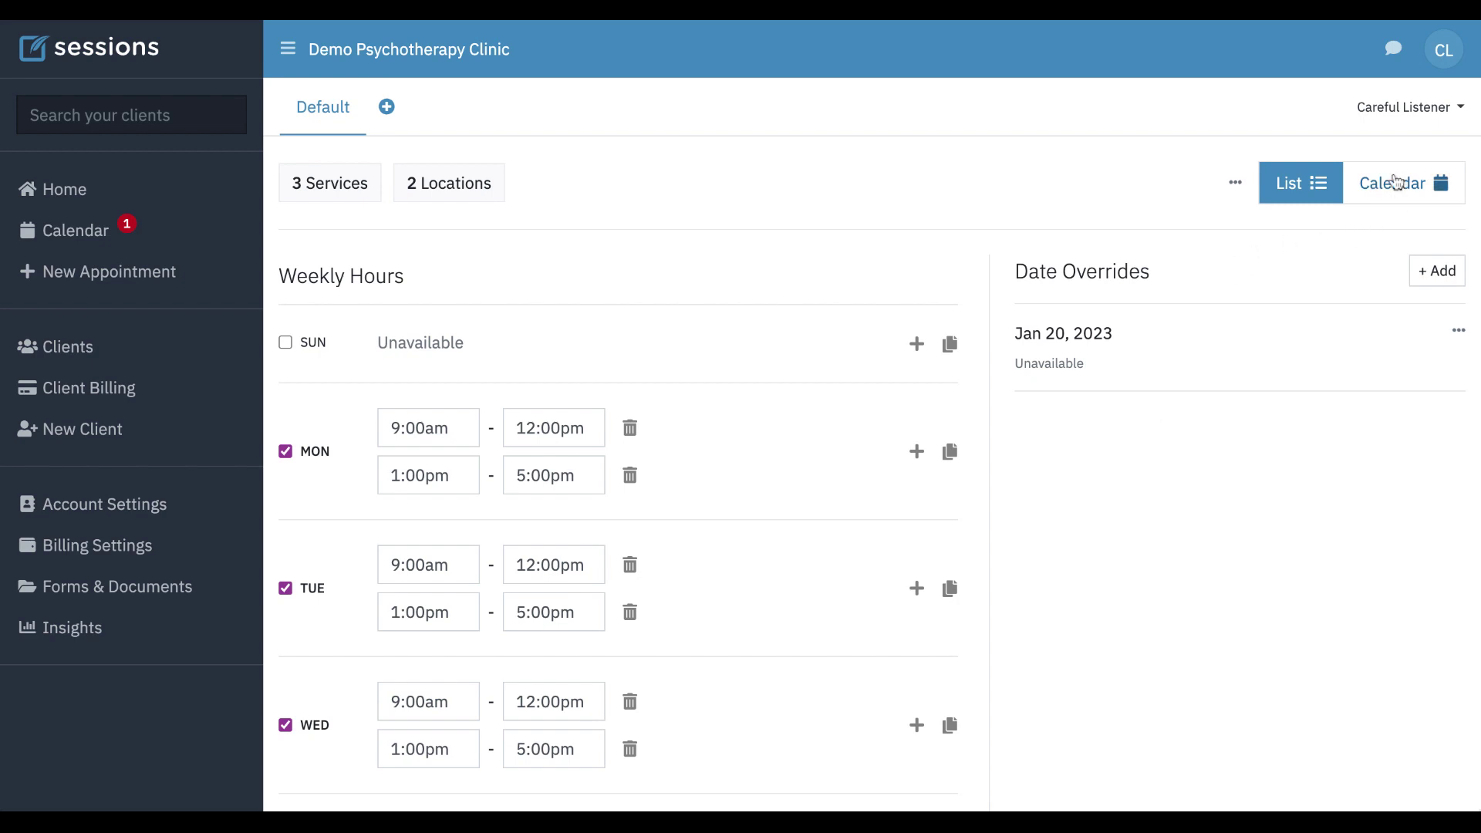
click(1395, 189)
scroll(1068, 462, down, 3)
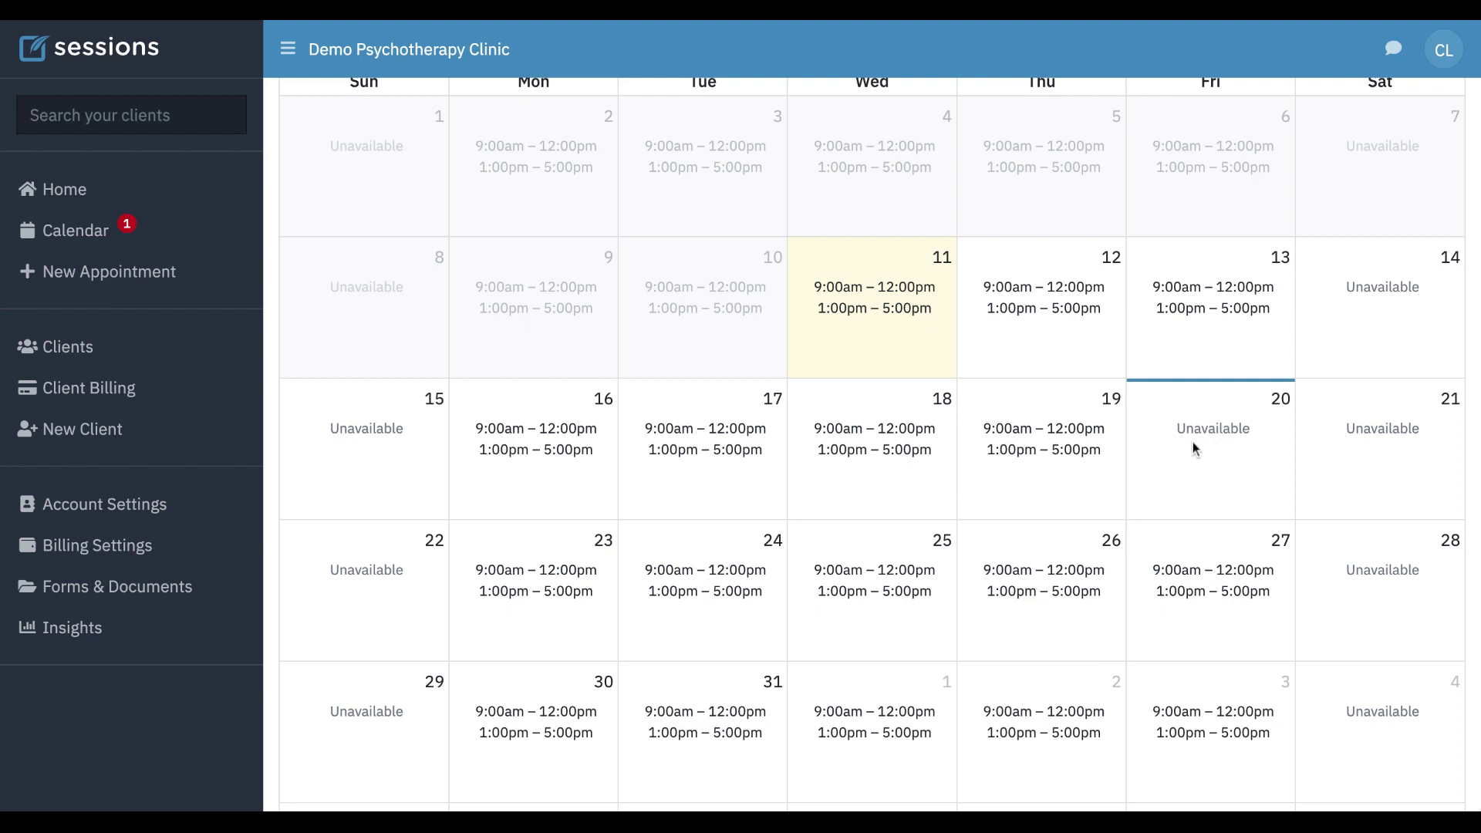
scroll(1163, 275, up, 2)
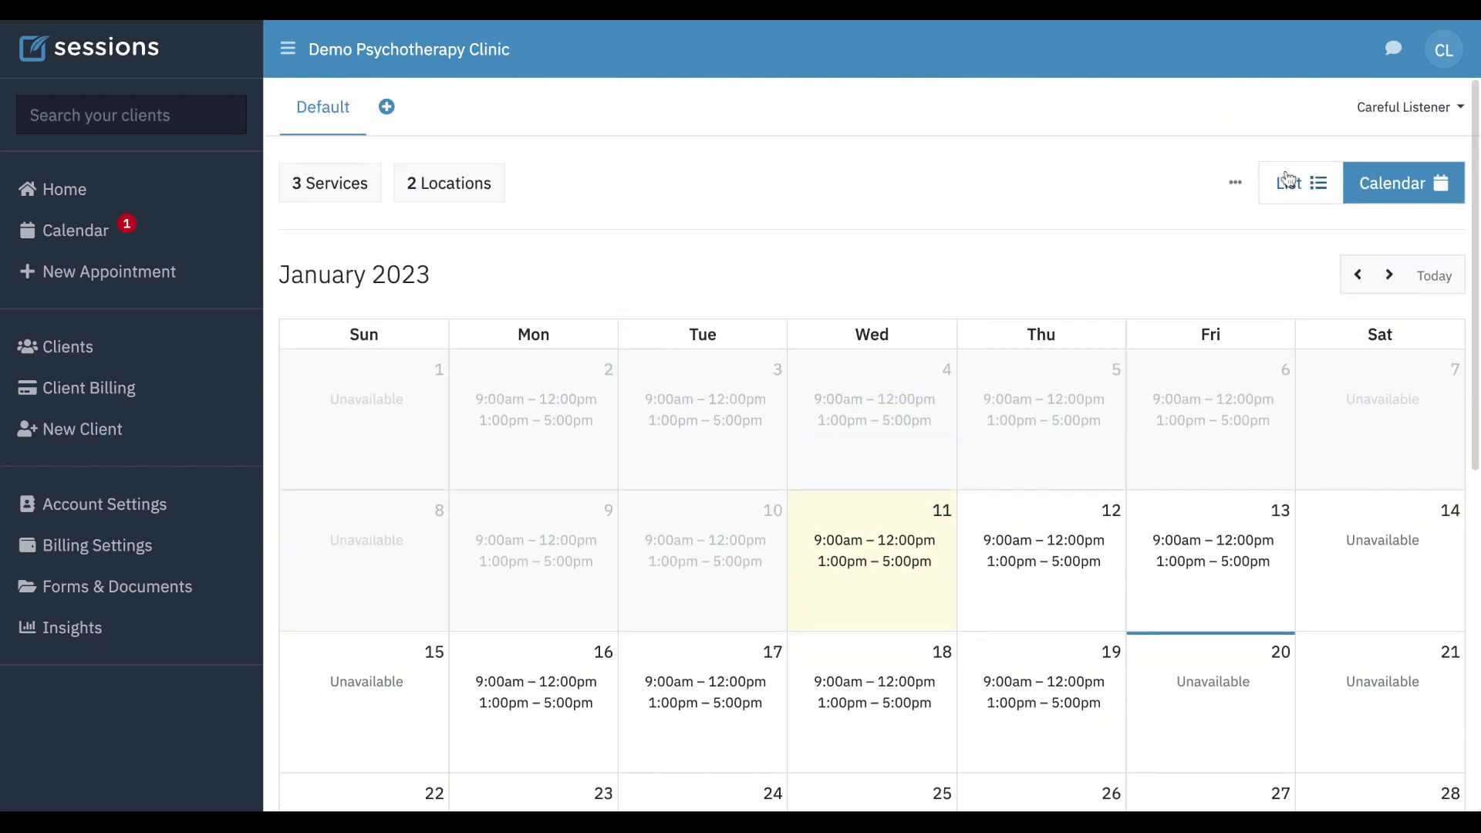
click(1286, 183)
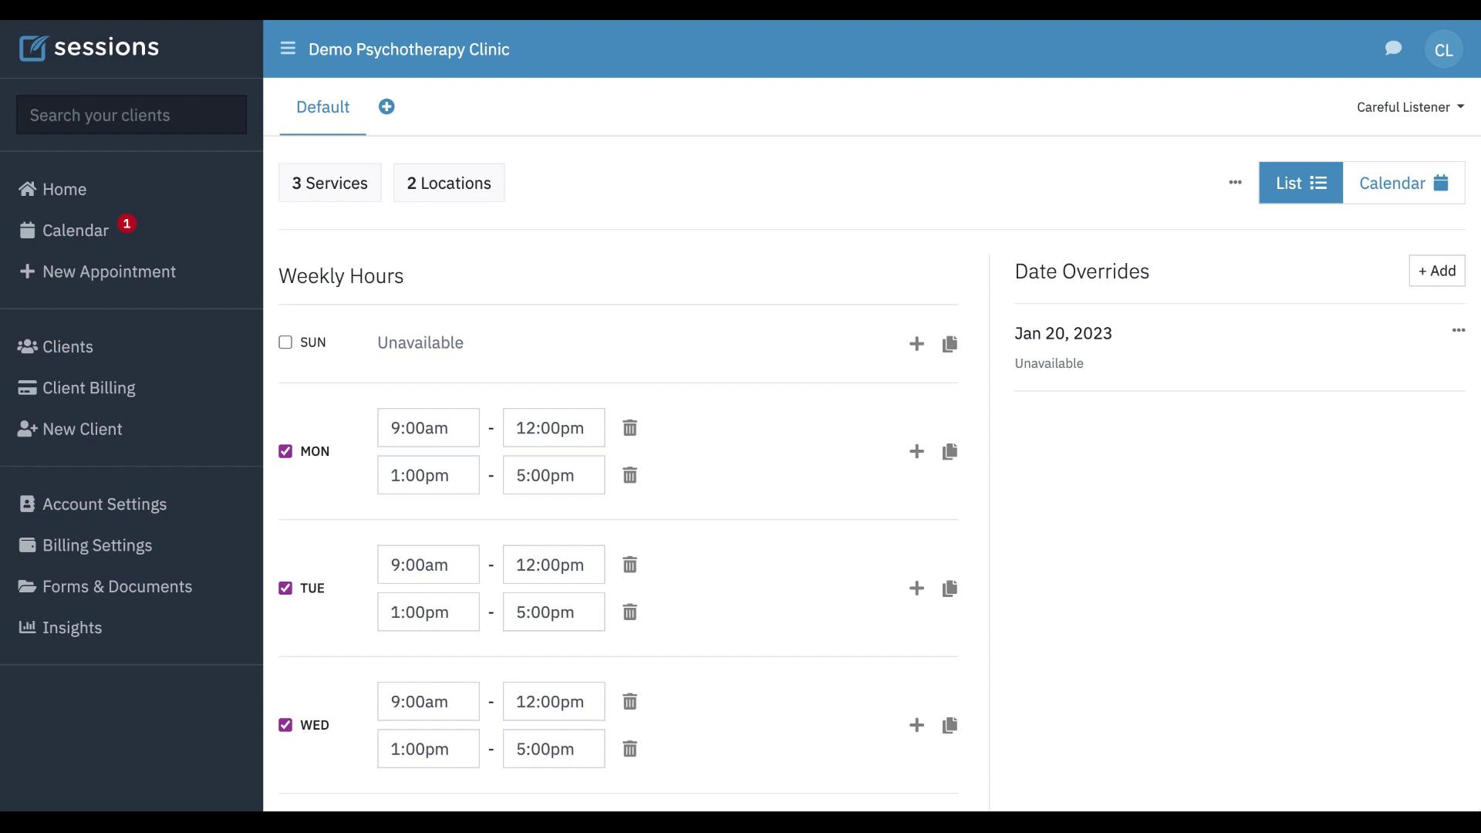
Remove Telehealth from the Default schedule's locations, leaving only In-person, and save
scroll(873, 455, down, 2)
scroll(872, 455, up, 2)
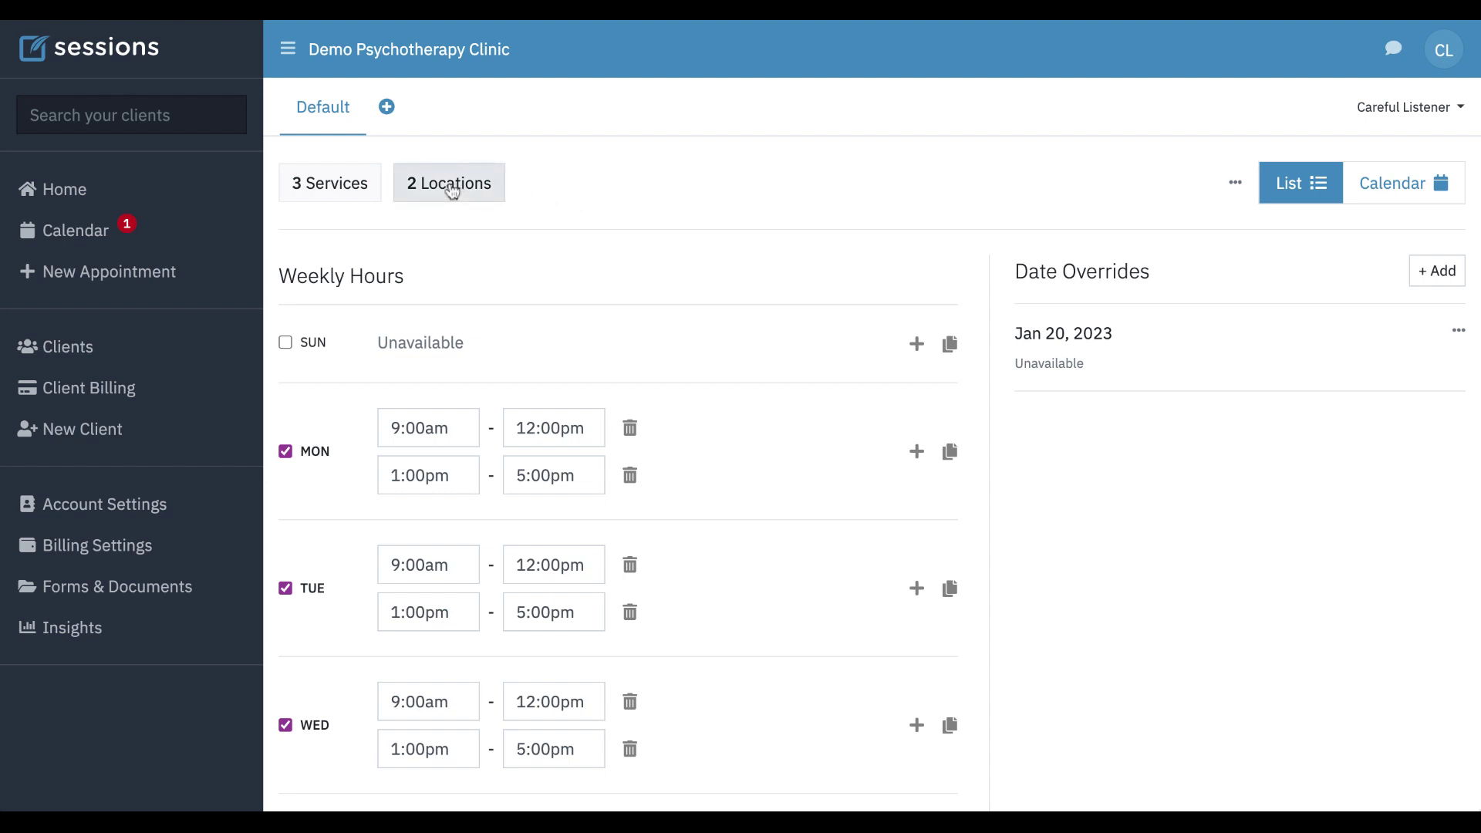
click(452, 189)
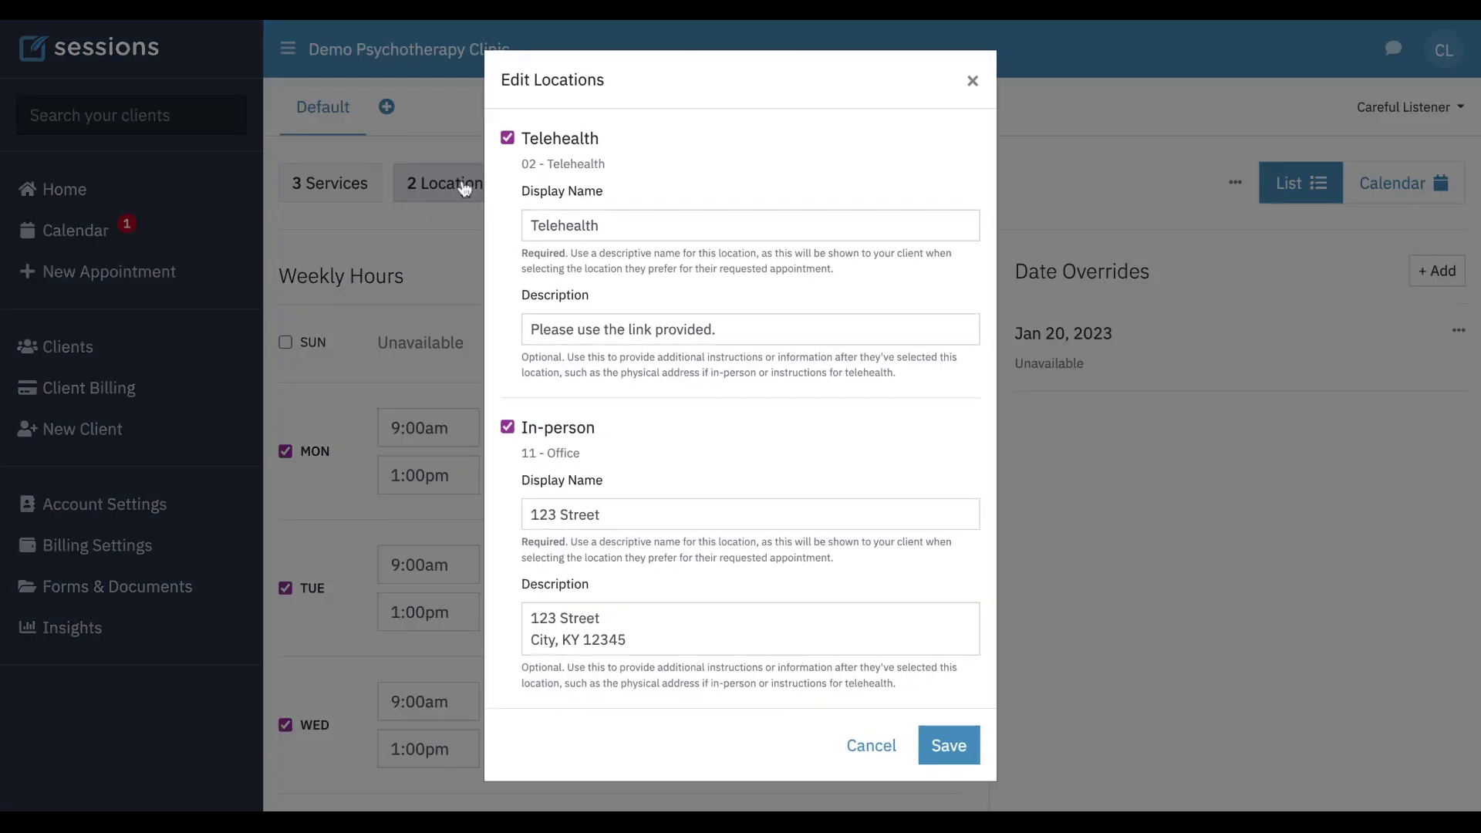
click(509, 141)
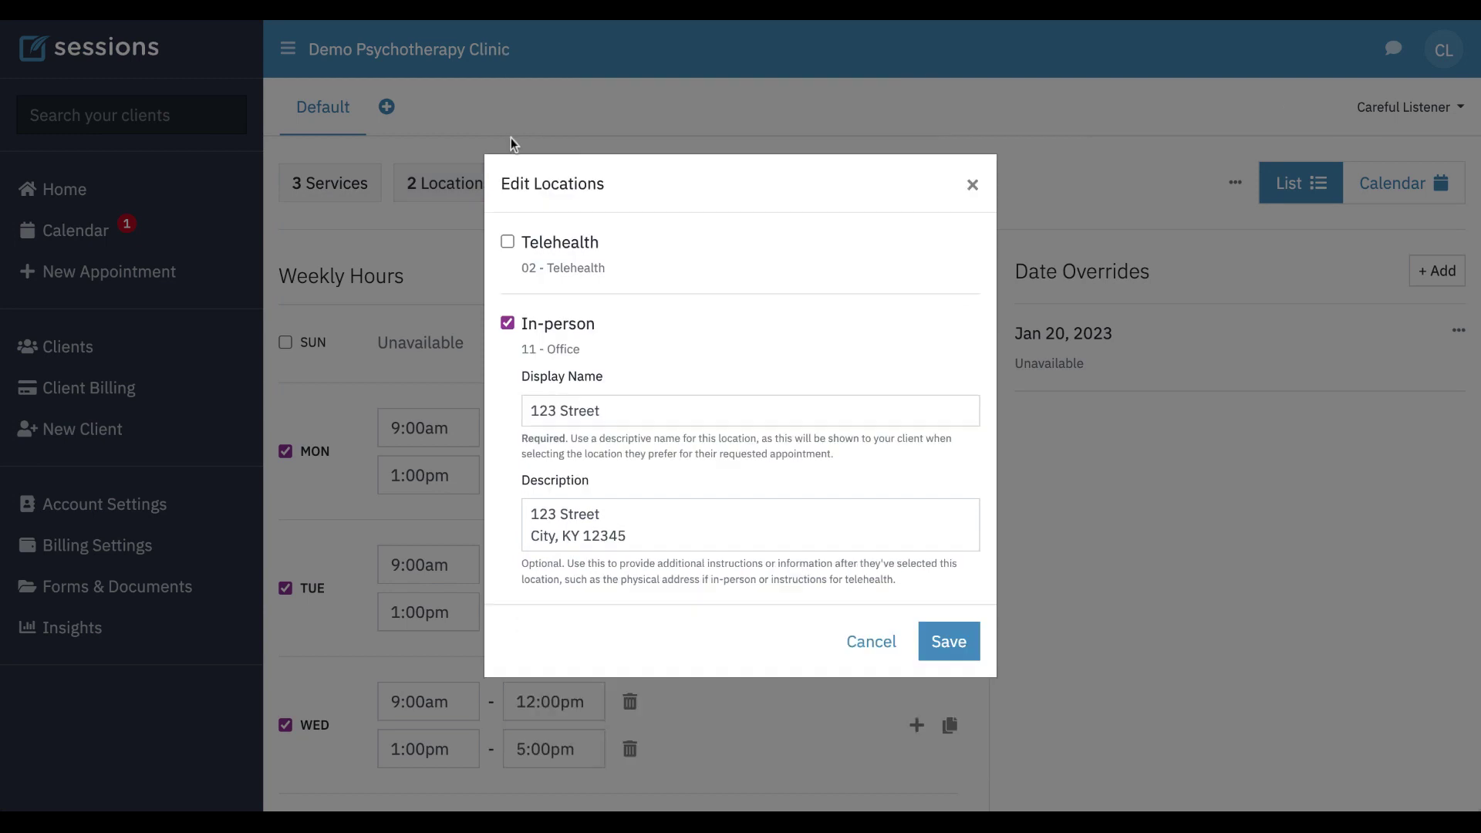
click(950, 642)
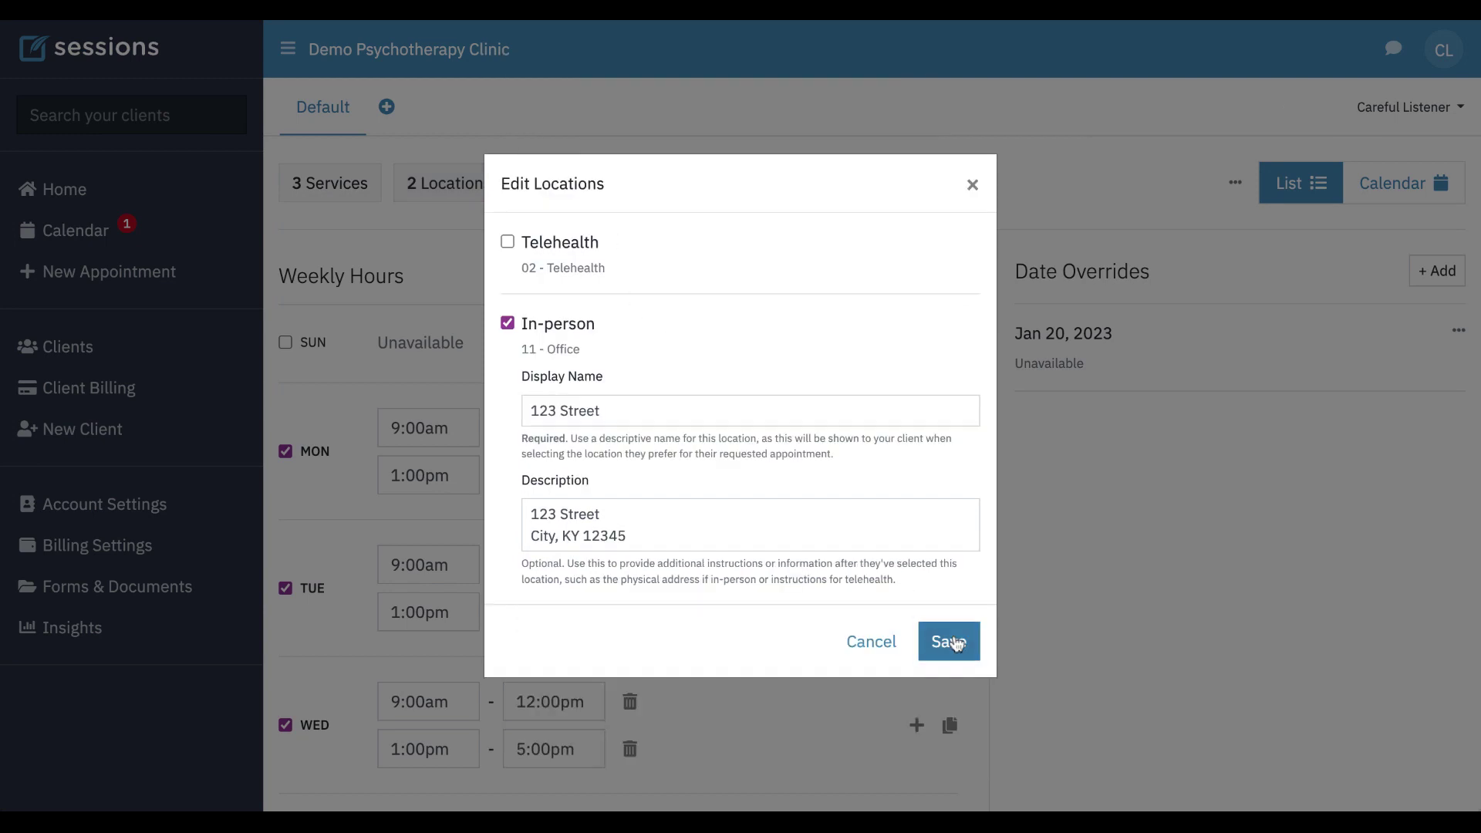
Delete both Monday time slots so Monday becomes unavailable
scroll(856, 444, down, 2)
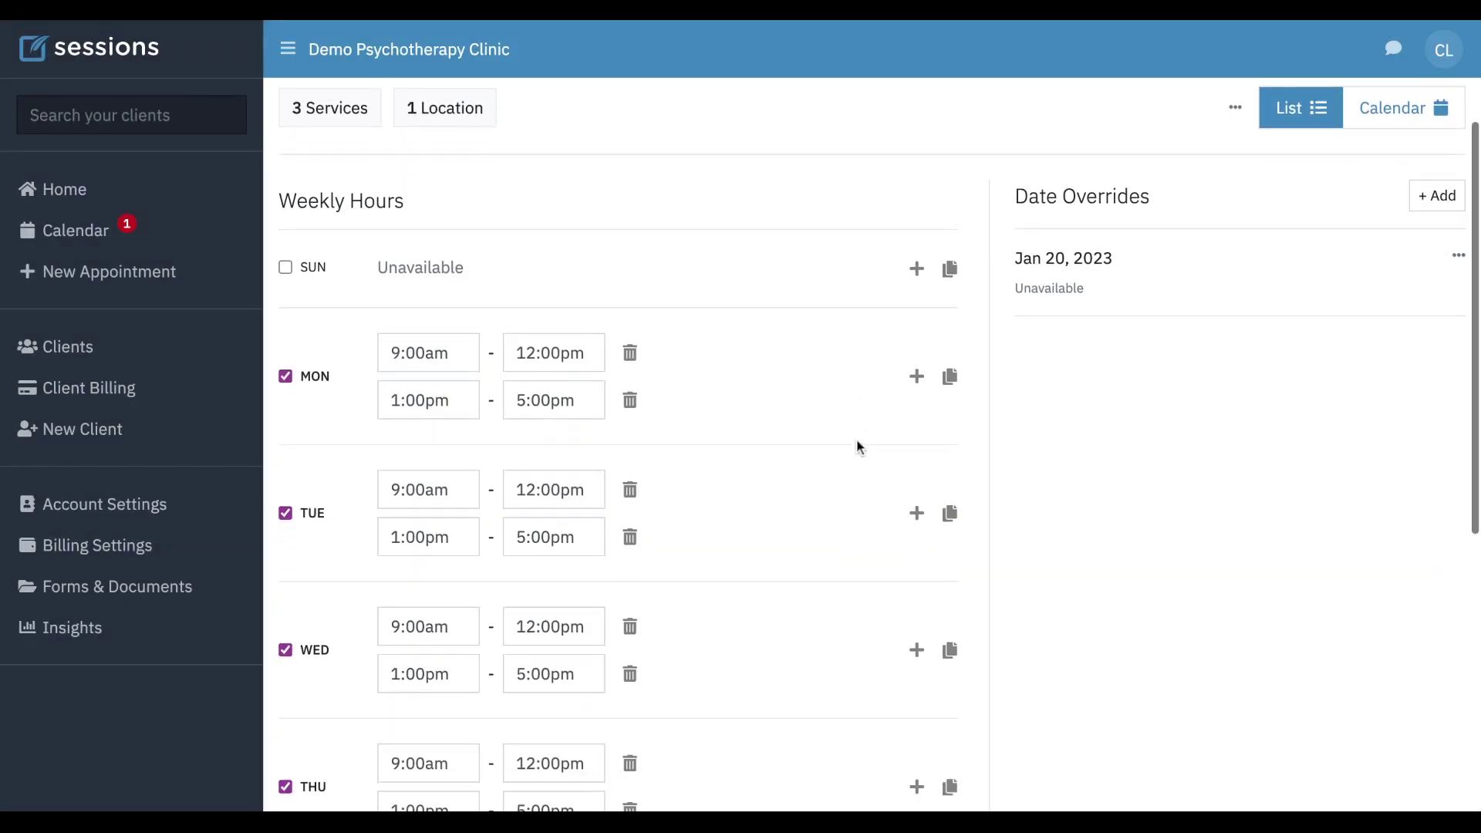
scroll(857, 447, down, 1)
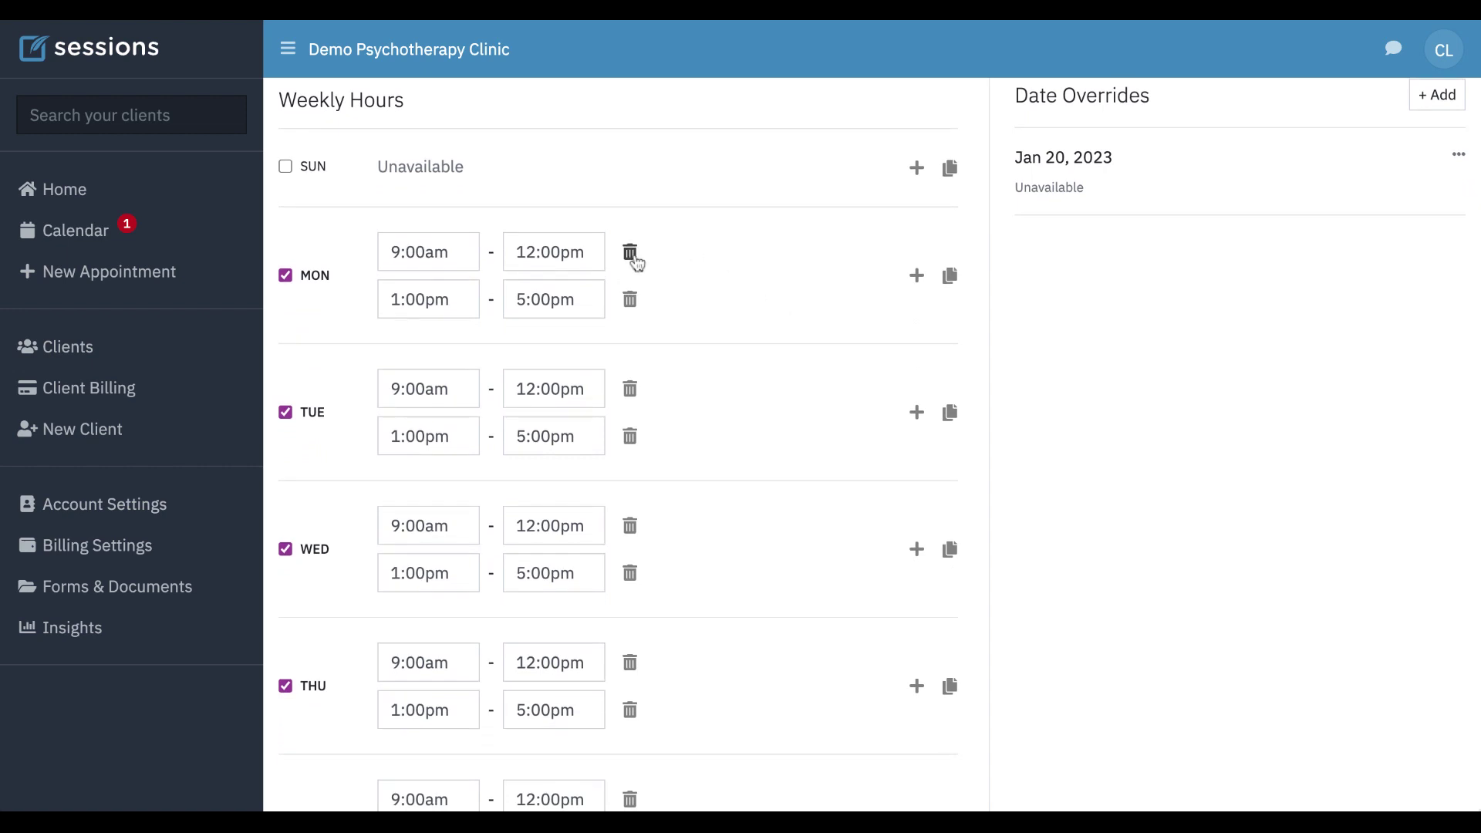
click(634, 259)
click(633, 259)
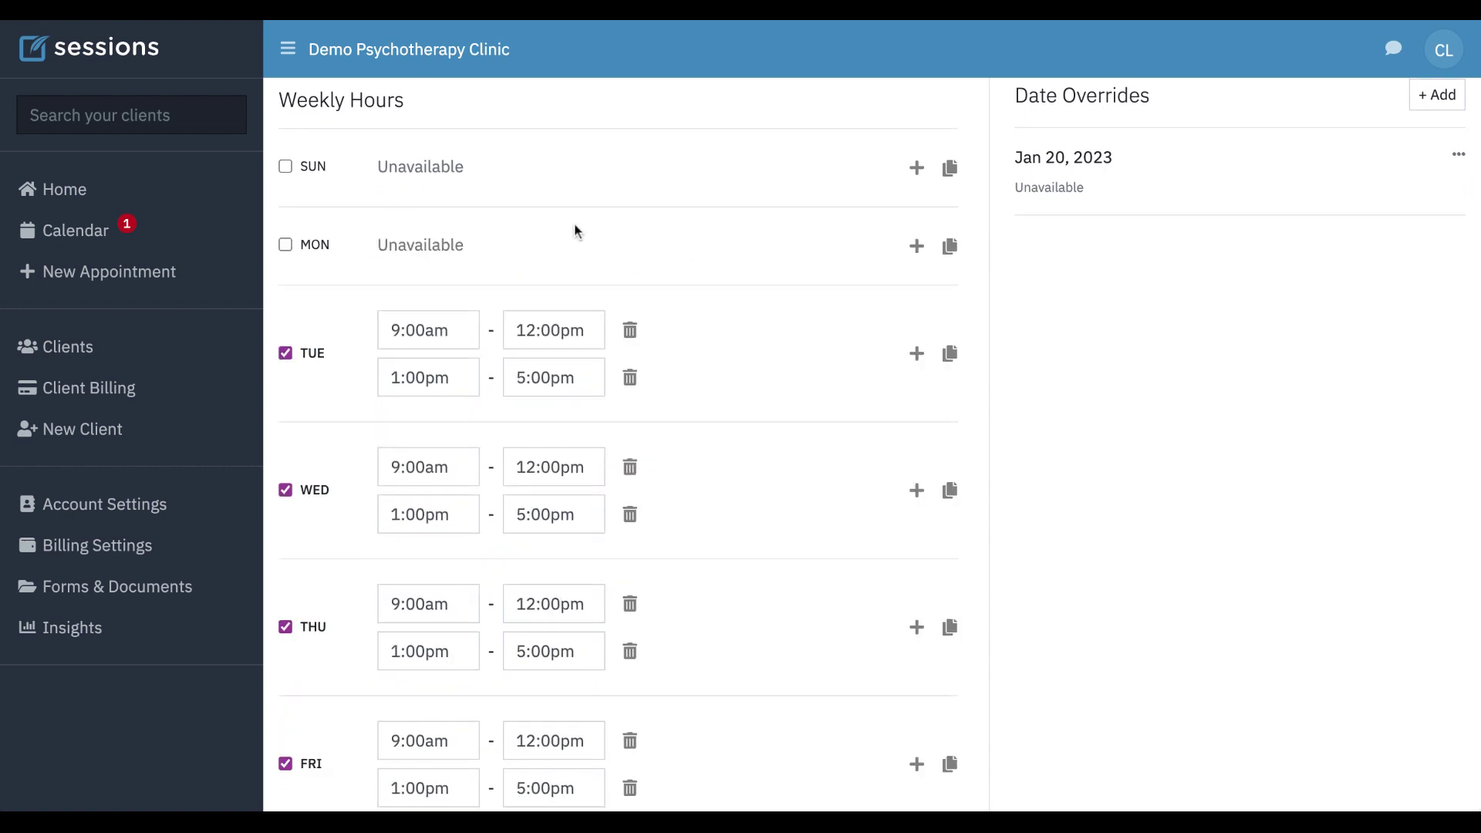
scroll(575, 230, down, 1)
scroll(579, 232, up, 4)
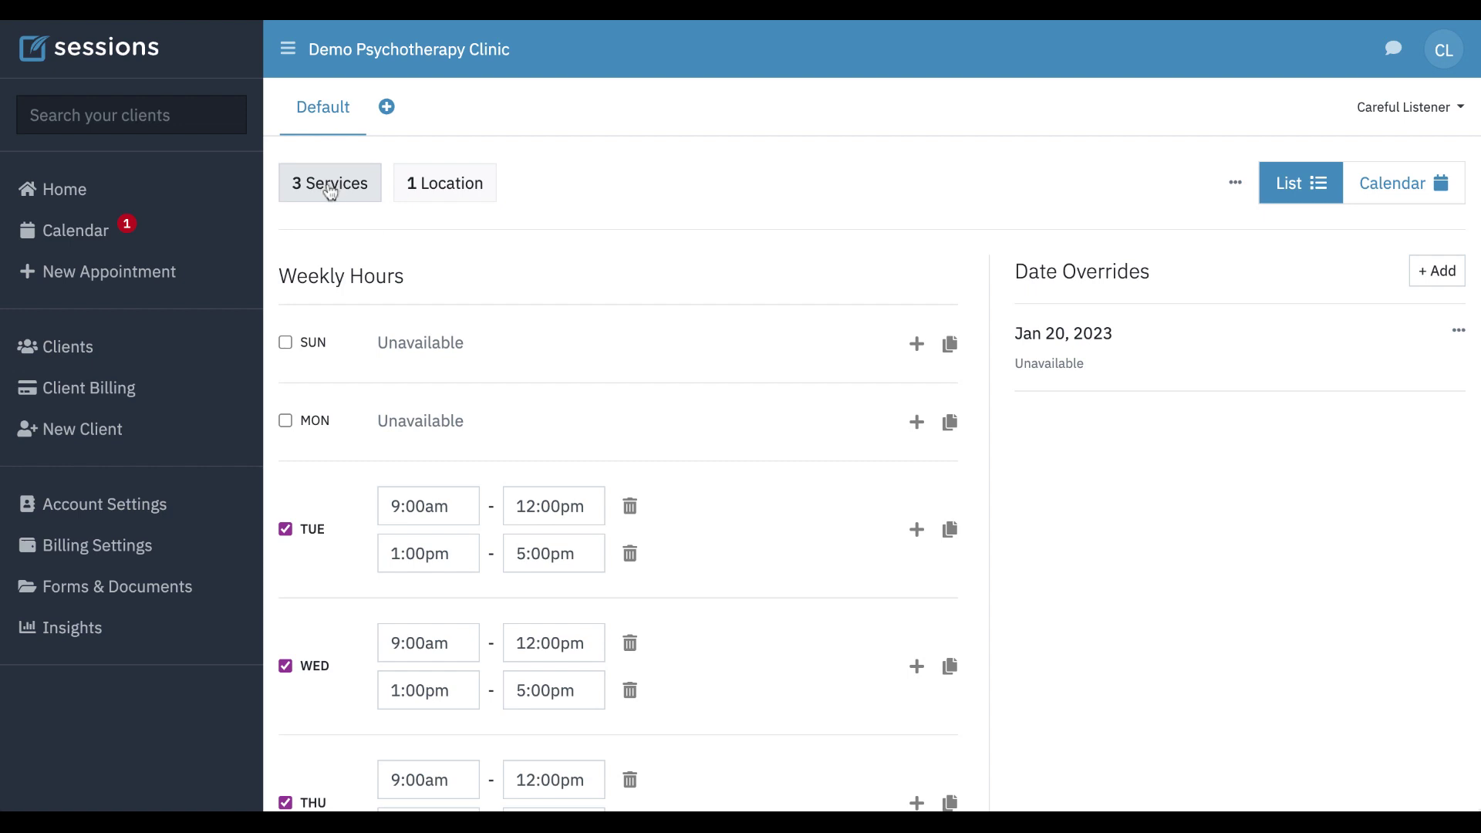
scroll(486, 370, down, 3)
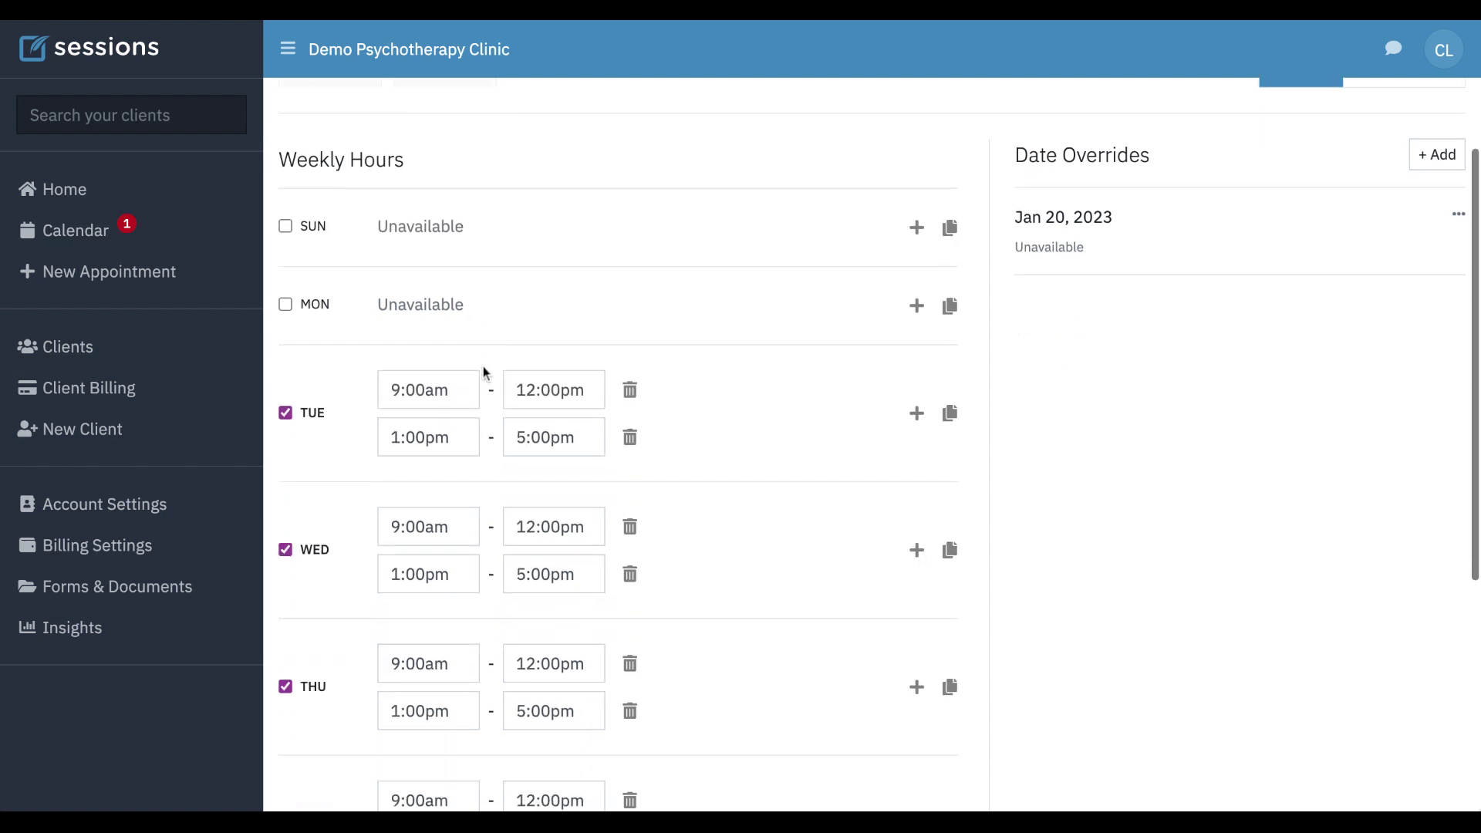
scroll(390, 472, up, 2)
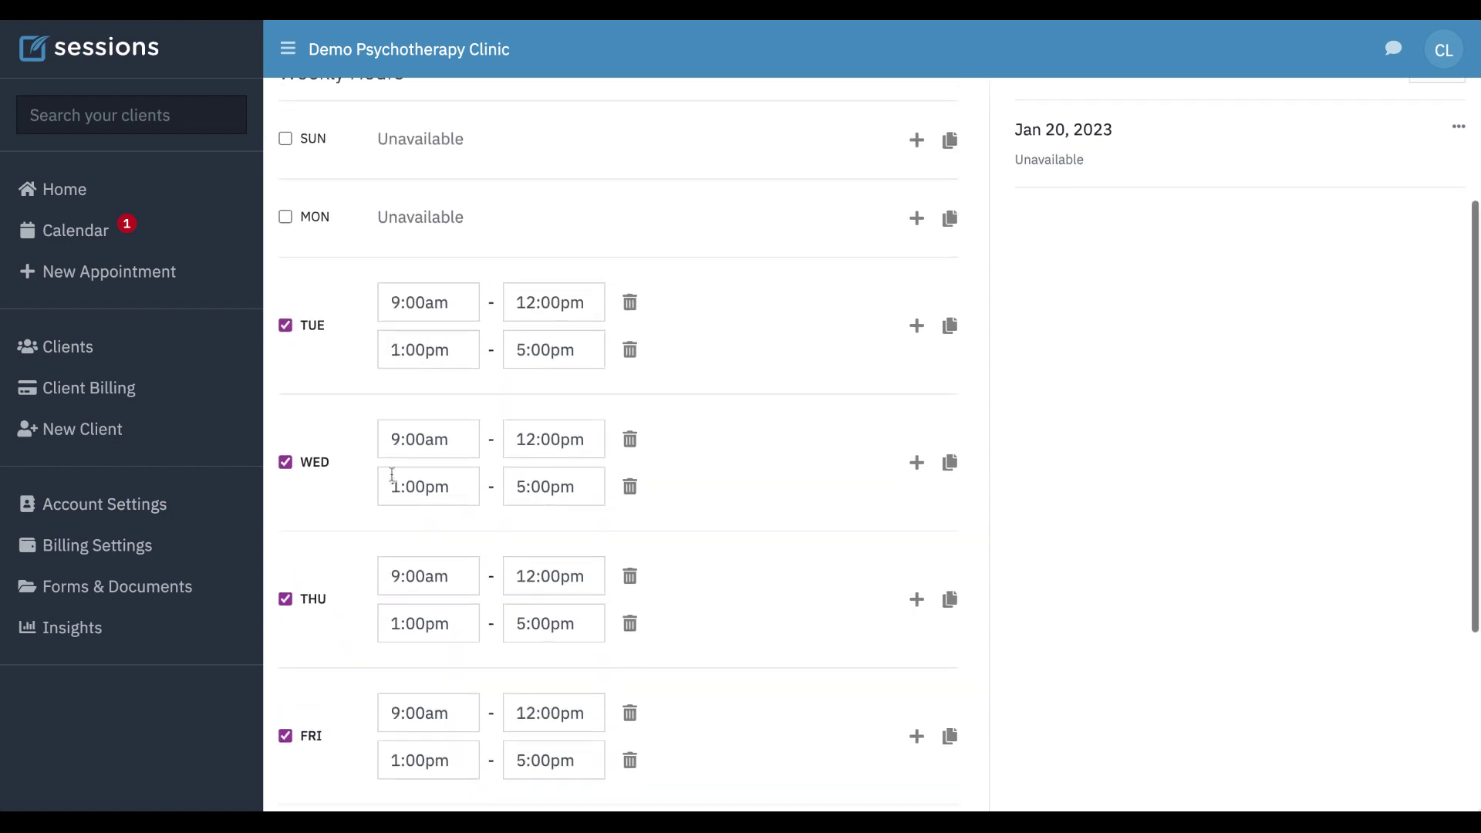
scroll(450, 192, up, 1)
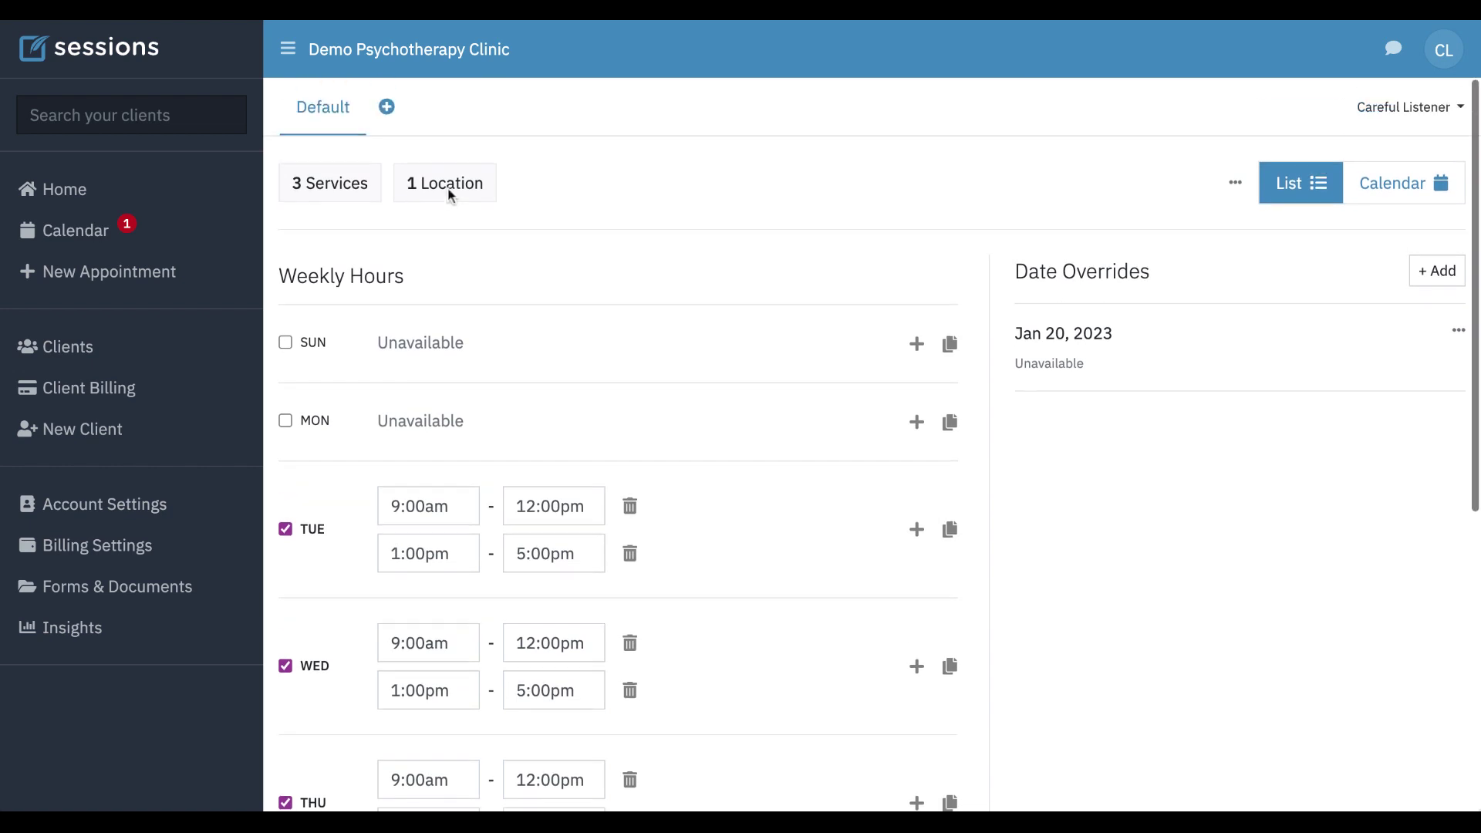
Add a new schedule and delete its Tuesday–Friday hours, keeping only Monday 9:00am–5:00pm
click(387, 108)
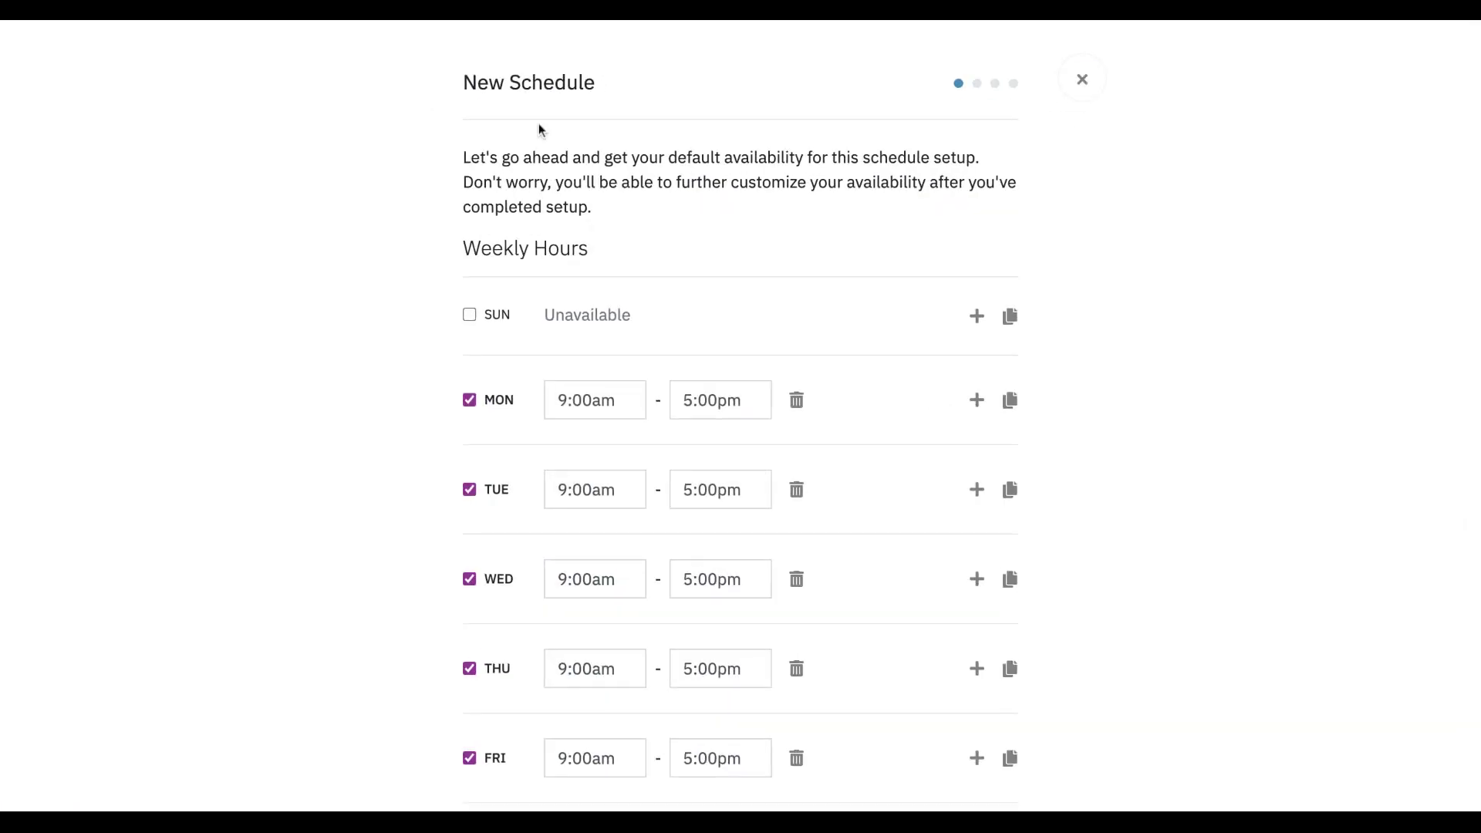
scroll(710, 253, down, 2)
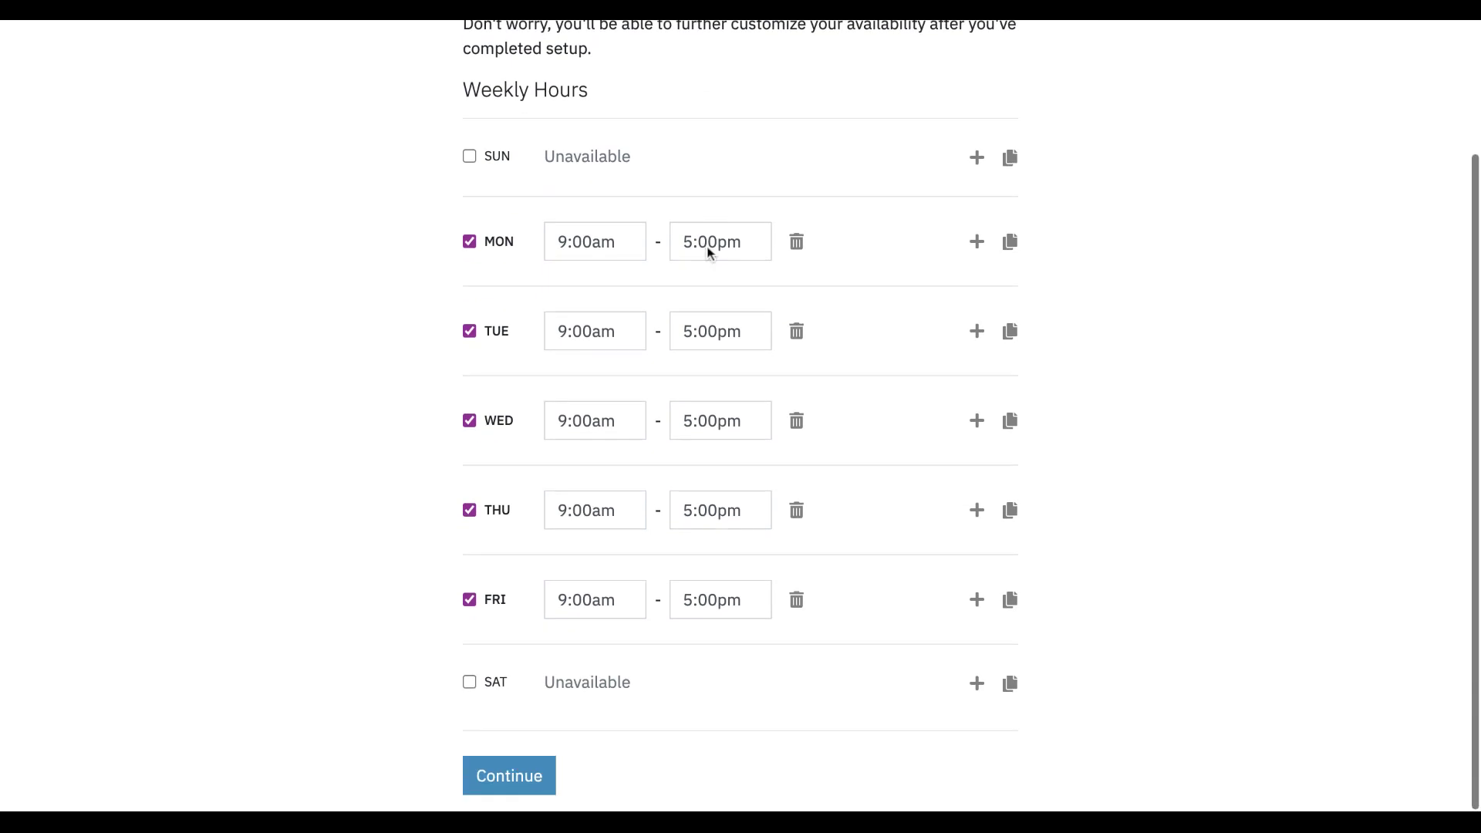
click(796, 336)
click(798, 419)
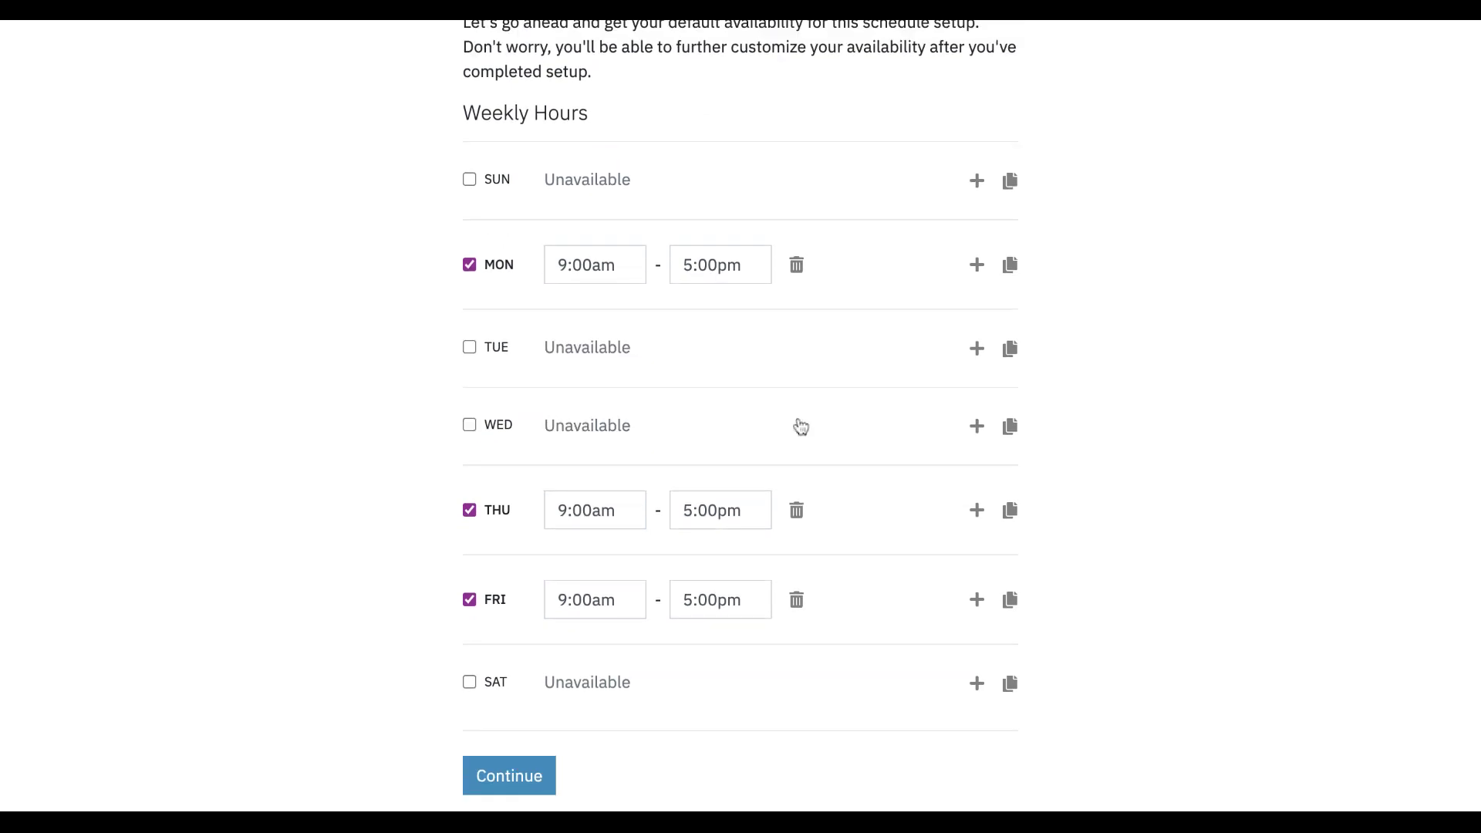
click(796, 510)
click(796, 599)
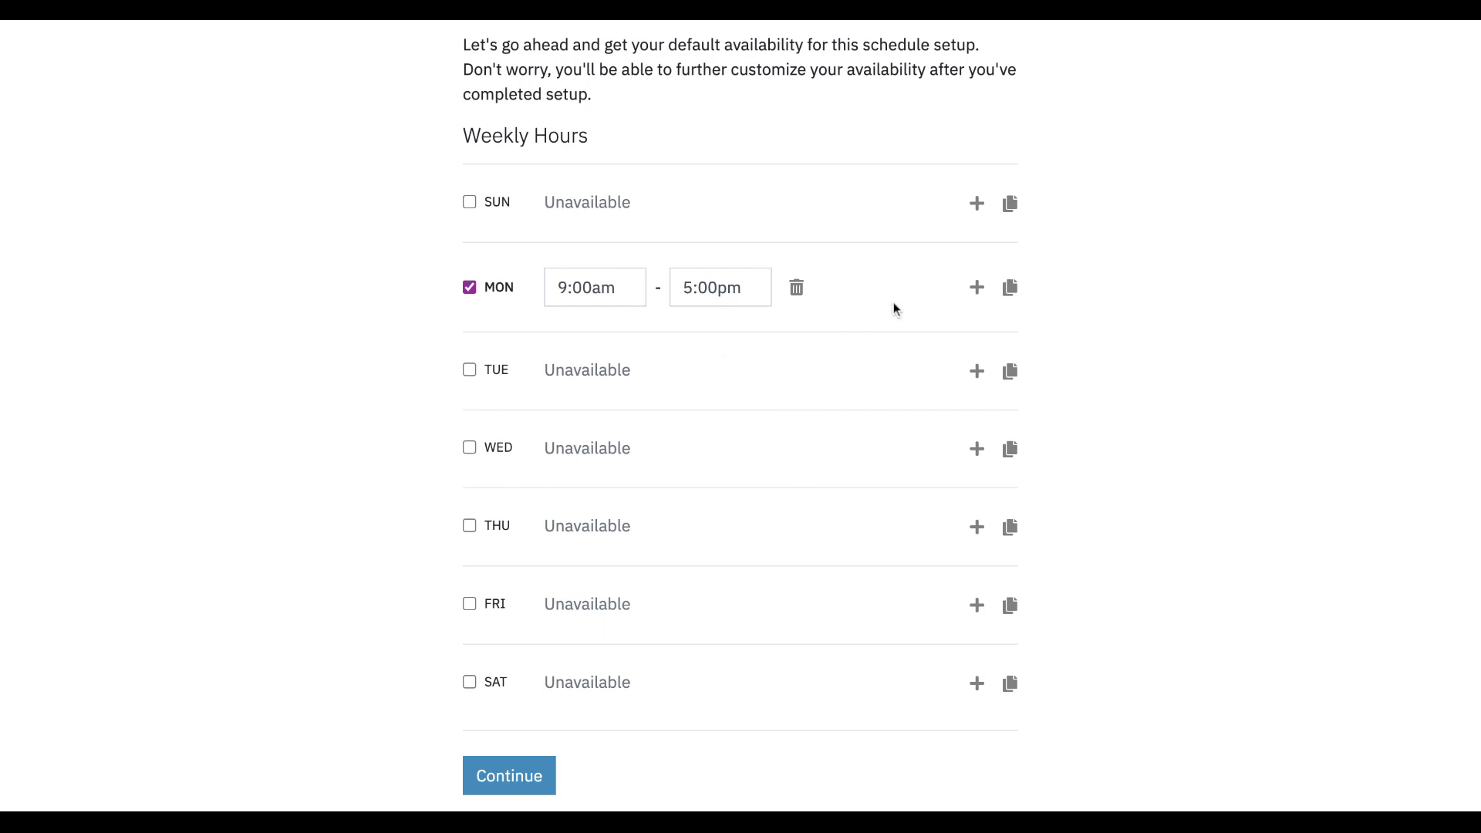
click(526, 775)
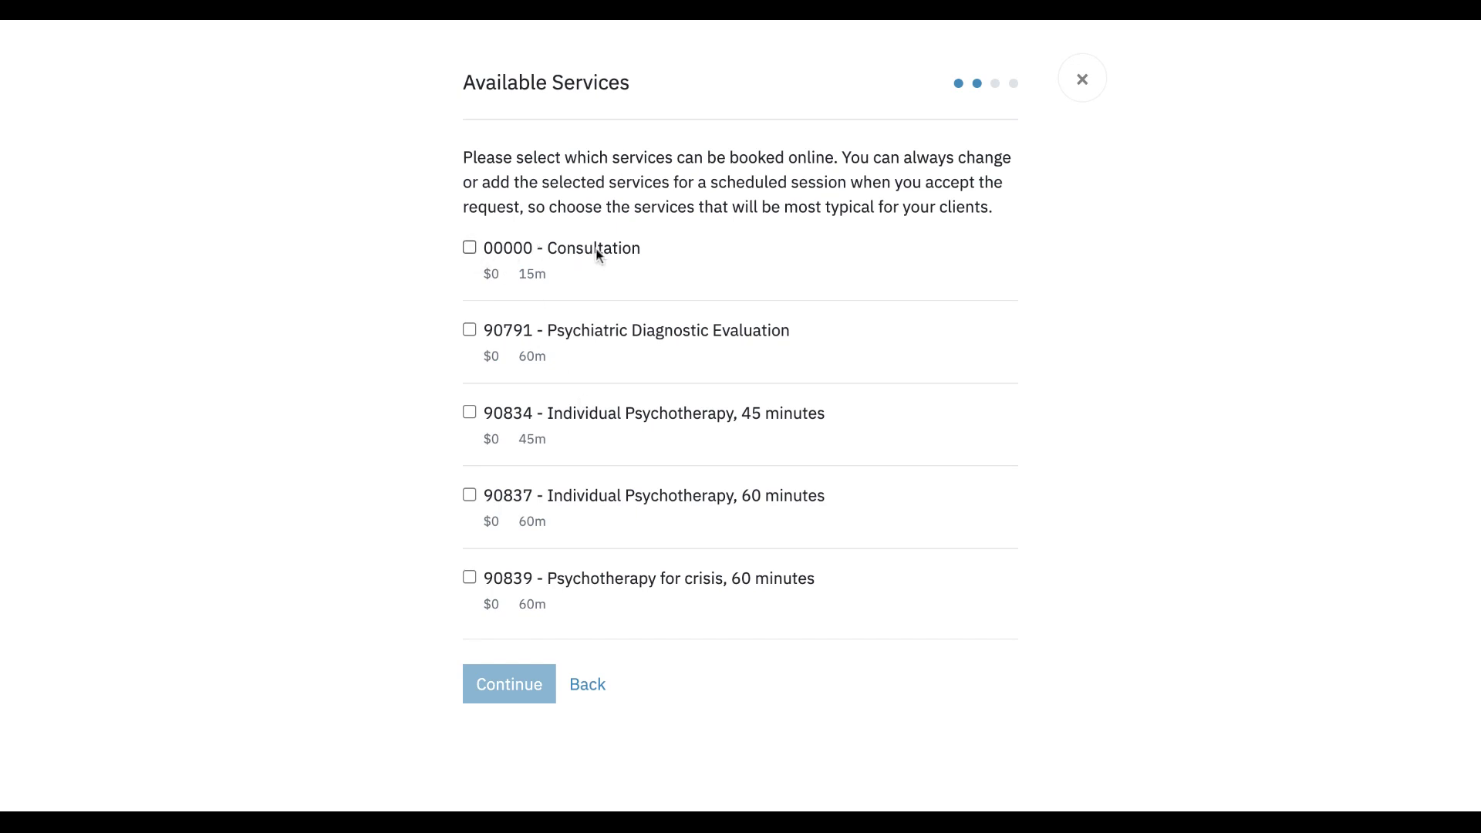
Offer Consultation labelled 'Telehealth consultation' with 15-minute start times, for new clients only
click(470, 248)
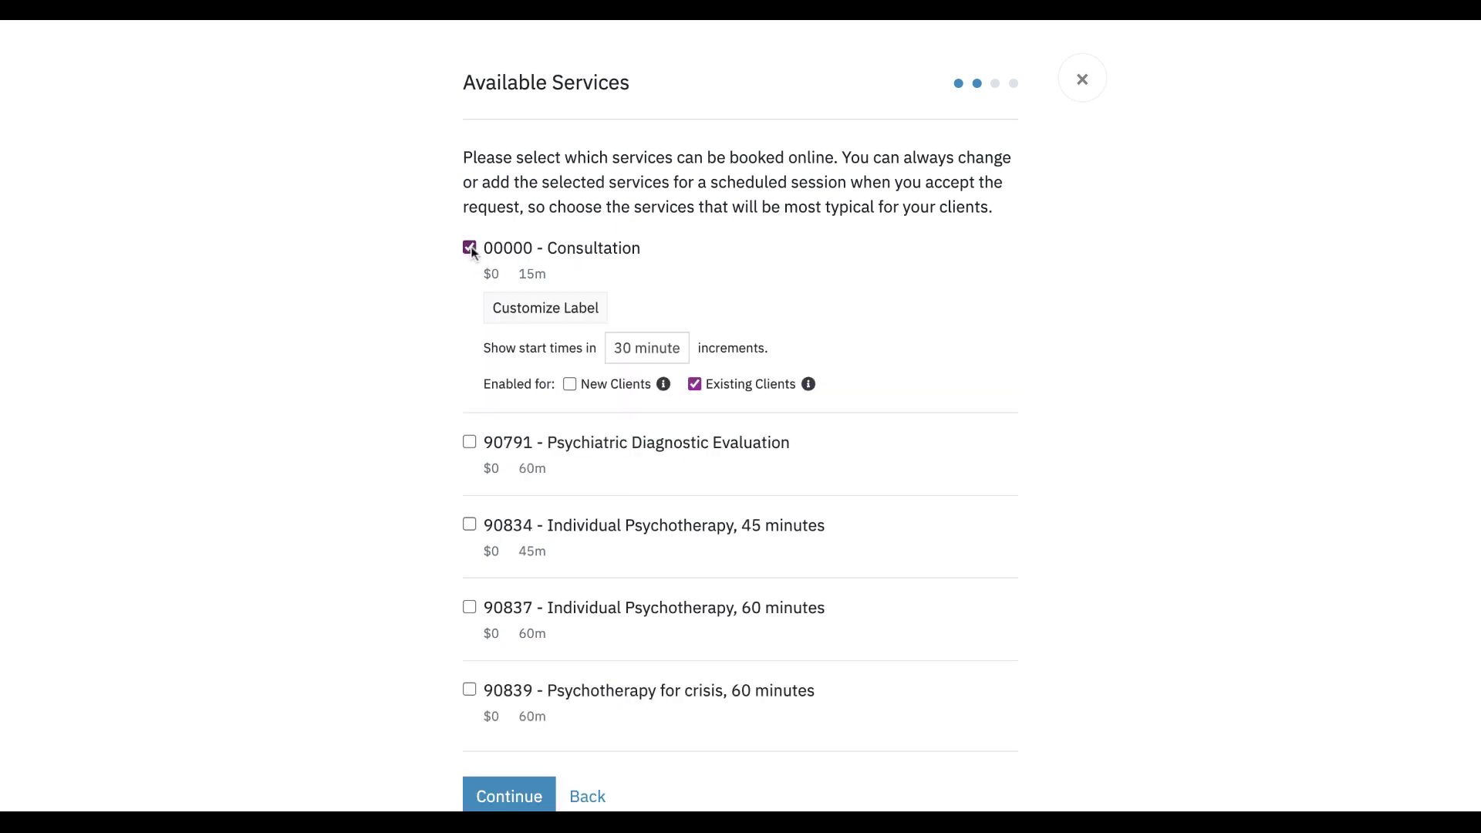
click(522, 308)
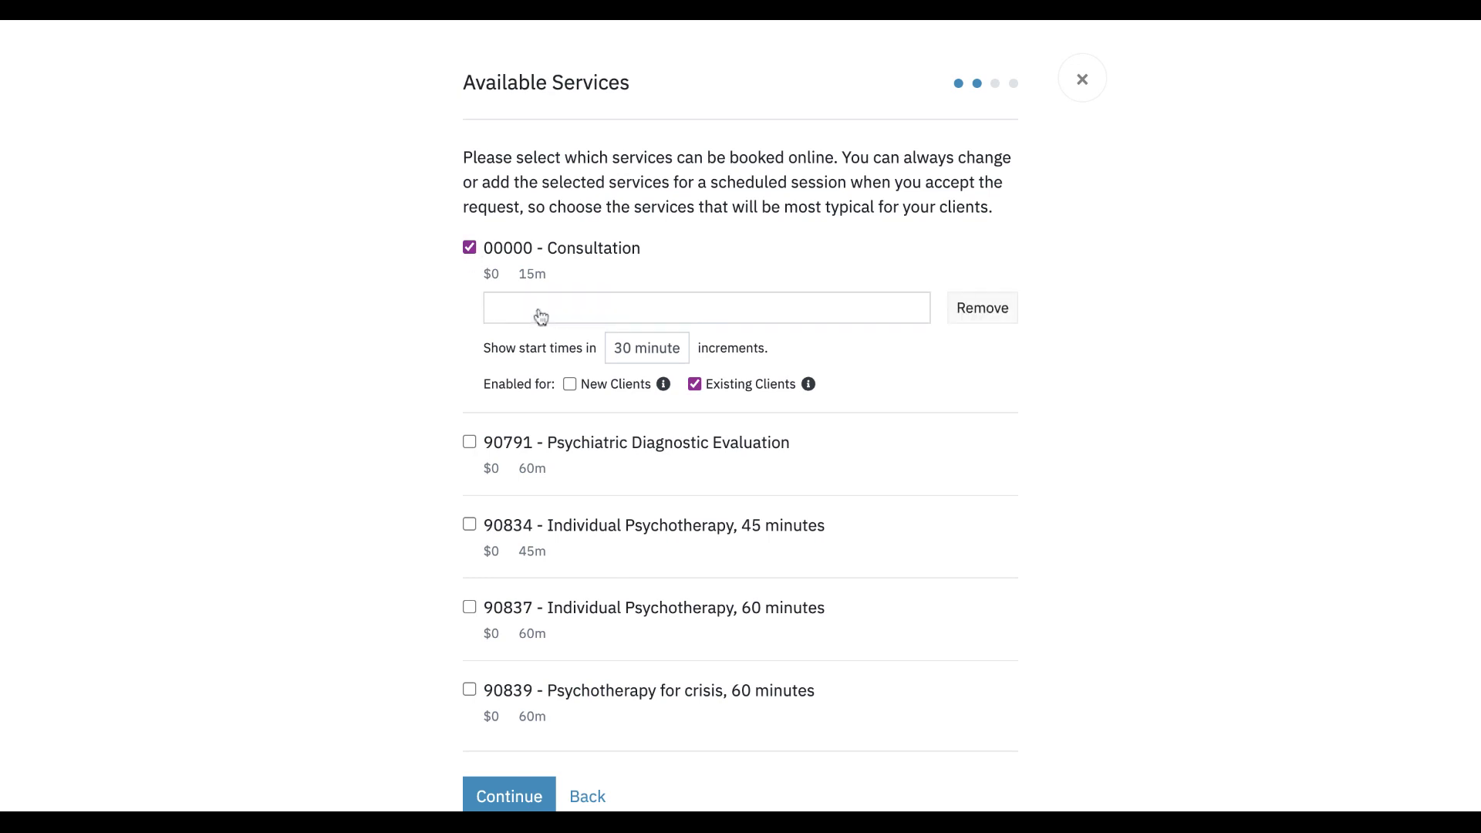
click(519, 301)
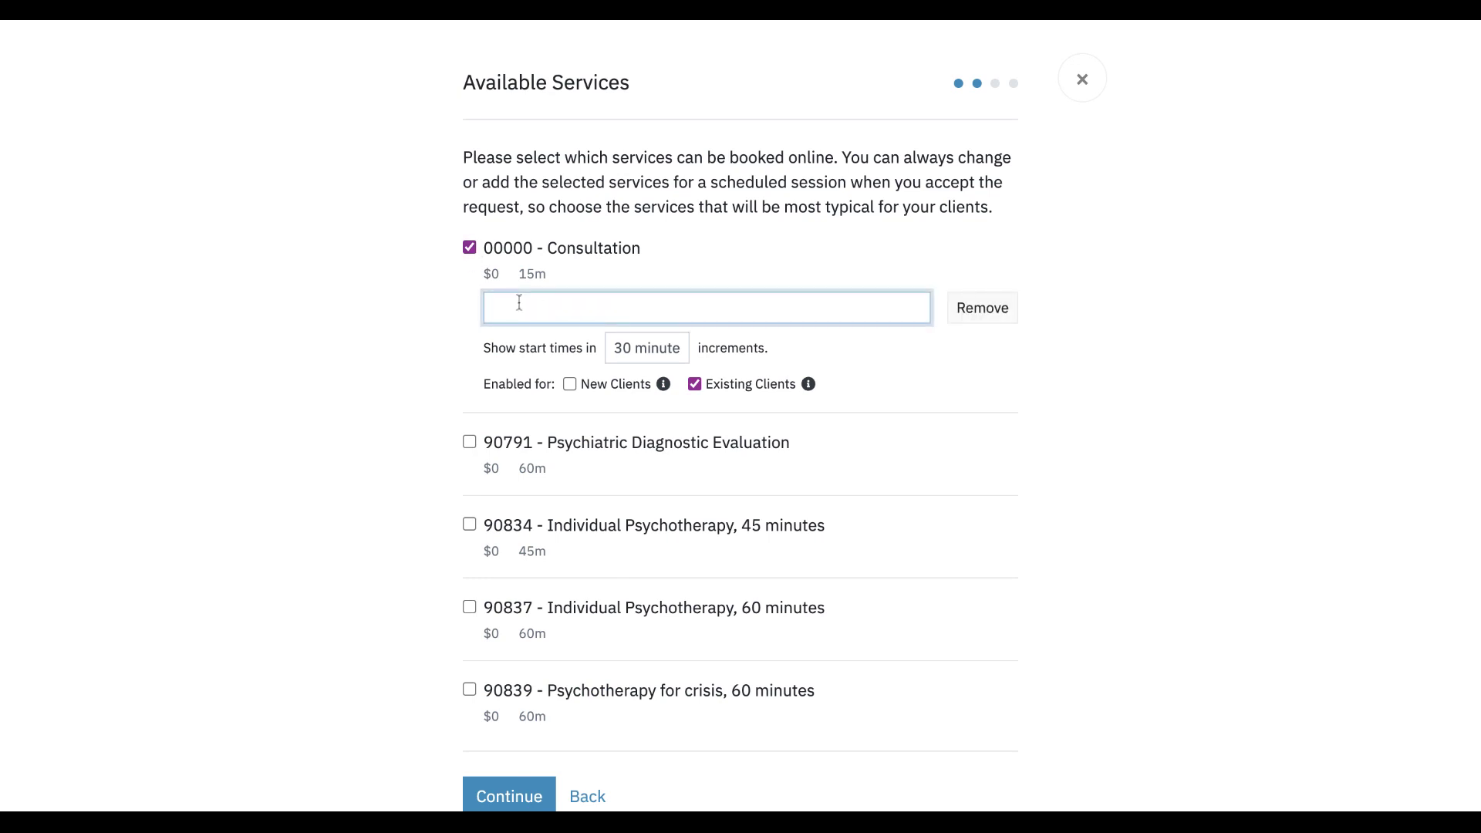
text(Telehealth consultation)
click(624, 349)
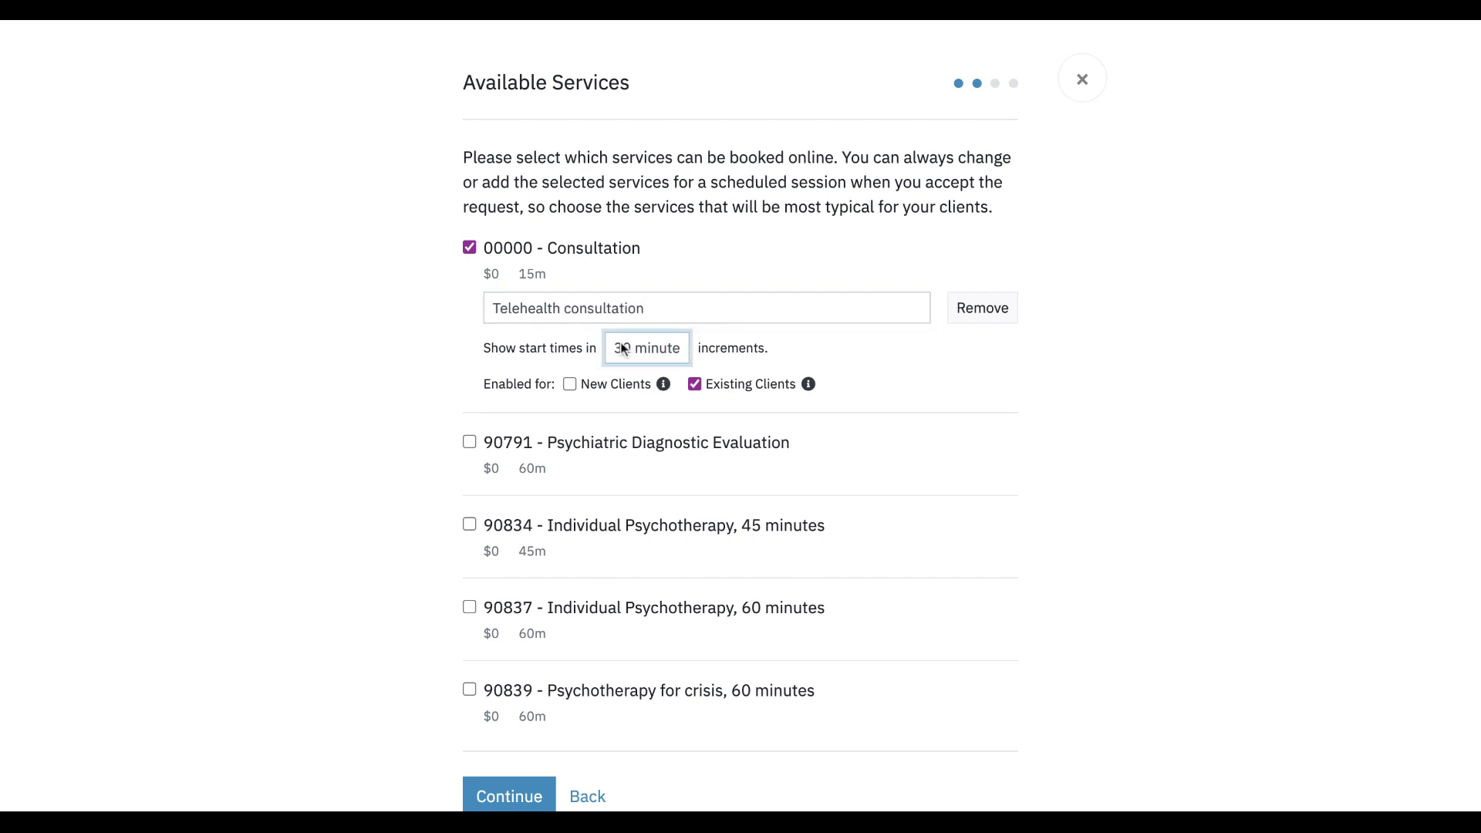
click(618, 385)
click(694, 385)
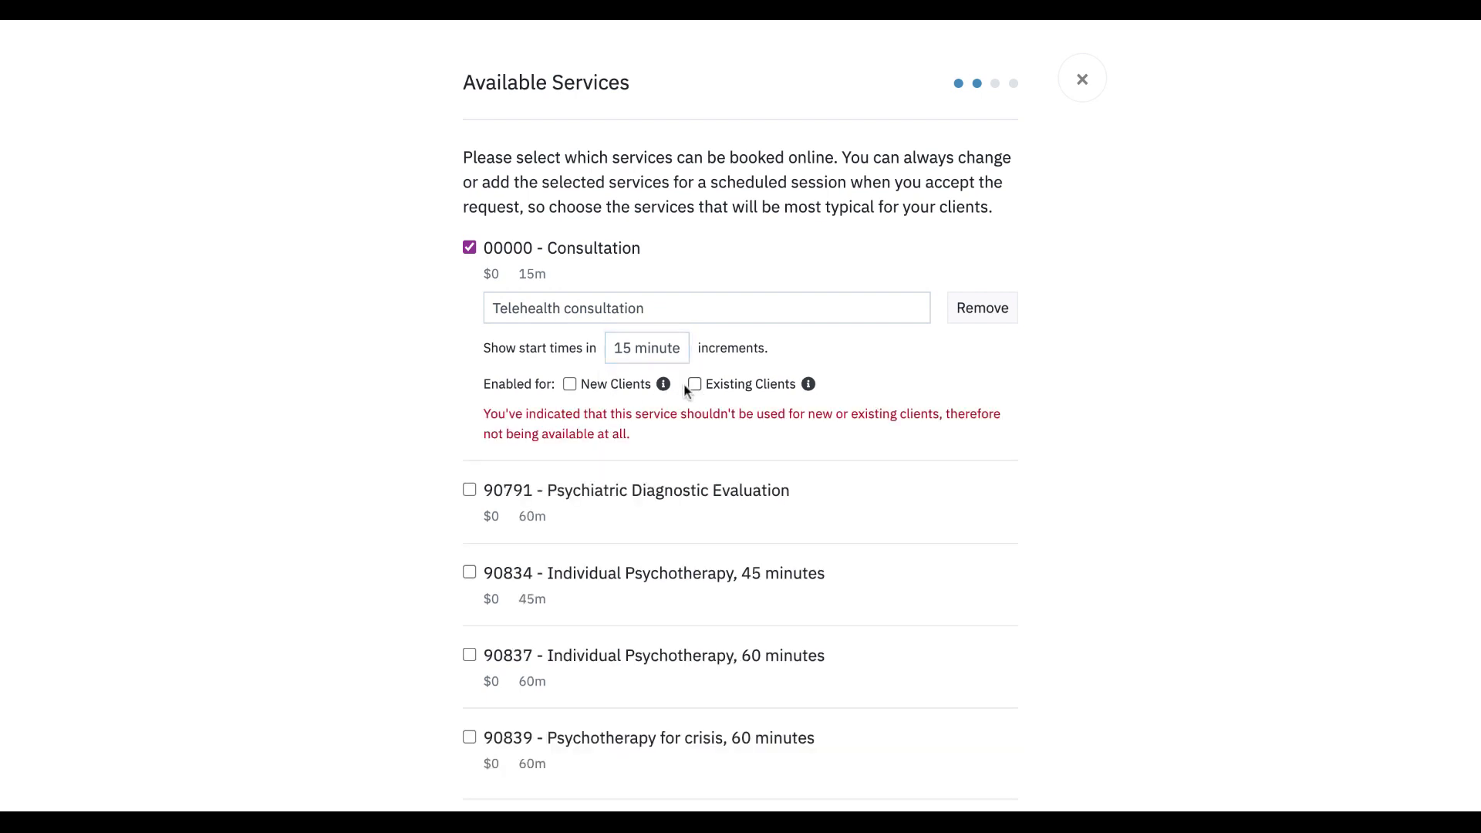
click(573, 385)
scroll(366, 472, down, 1)
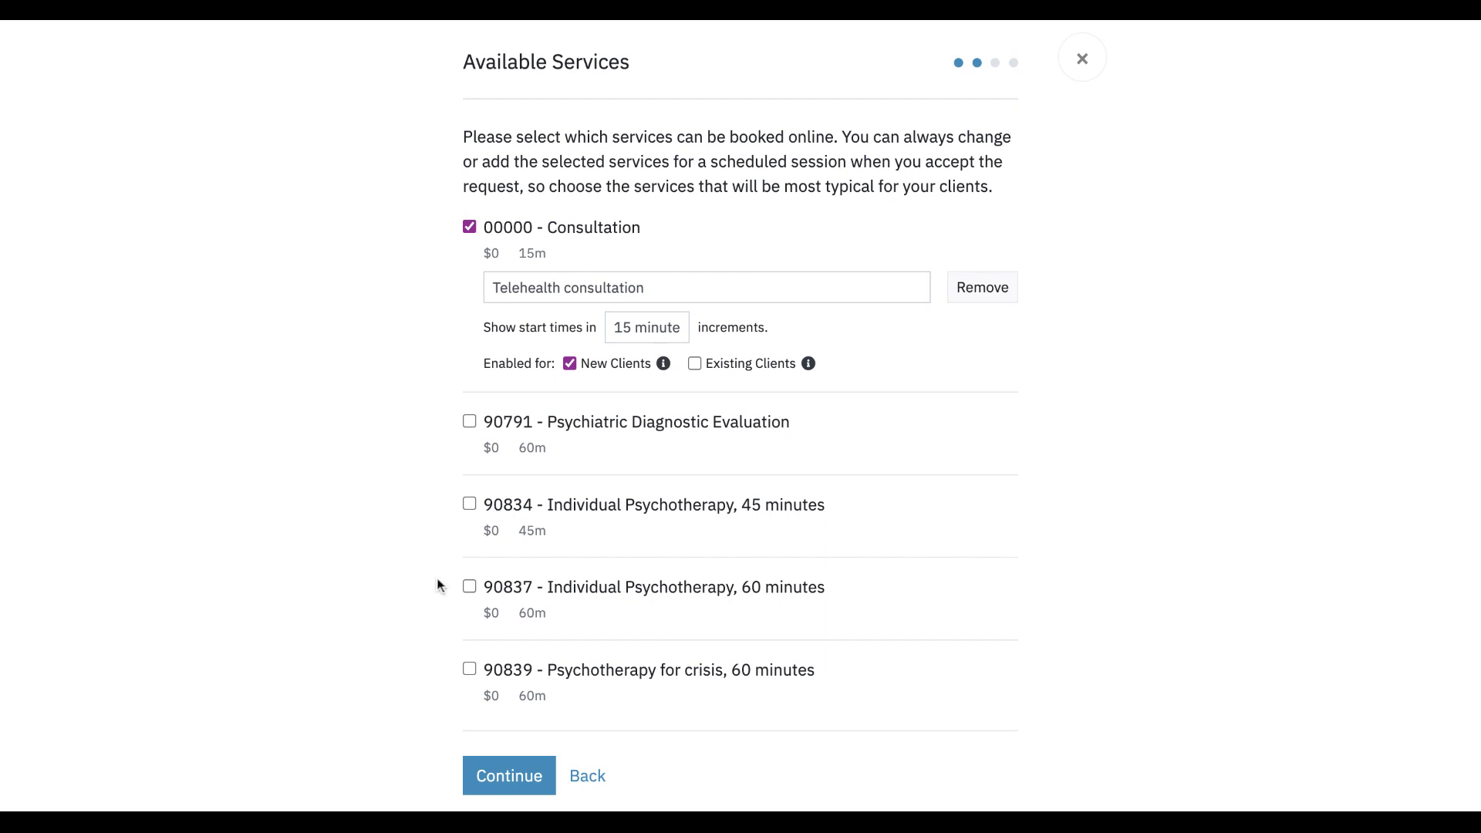
Offer 90837 labelled 'Individual teletherapy' at 60-minute increments and select the Telehealth location
click(470, 587)
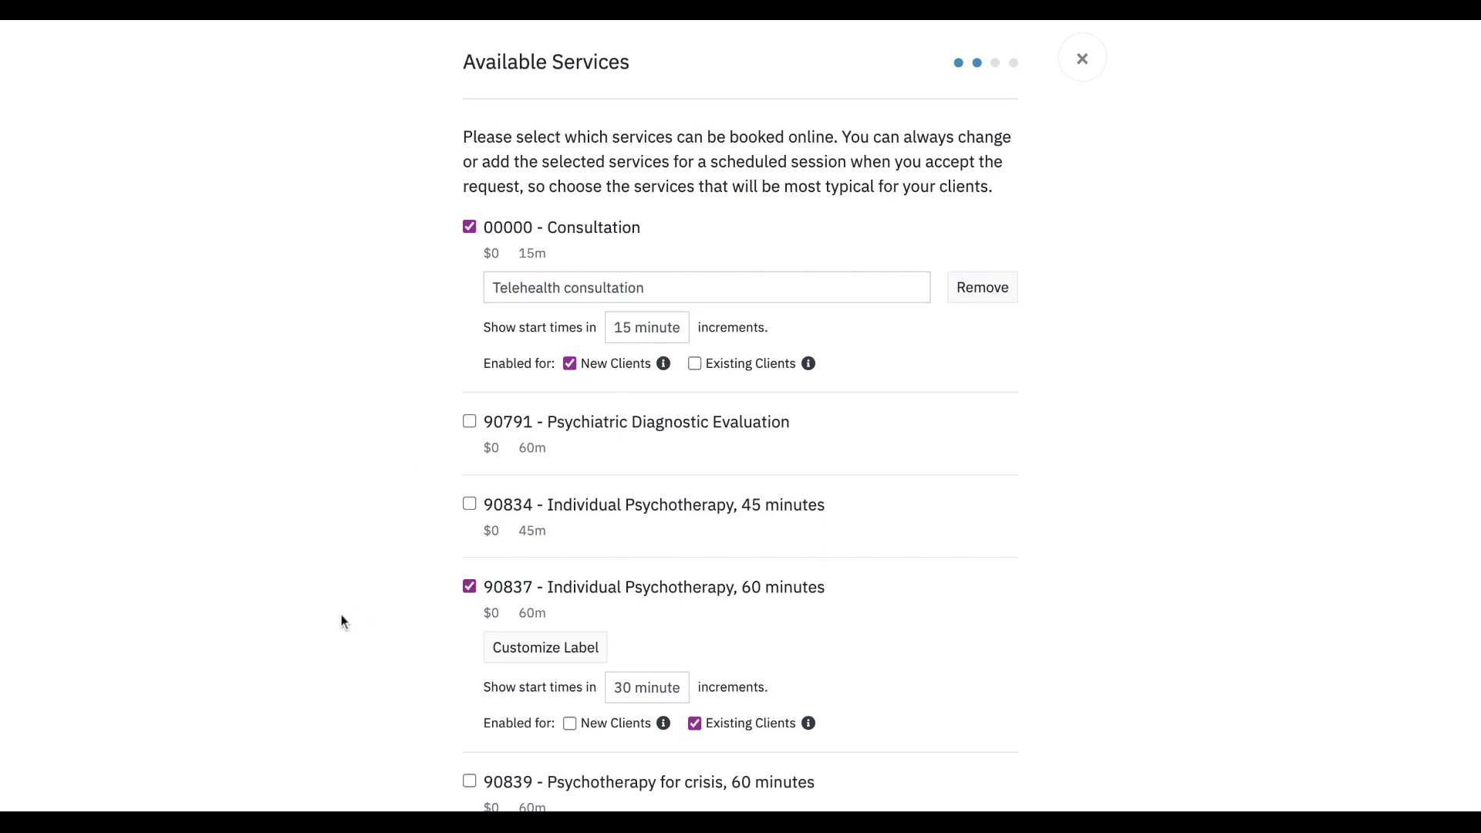
scroll(340, 613, down, 3)
click(545, 537)
click(566, 537)
text(Indiv)
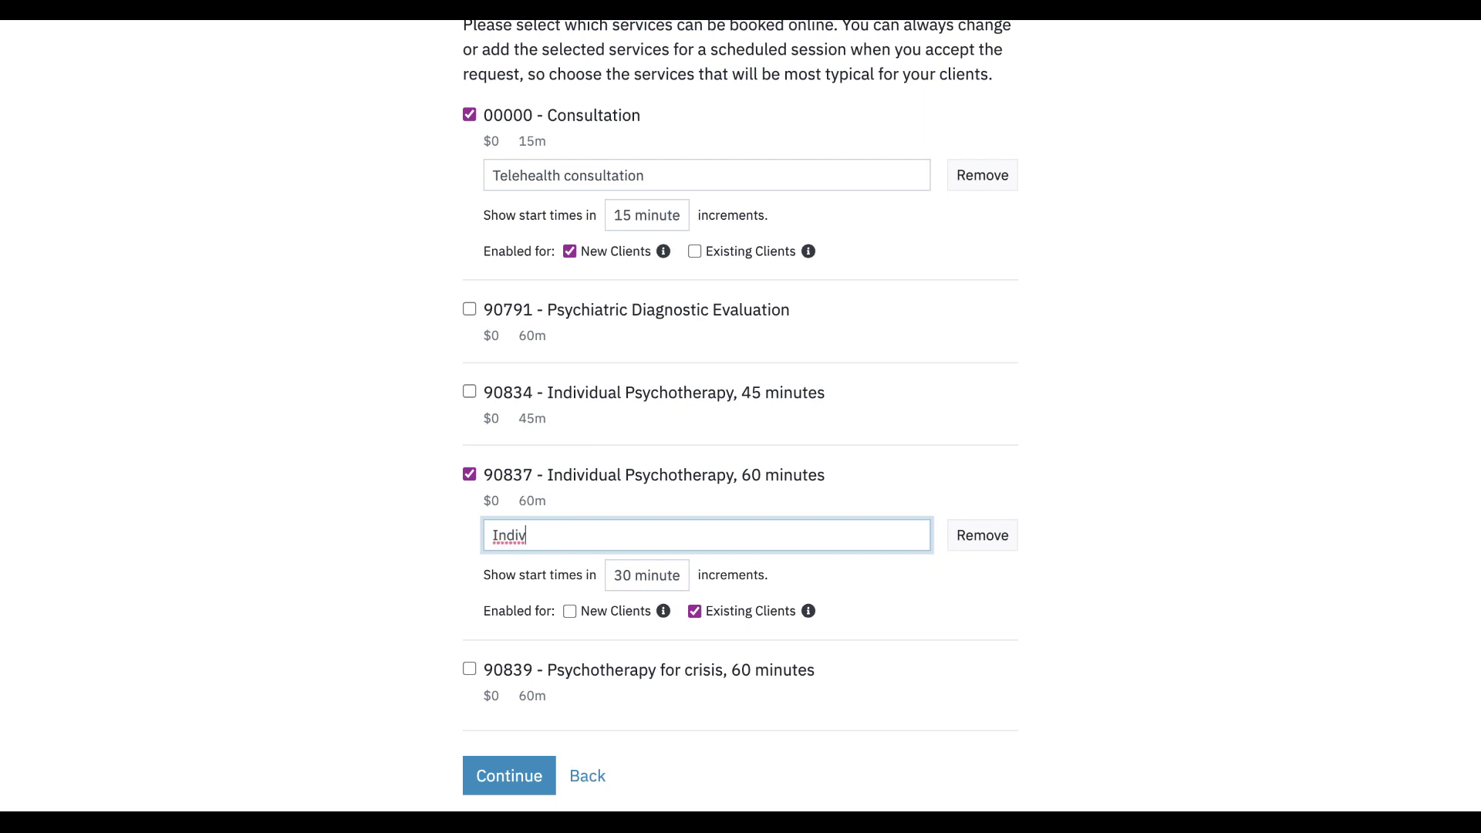
text(idual teletherapy)
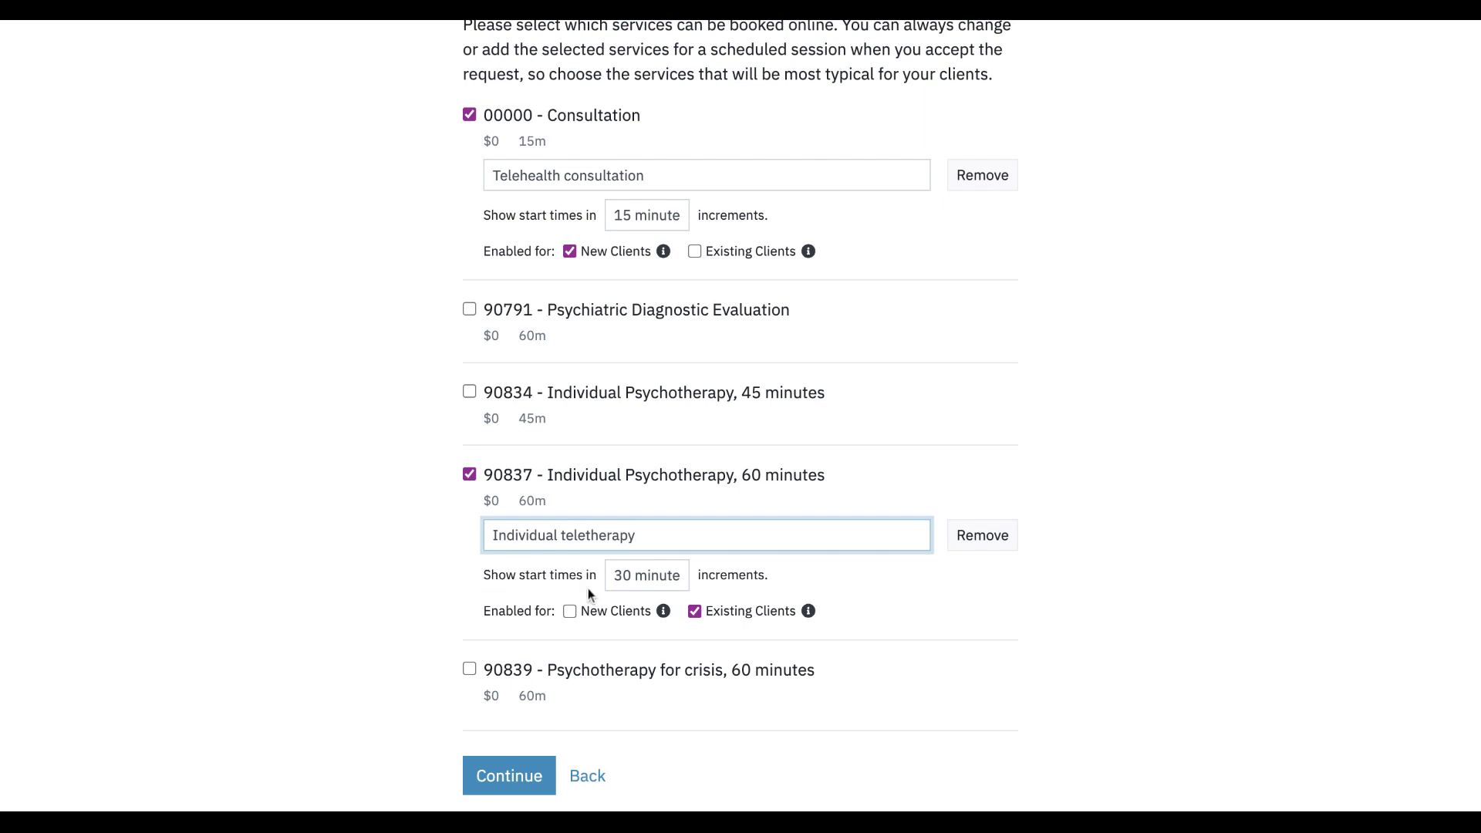
click(628, 577)
click(634, 614)
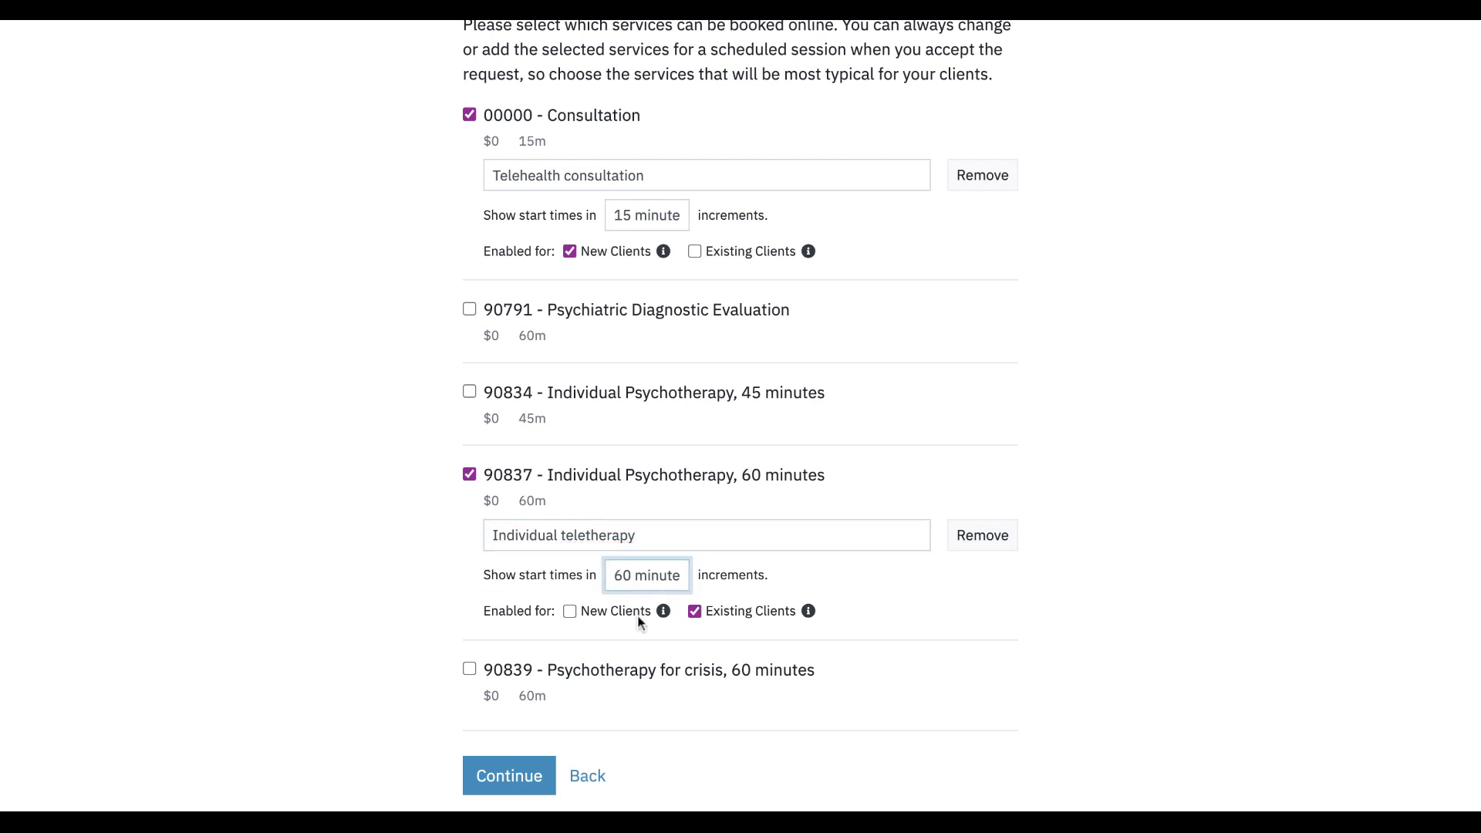
click(512, 775)
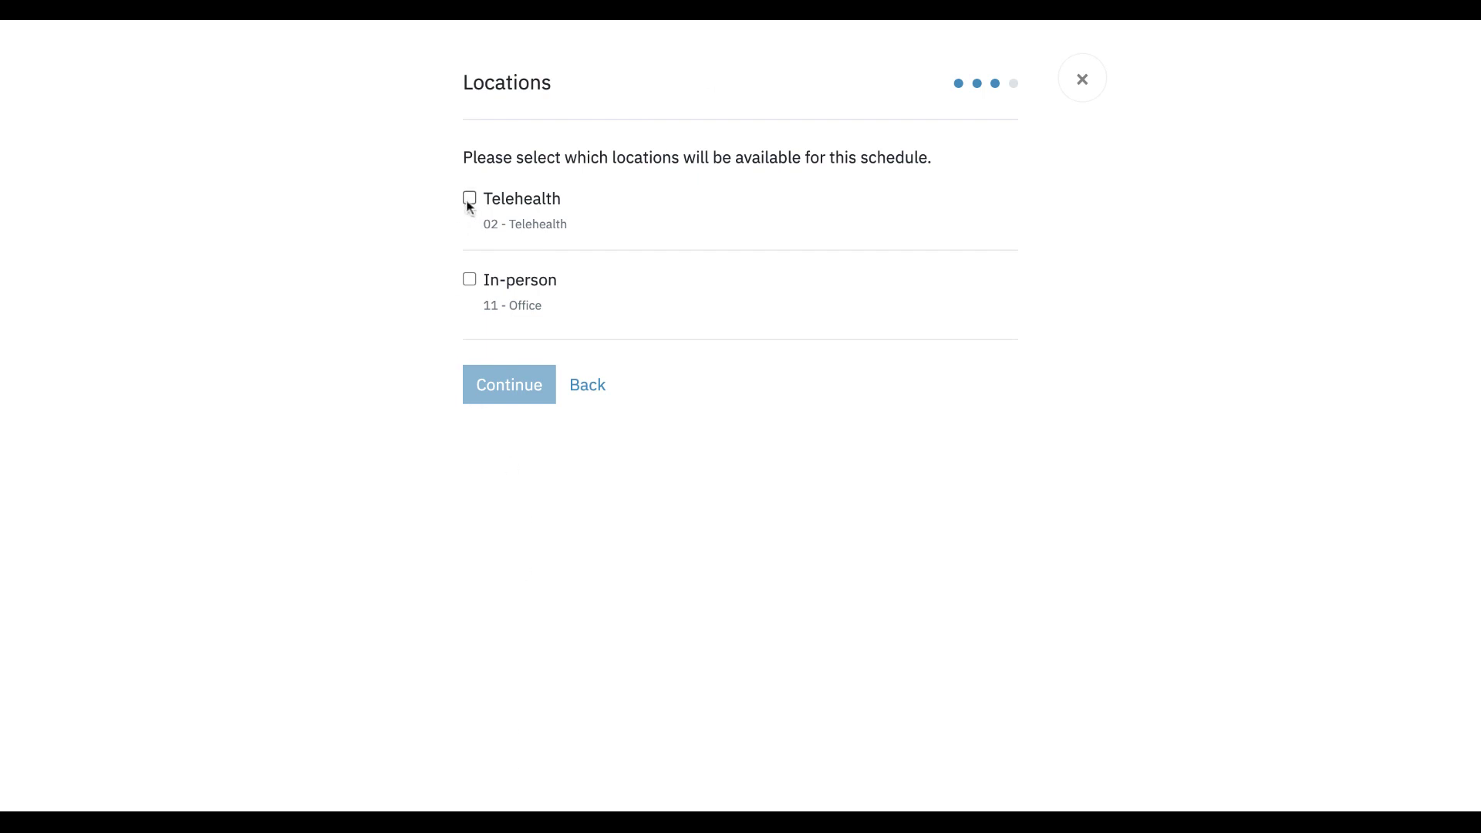
click(470, 200)
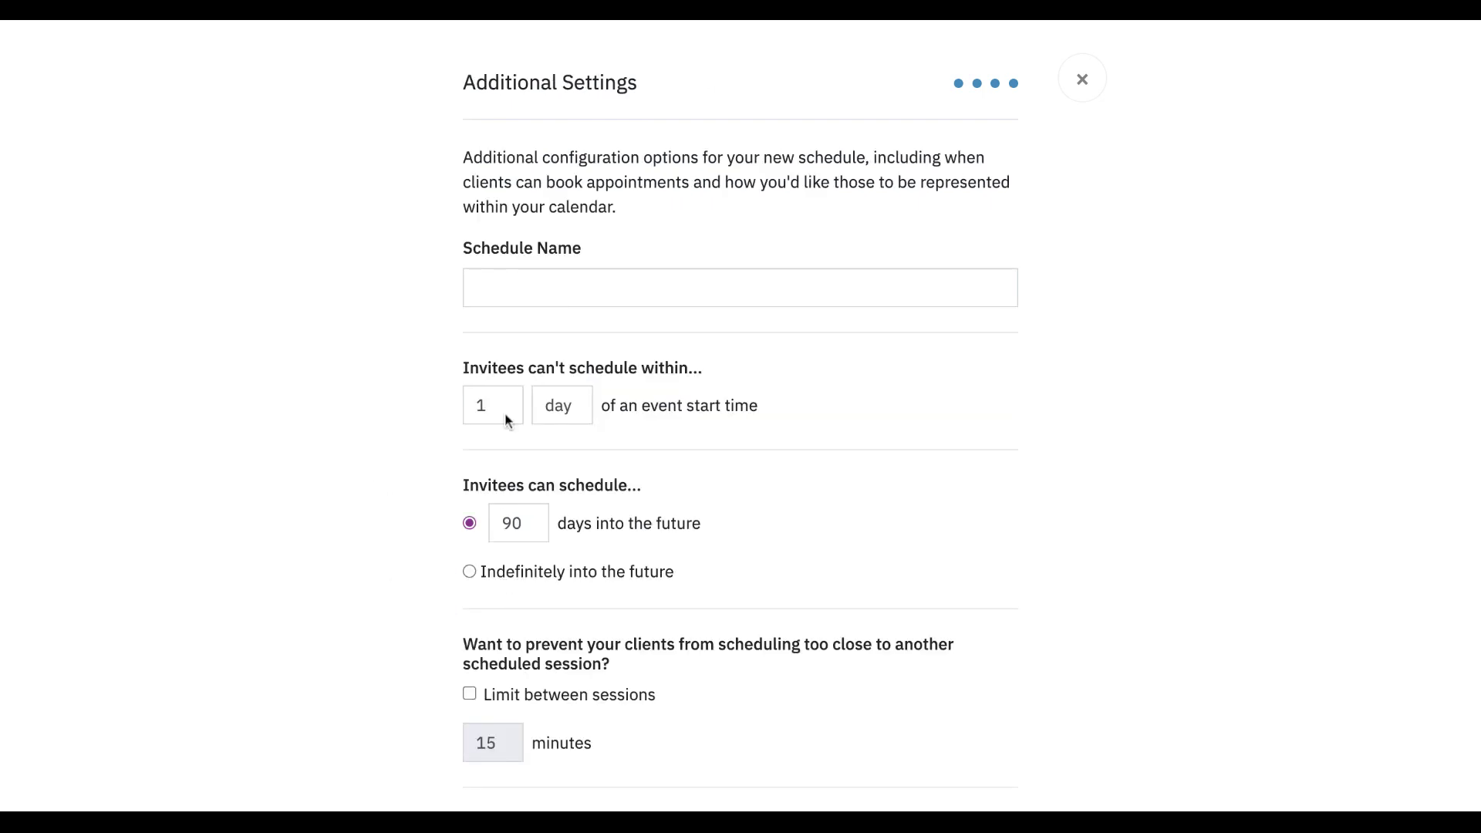
Name the new schedule 'Telehealth' and complete its setup
click(541, 290)
text(Telehealth)
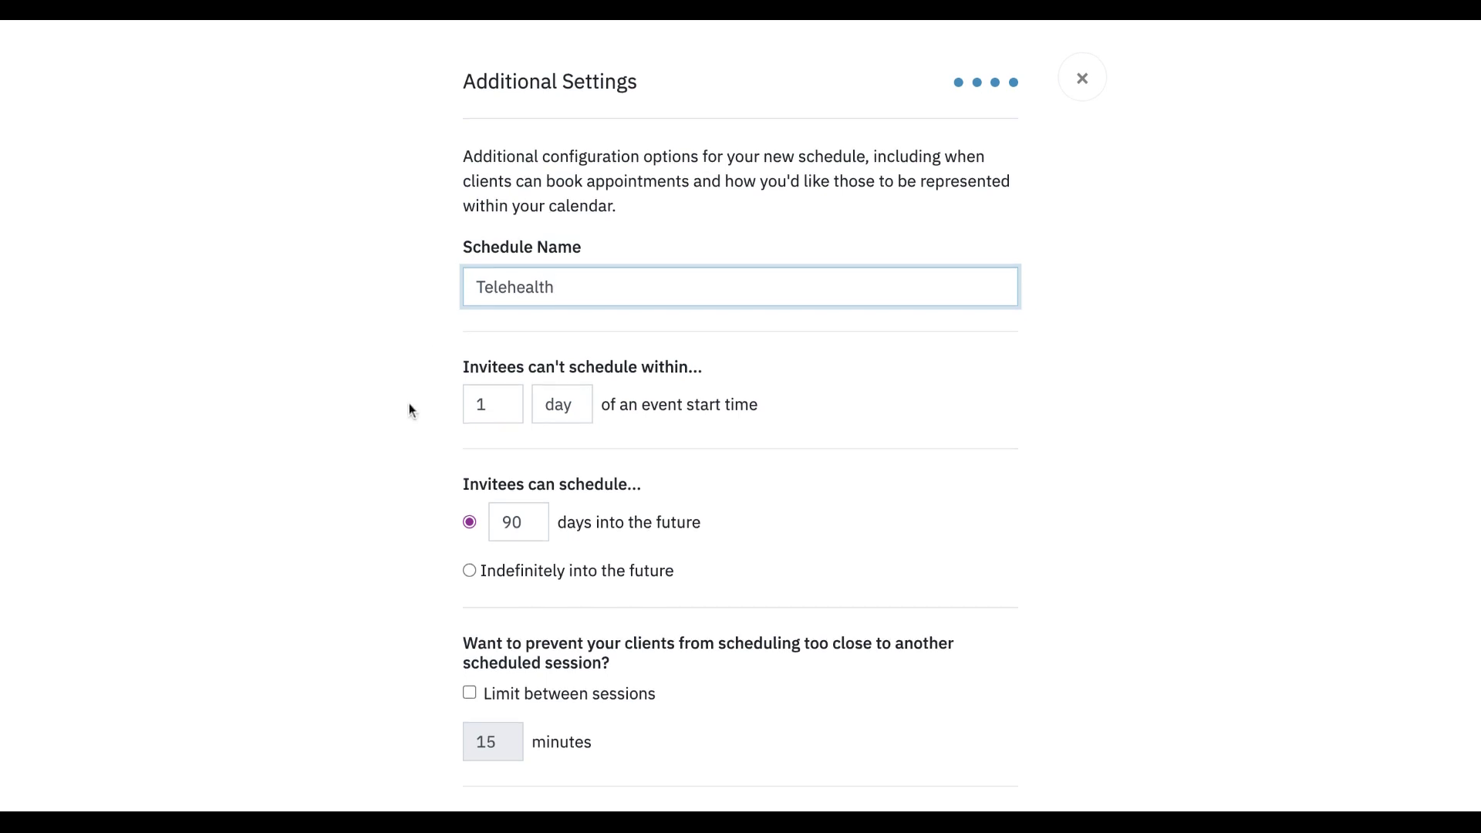
scroll(407, 404, down, 3)
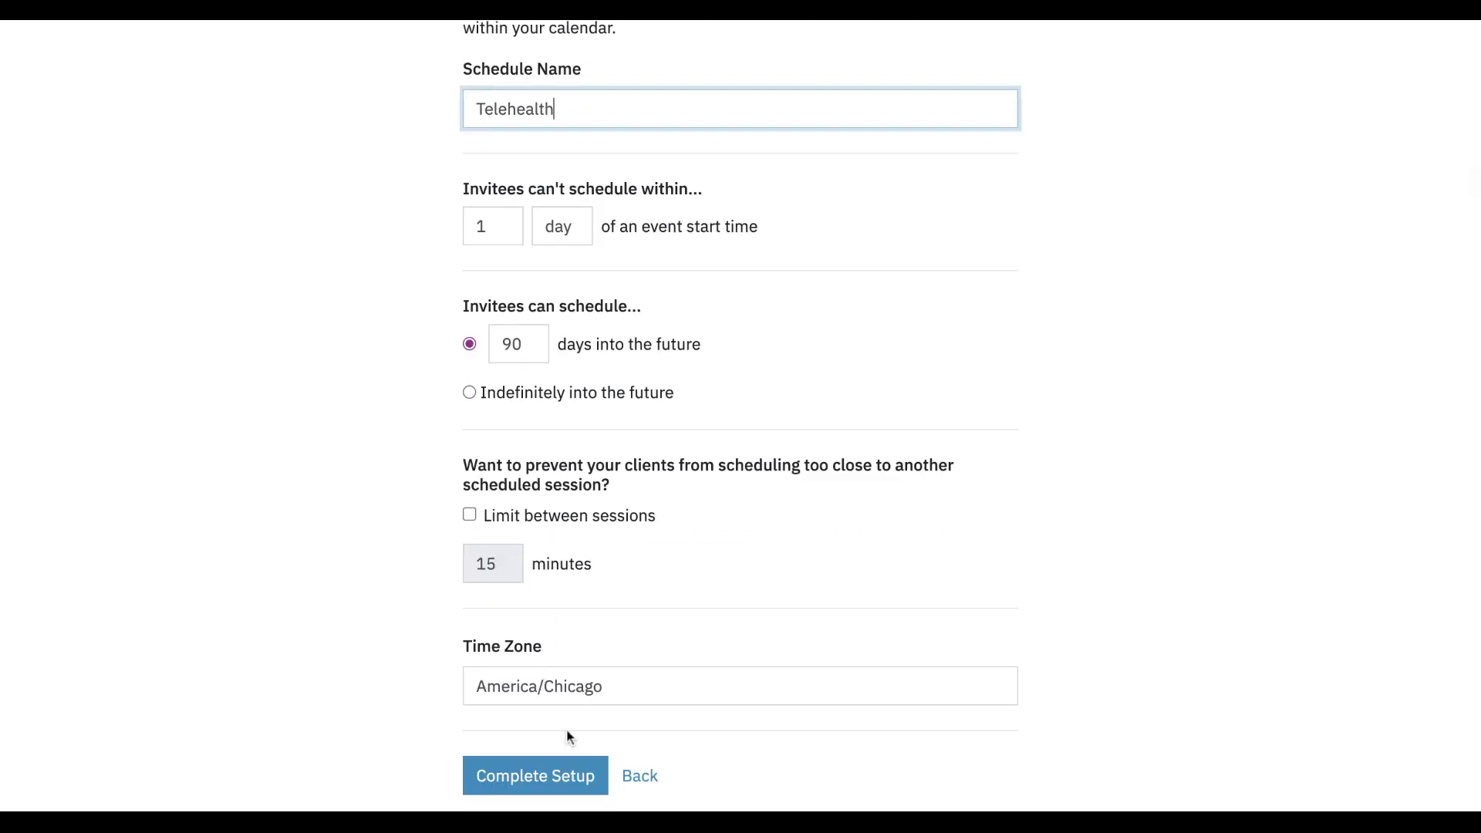
click(551, 776)
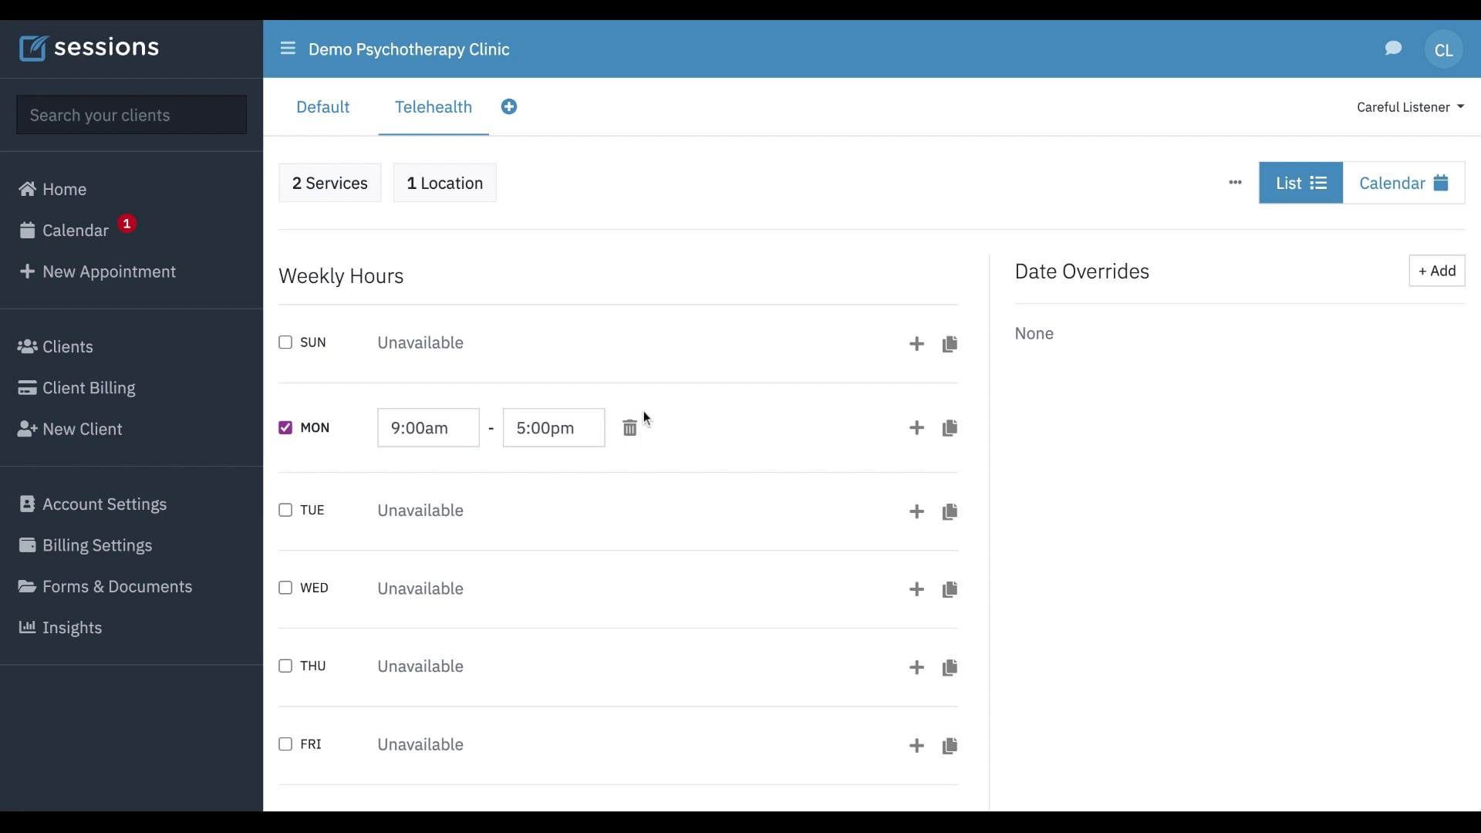
Switch to the Default schedule and bring up its more-options menu
scroll(753, 350, down, 2)
scroll(752, 350, up, 2)
click(323, 118)
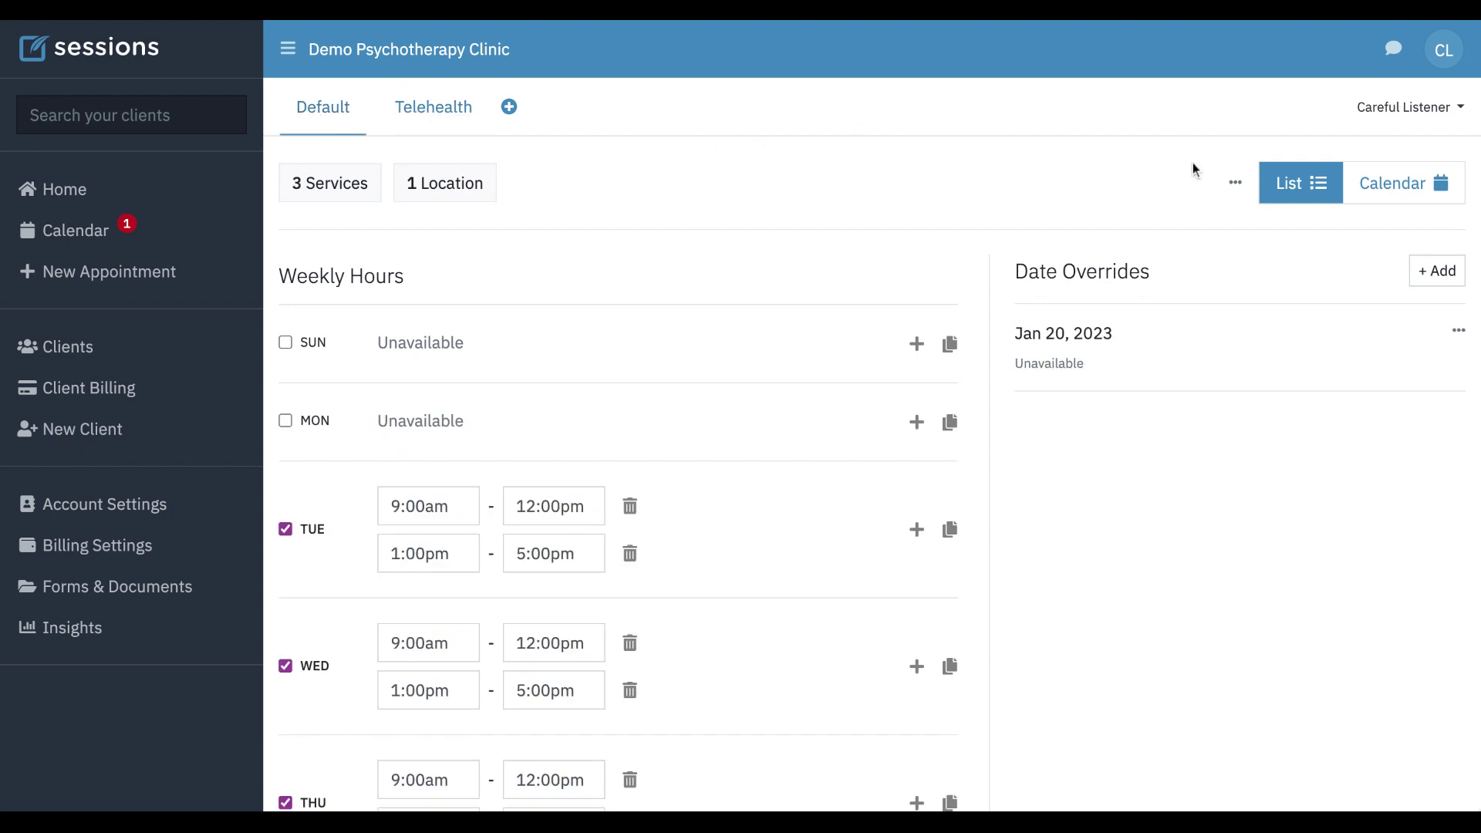
click(1234, 188)
Change the Default schedule's name to 'In-person' in Edit Settings and save
click(1118, 219)
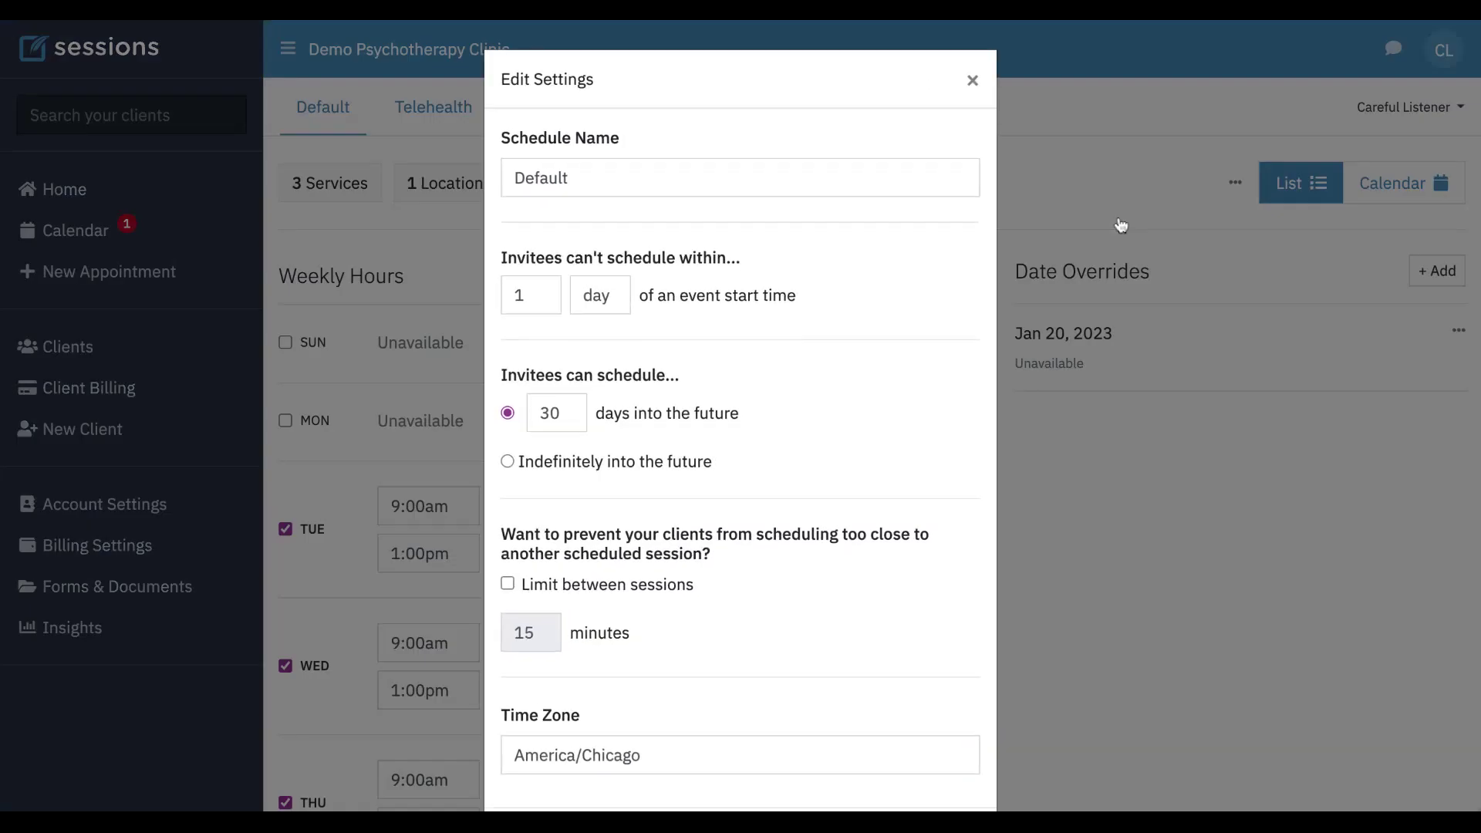
click(781, 187)
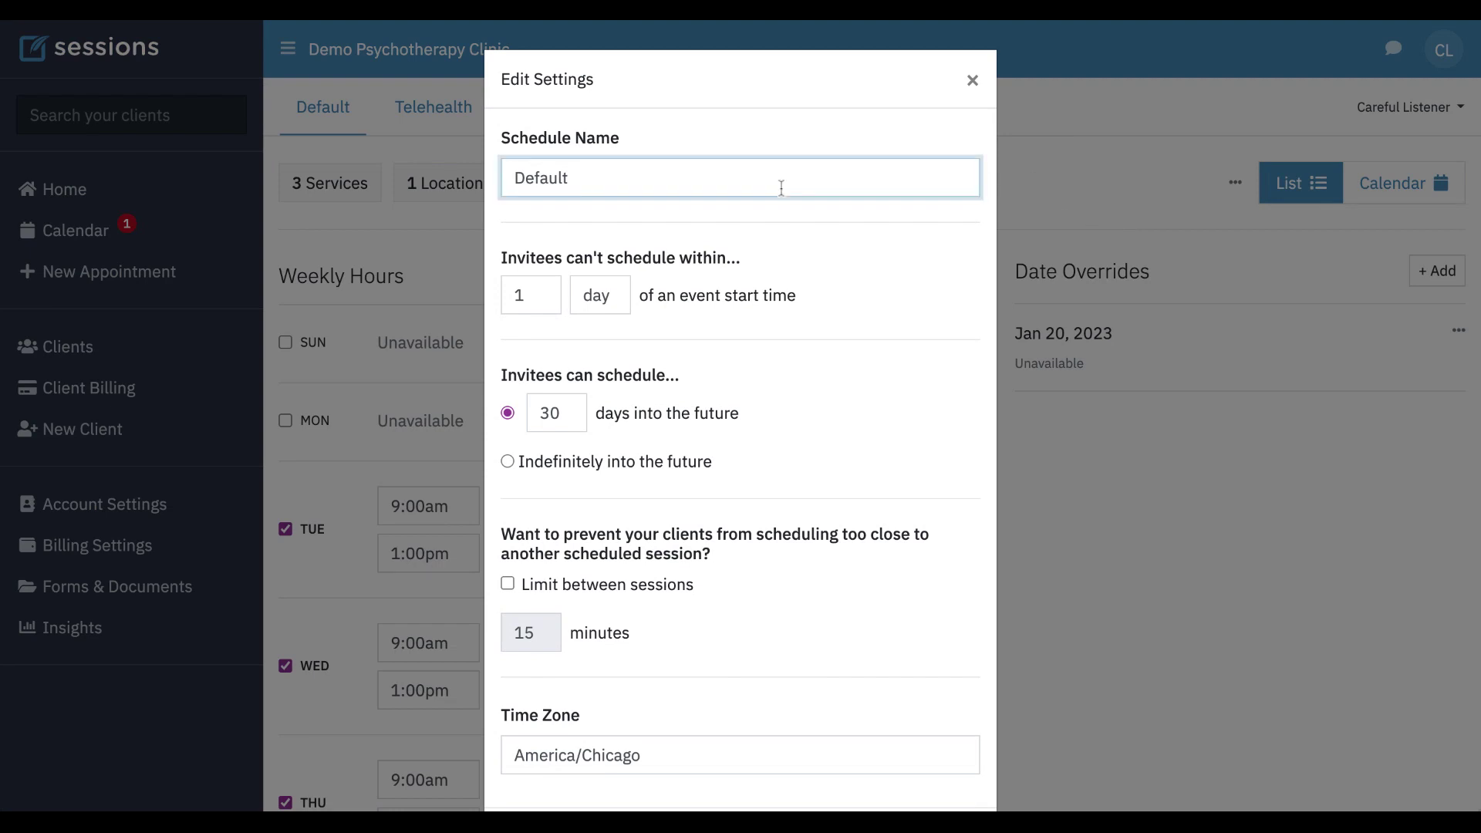
key(ctrl+a)
text(In-personl)
key(BackSpace)
key(BackSpace)
key(BackSpace)
key(BackSpace)
text(son)
scroll(805, 461, down, 2)
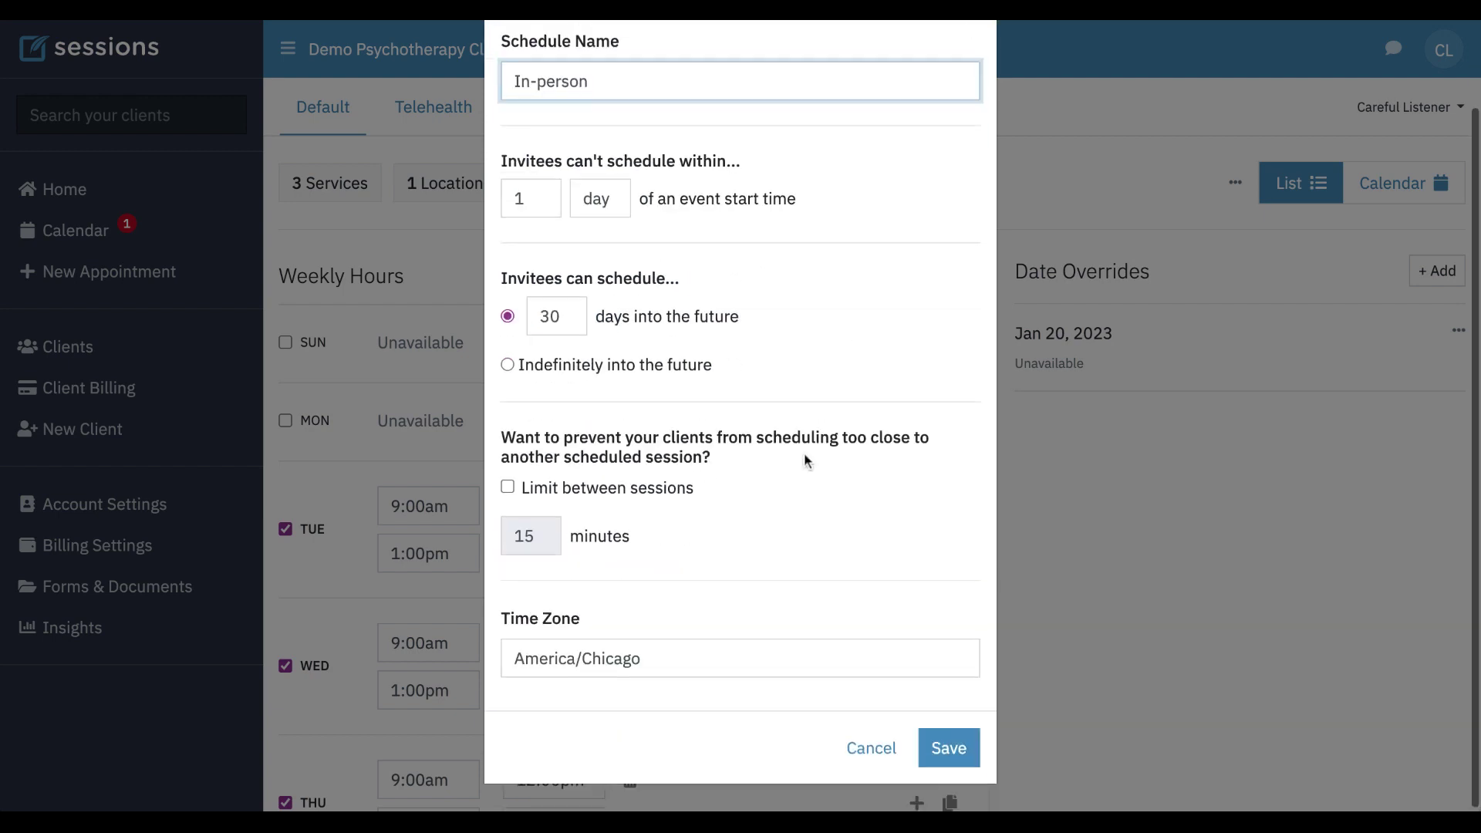
click(932, 731)
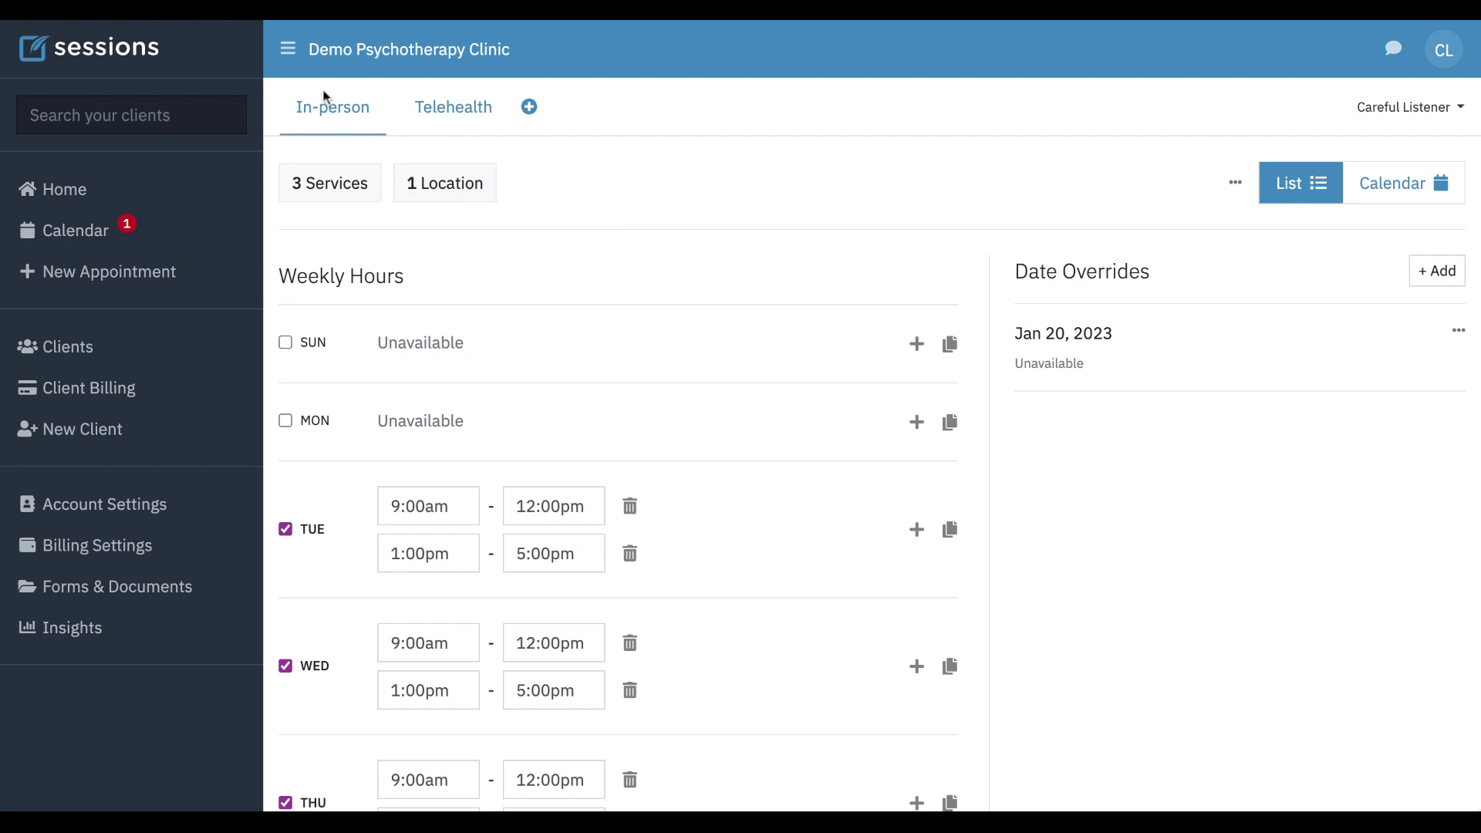
scroll(689, 383, down, 4)
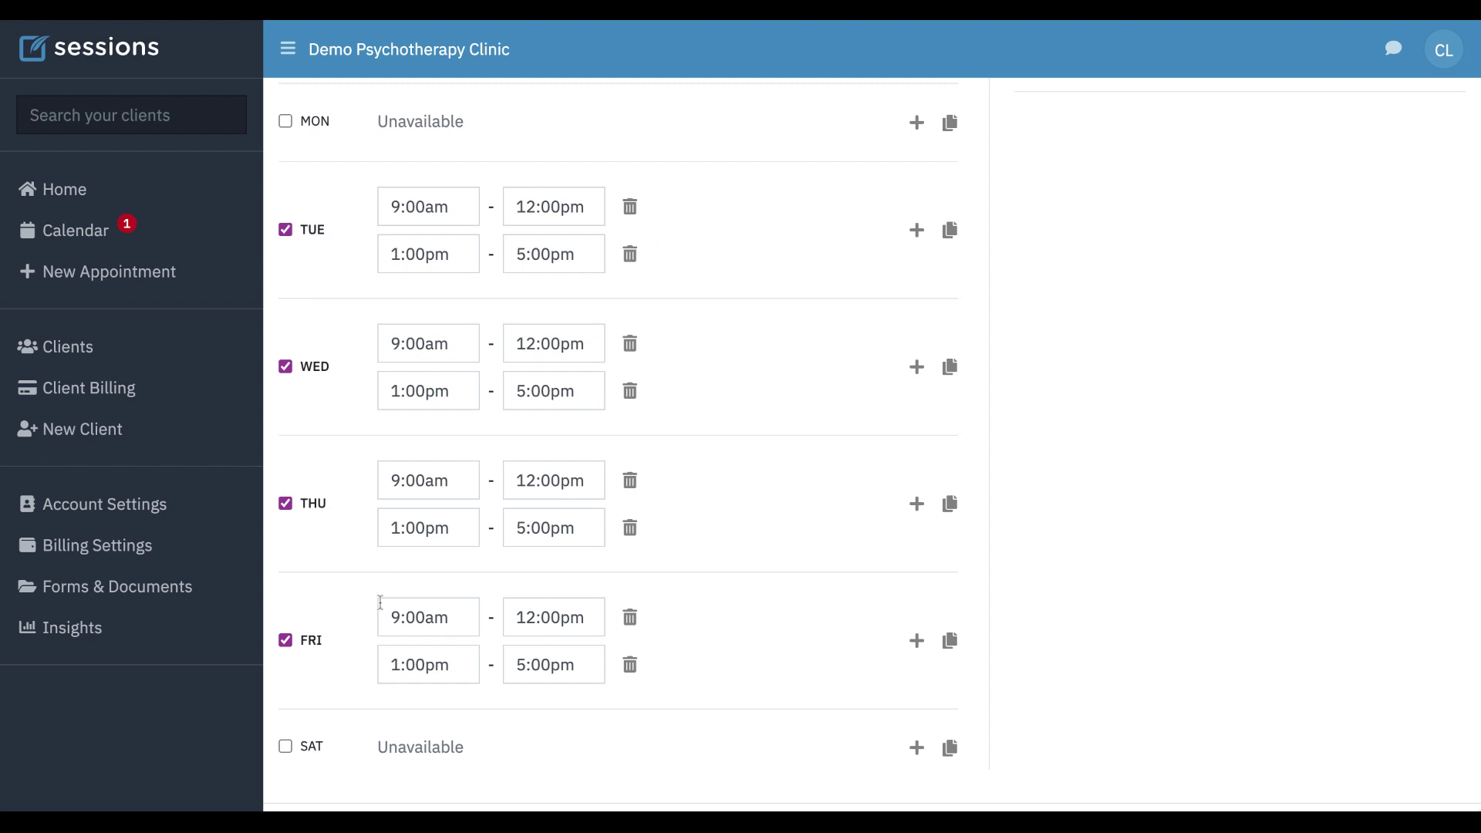
scroll(365, 569, up, 4)
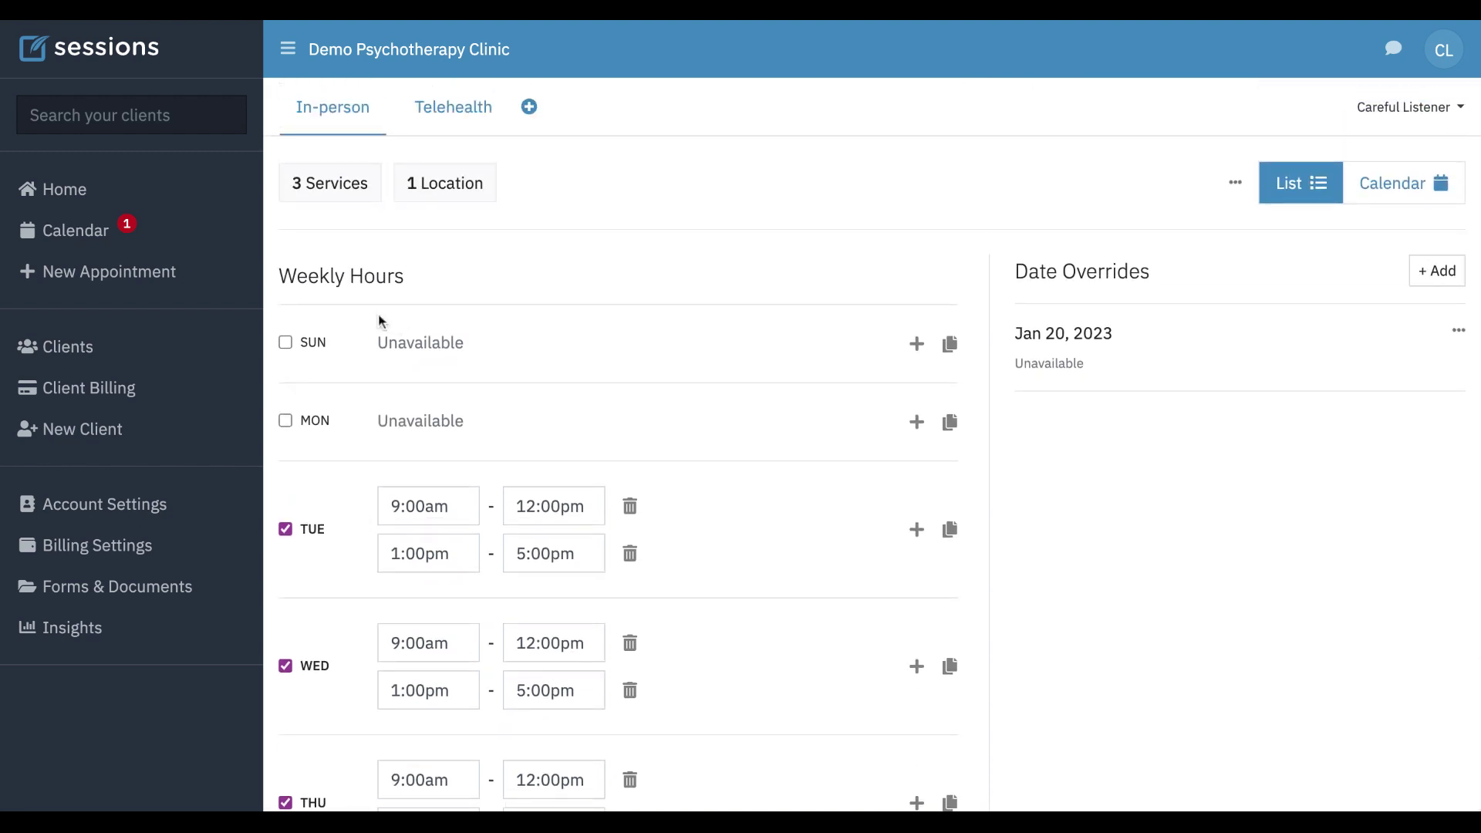
click(340, 202)
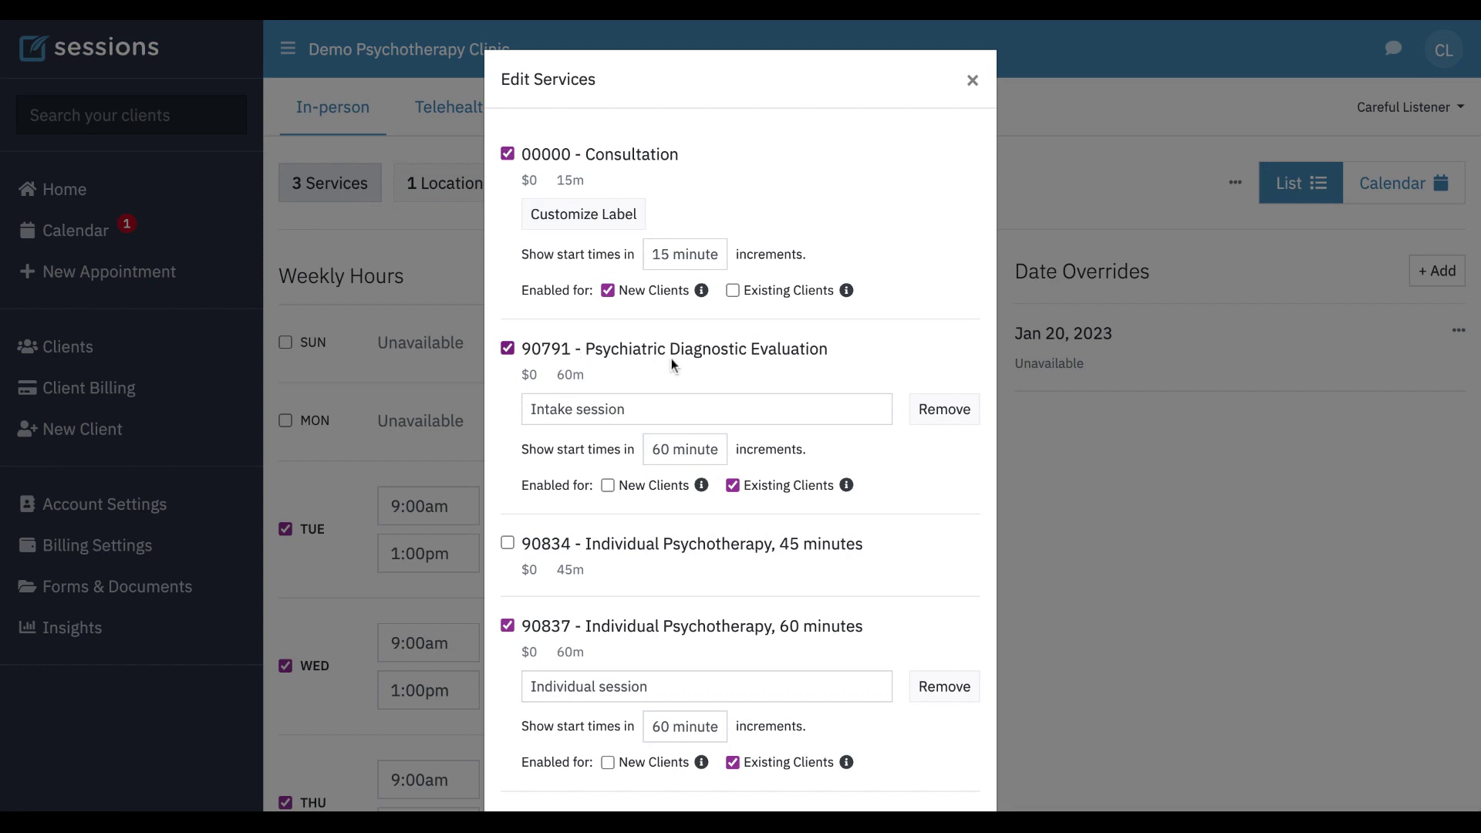
Untick 00000 - Consultation in the In-person schedule's services and save
click(508, 155)
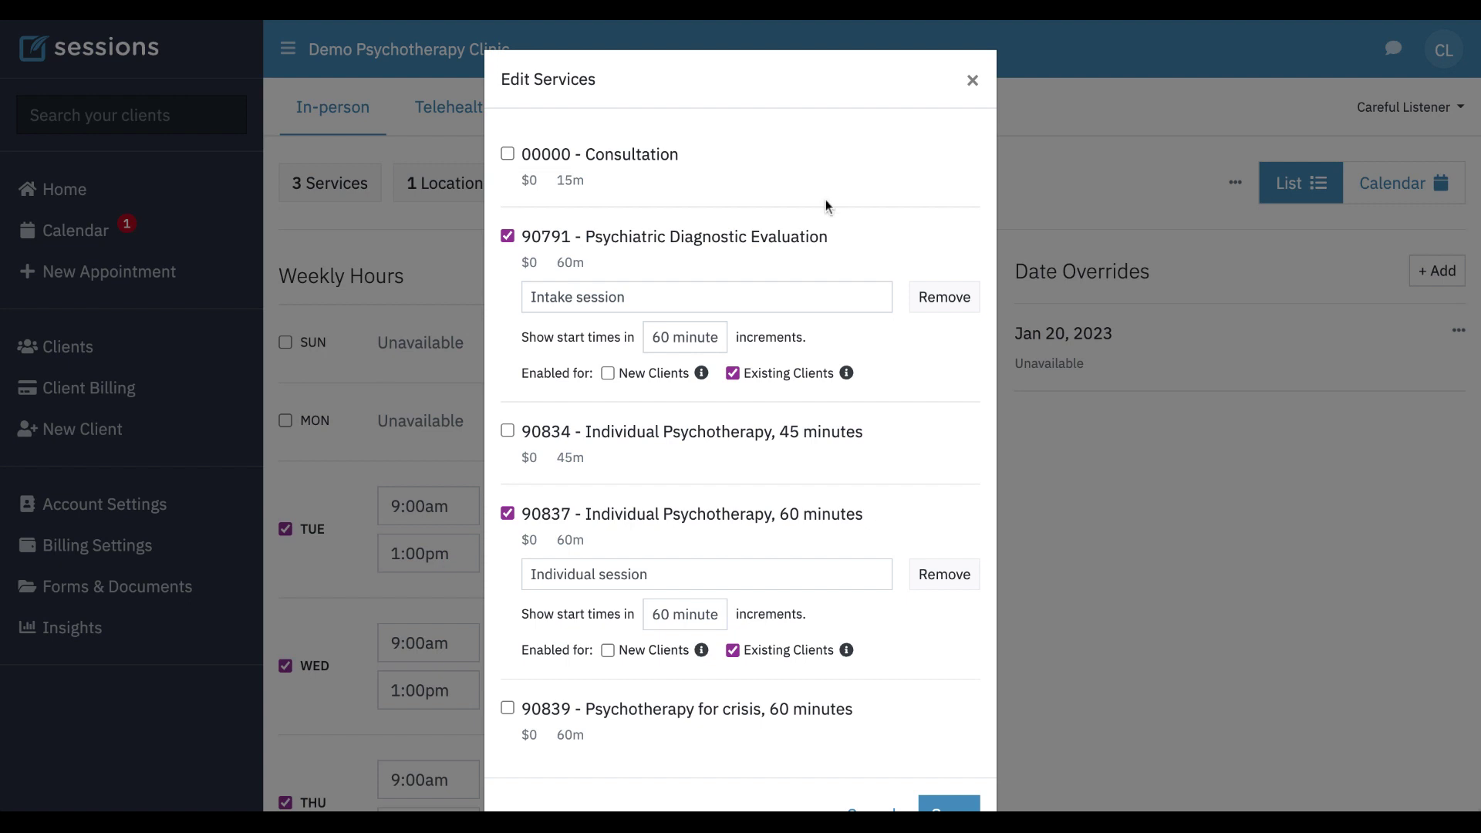
scroll(727, 218, down, 1)
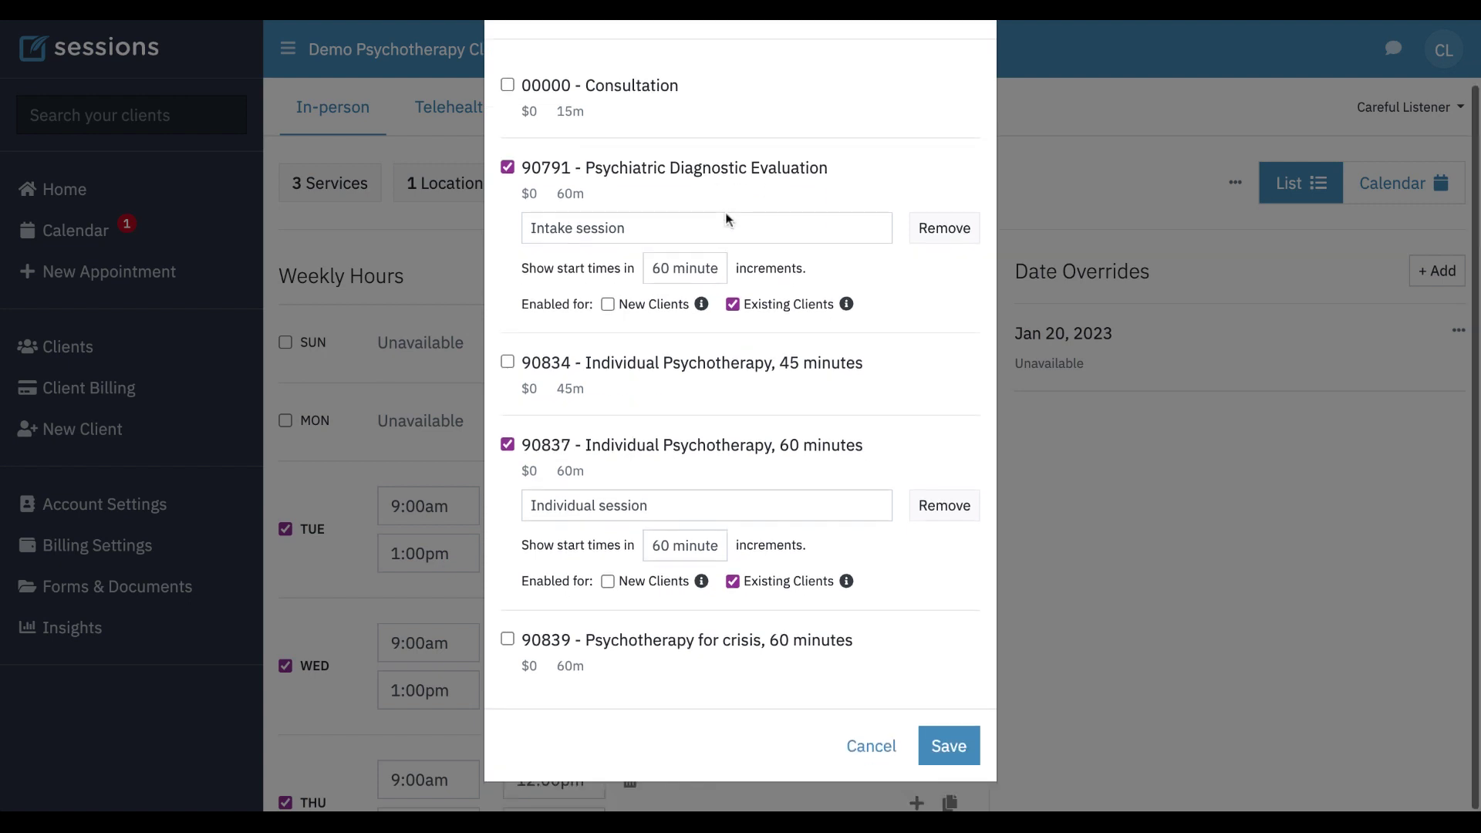
click(955, 748)
scroll(692, 586, down, 3)
scroll(693, 586, down, 1)
scroll(692, 586, up, 1)
scroll(764, 613, up, 3)
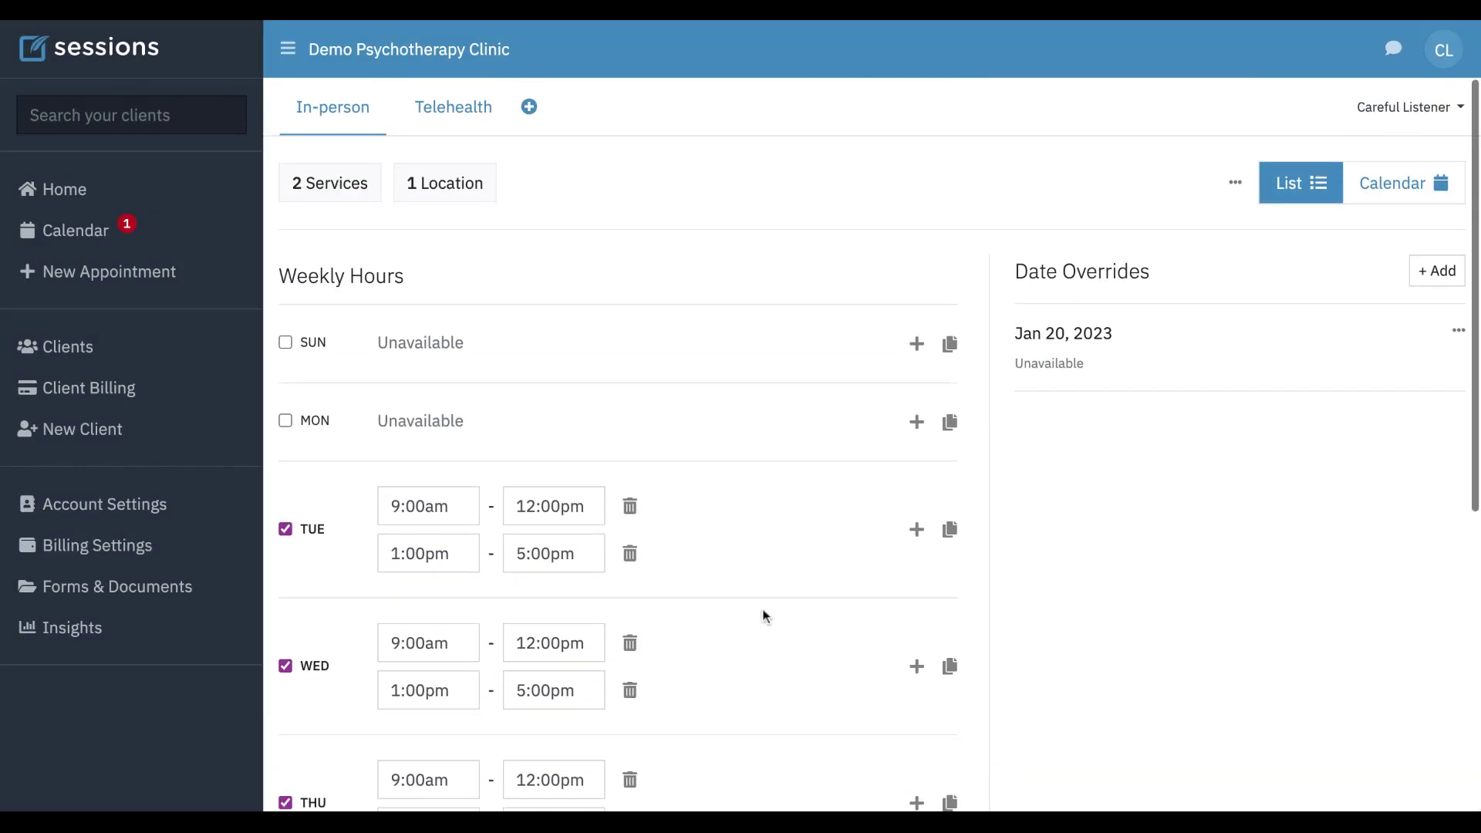
Open the Telehealth schedule and review its 2 services, closing without changes
click(450, 106)
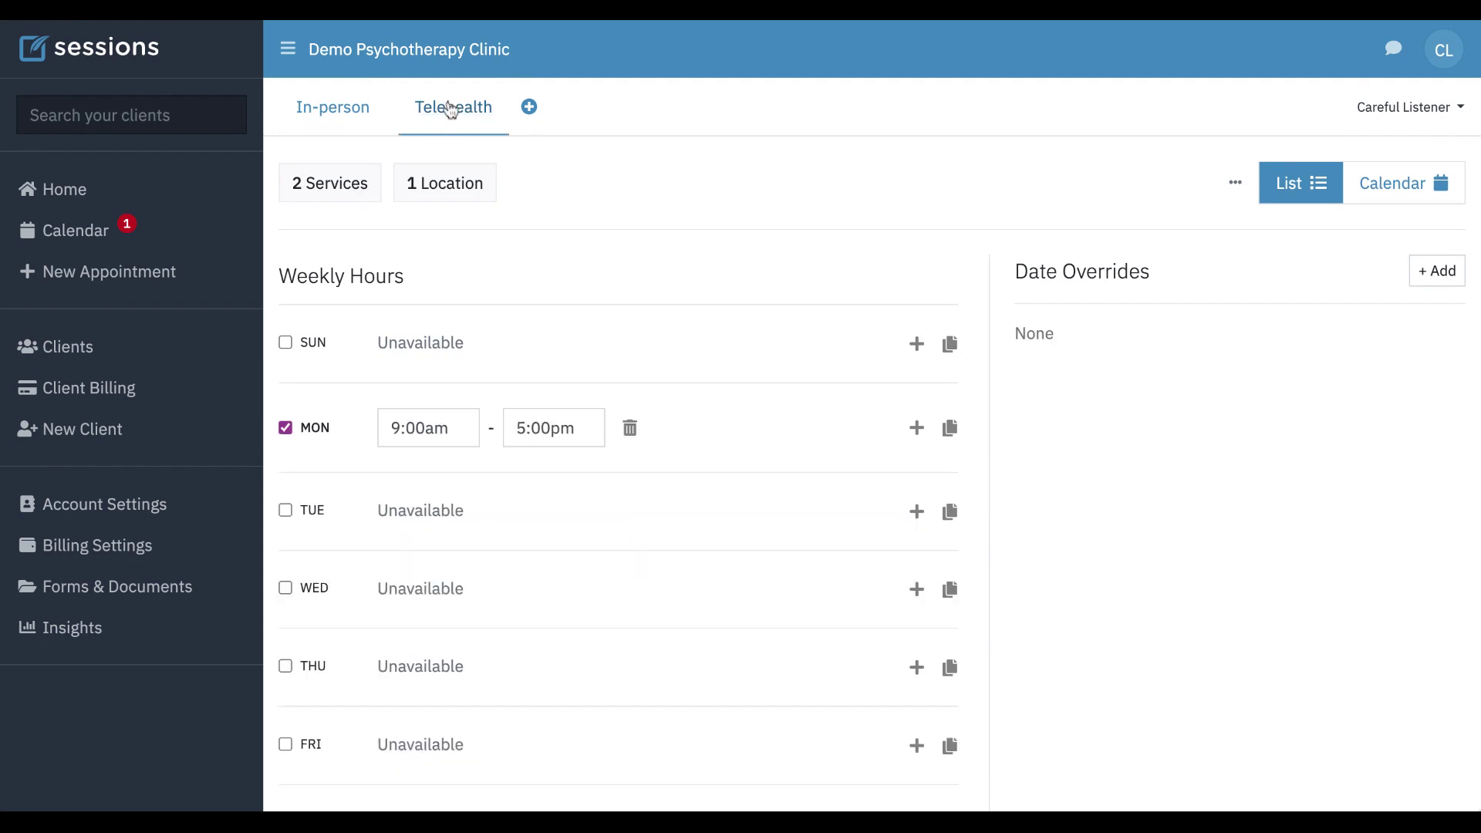
click(330, 182)
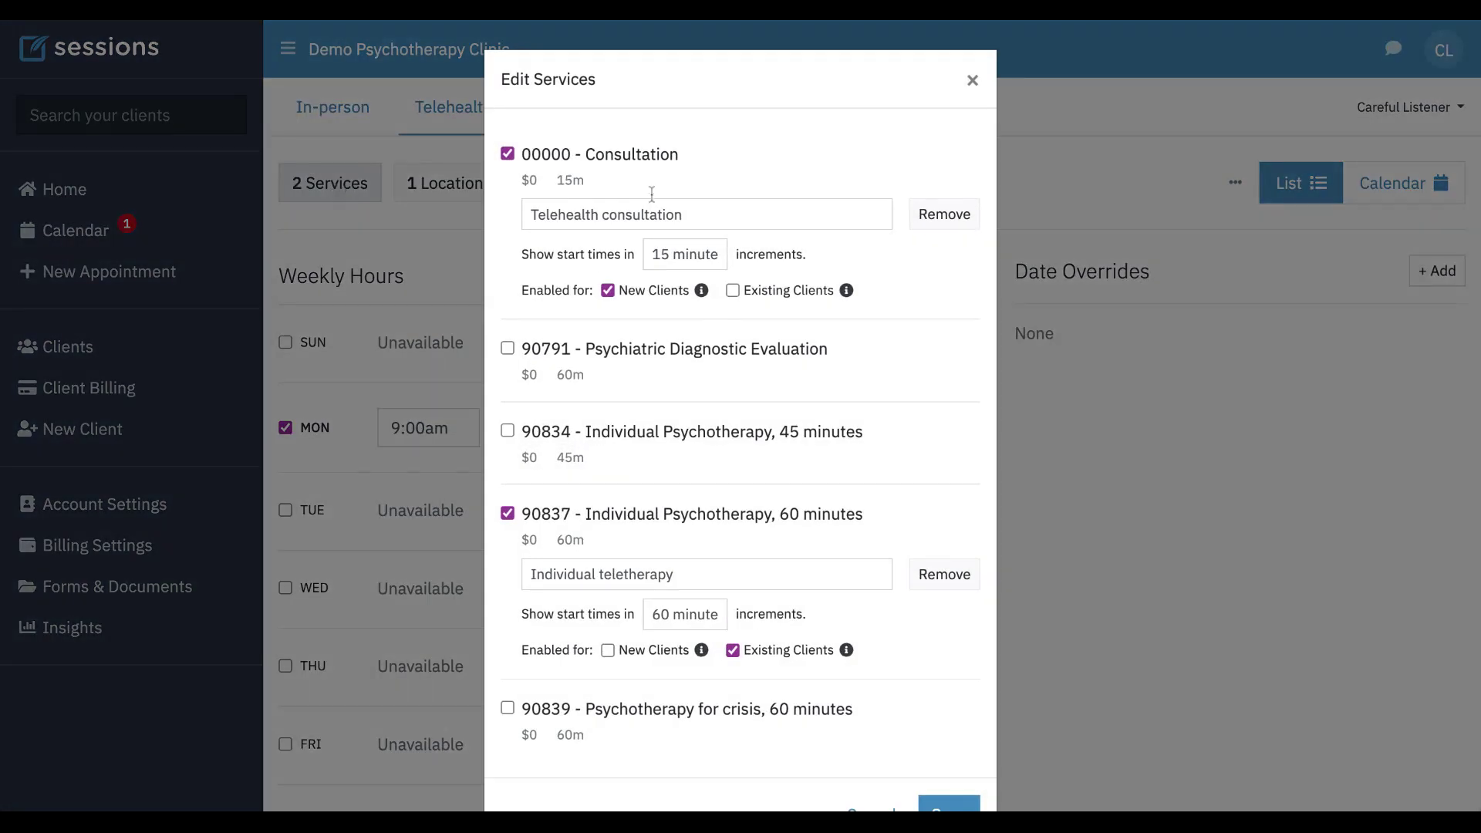
scroll(637, 522, down, 1)
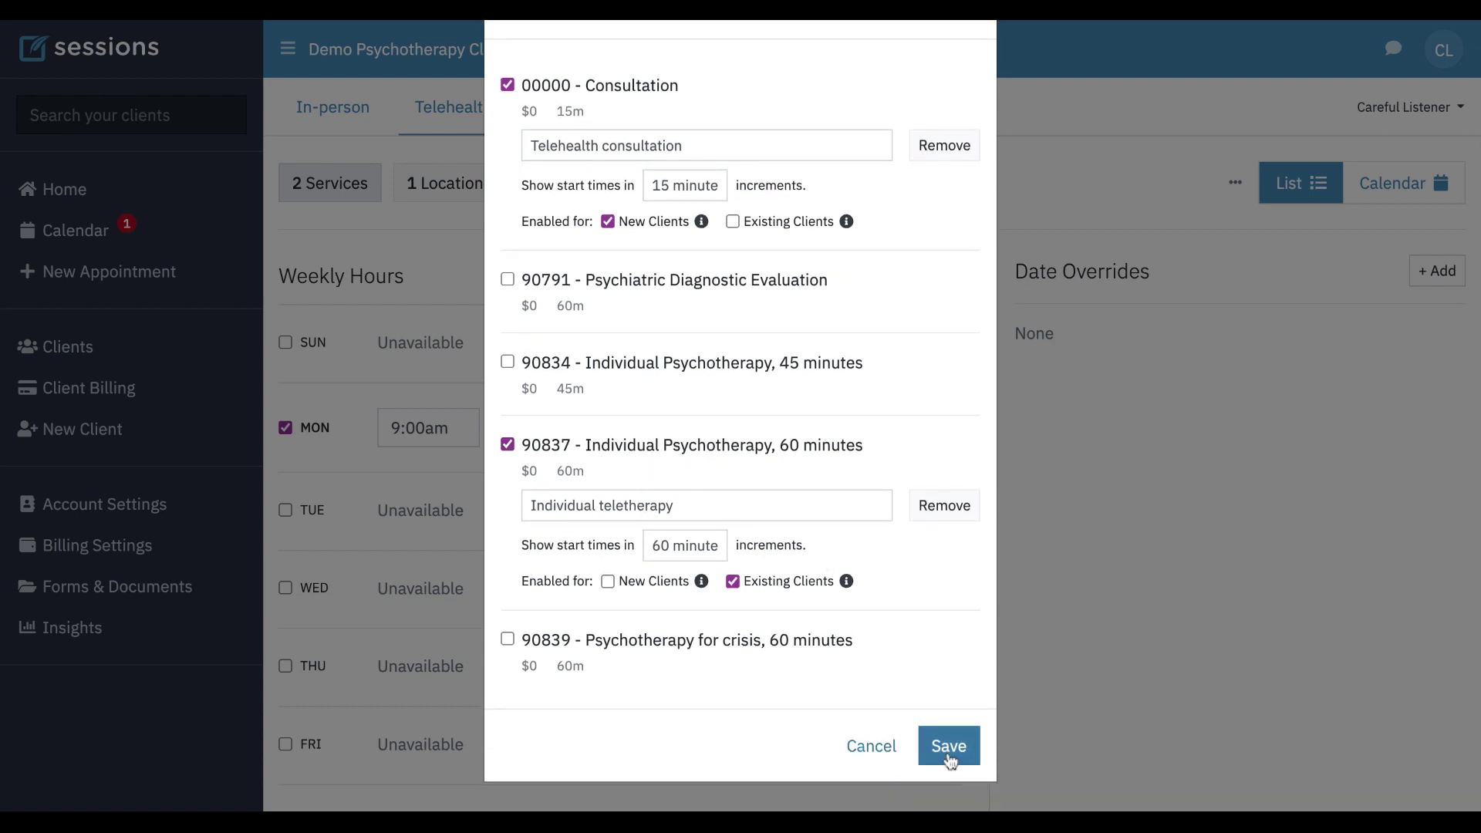
click(875, 750)
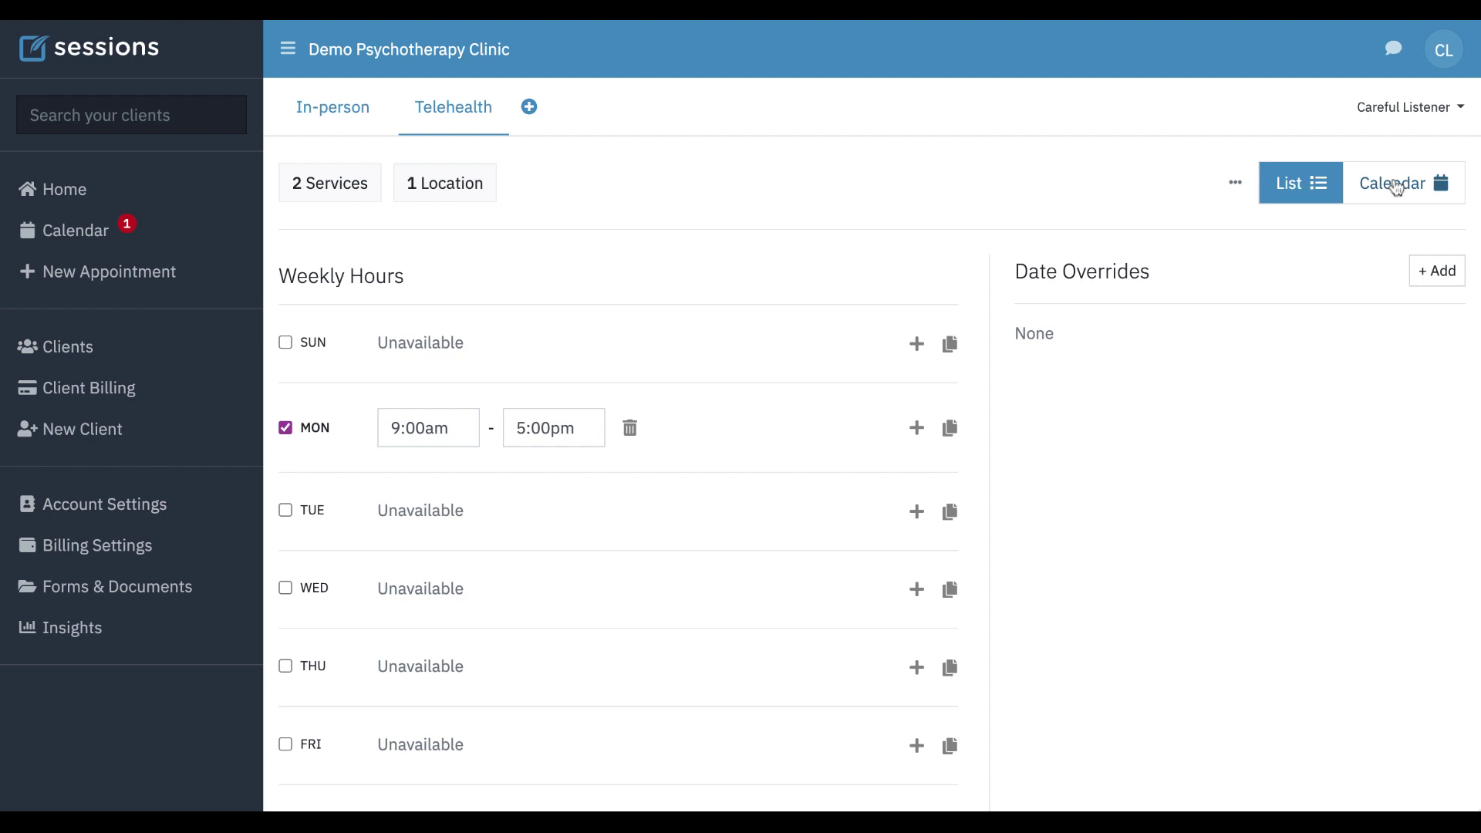
View the Telehealth schedule as a January 2023 month calendar
click(1400, 185)
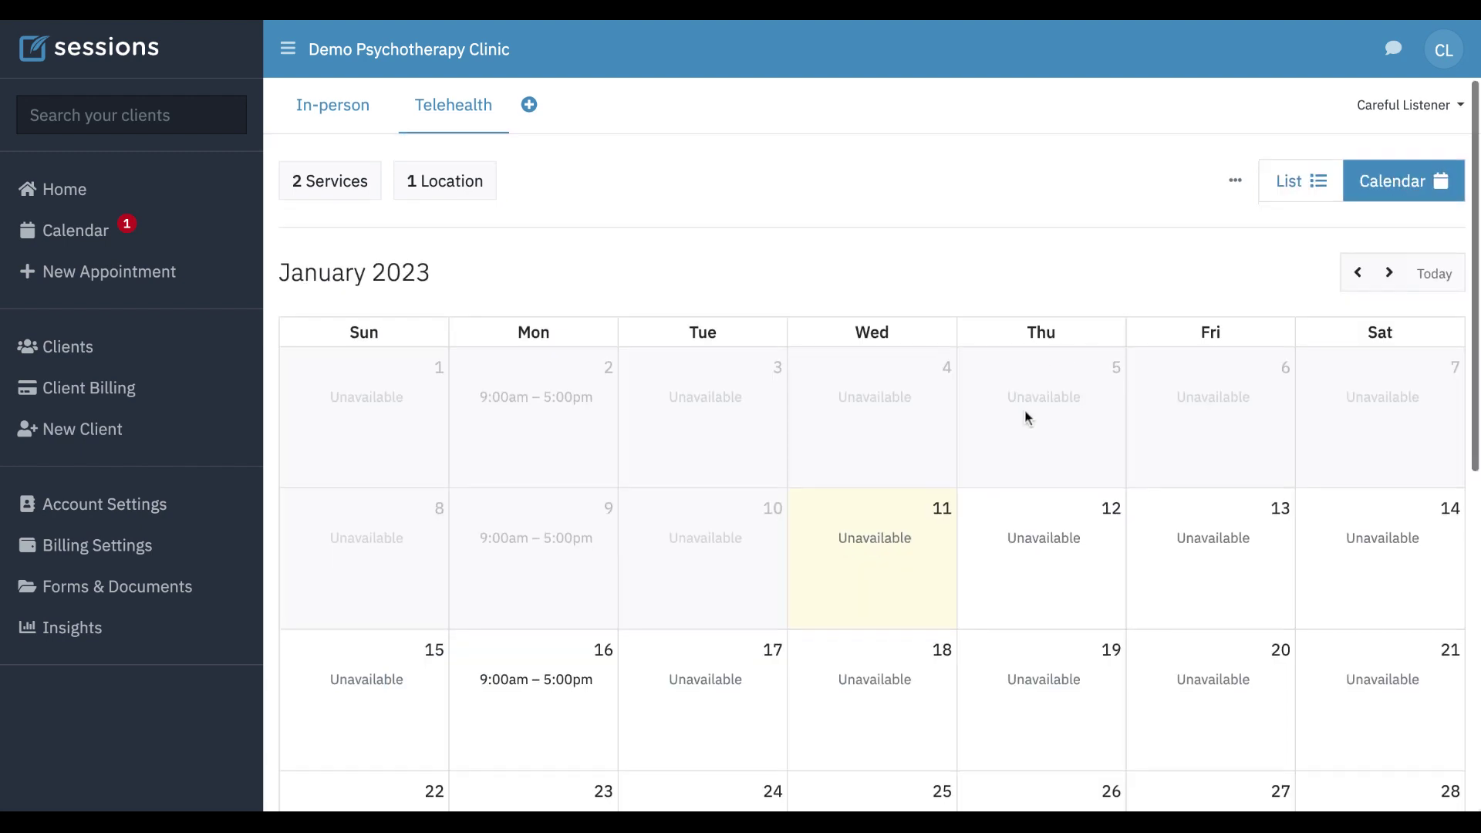
scroll(1025, 413, down, 1)
scroll(872, 444, down, 5)
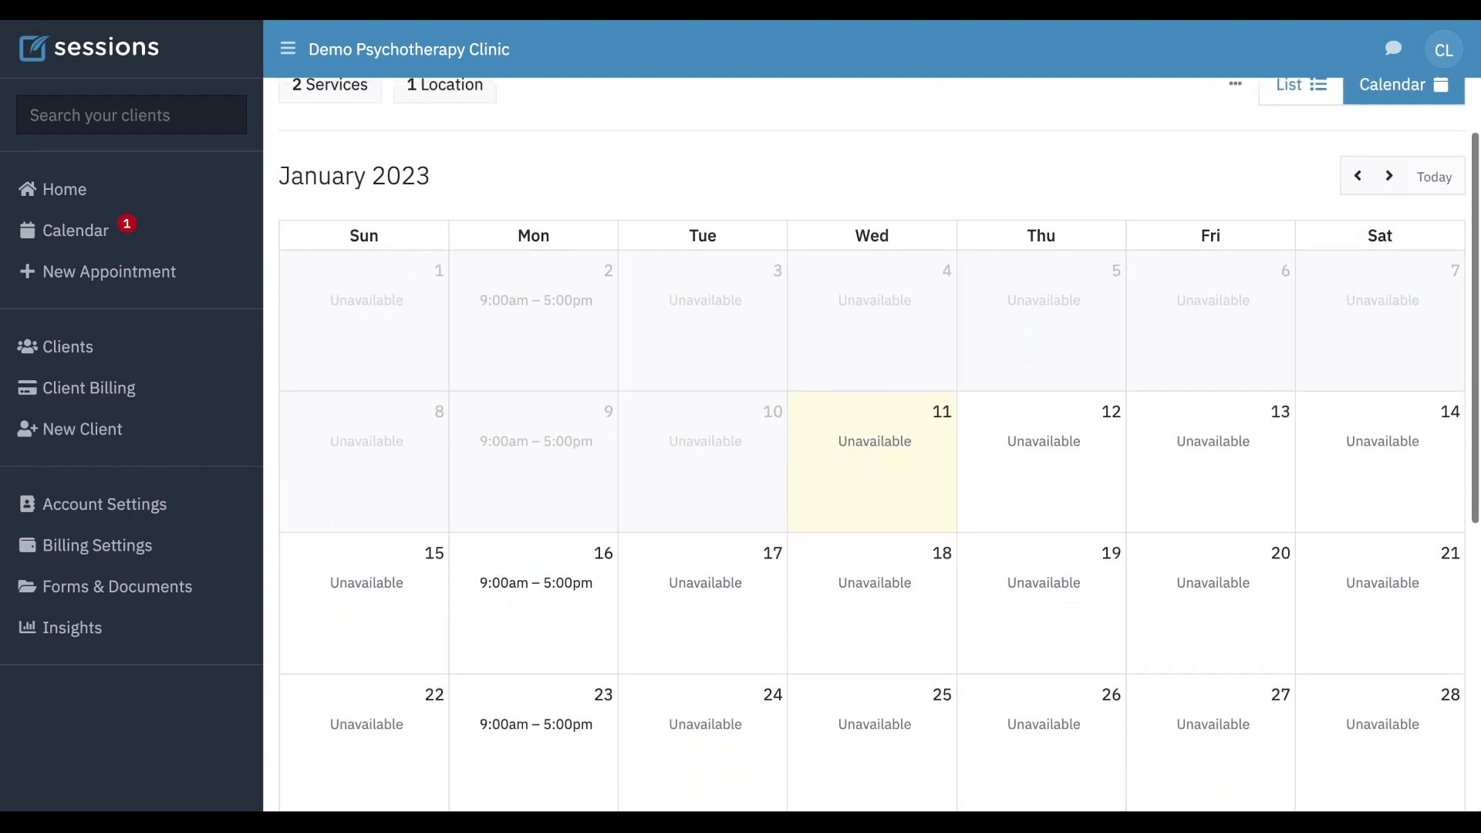
scroll(871, 445, down, 2)
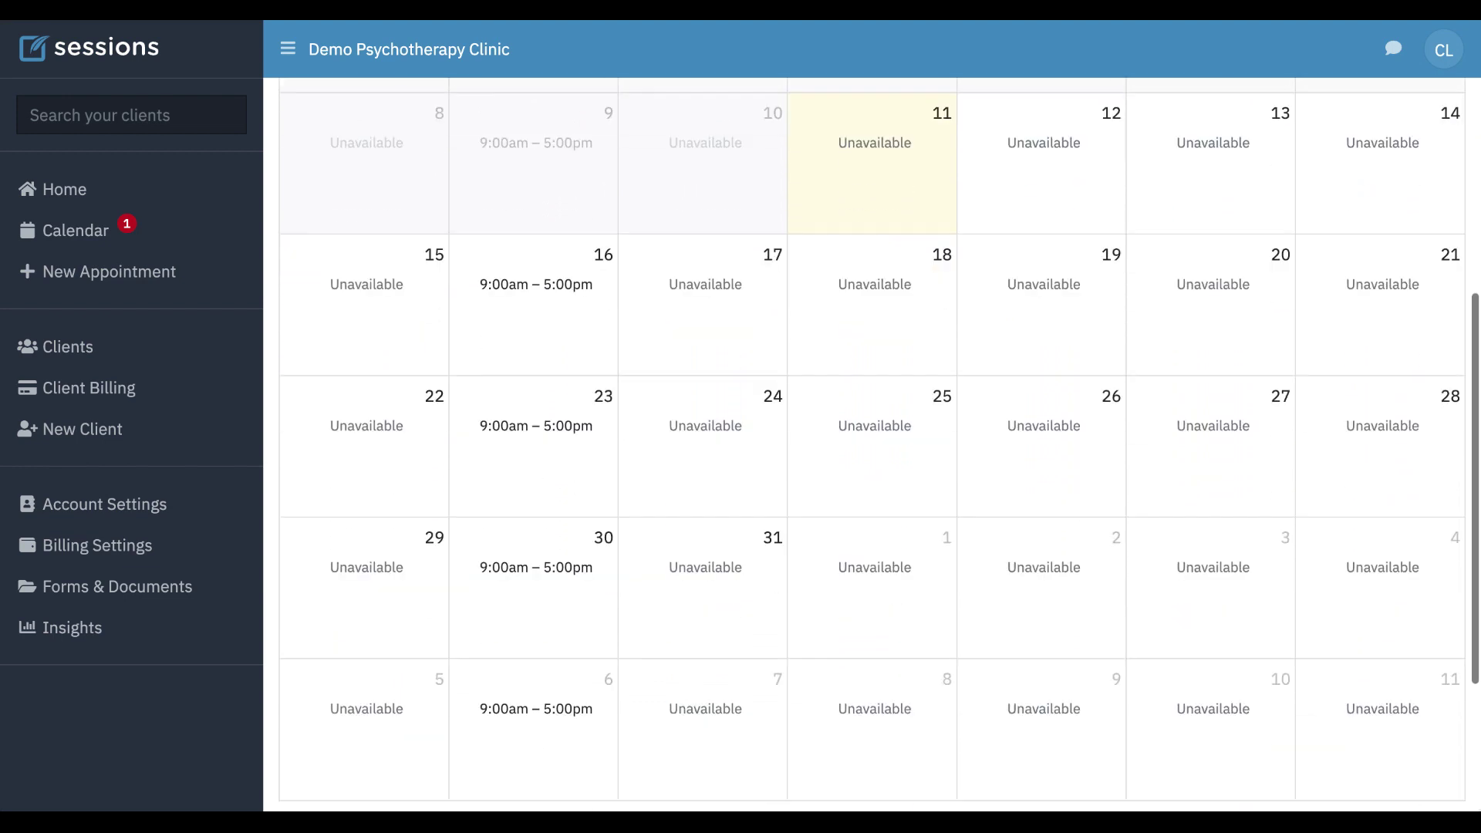
scroll(872, 445, up, 3)
scroll(871, 444, up, 4)
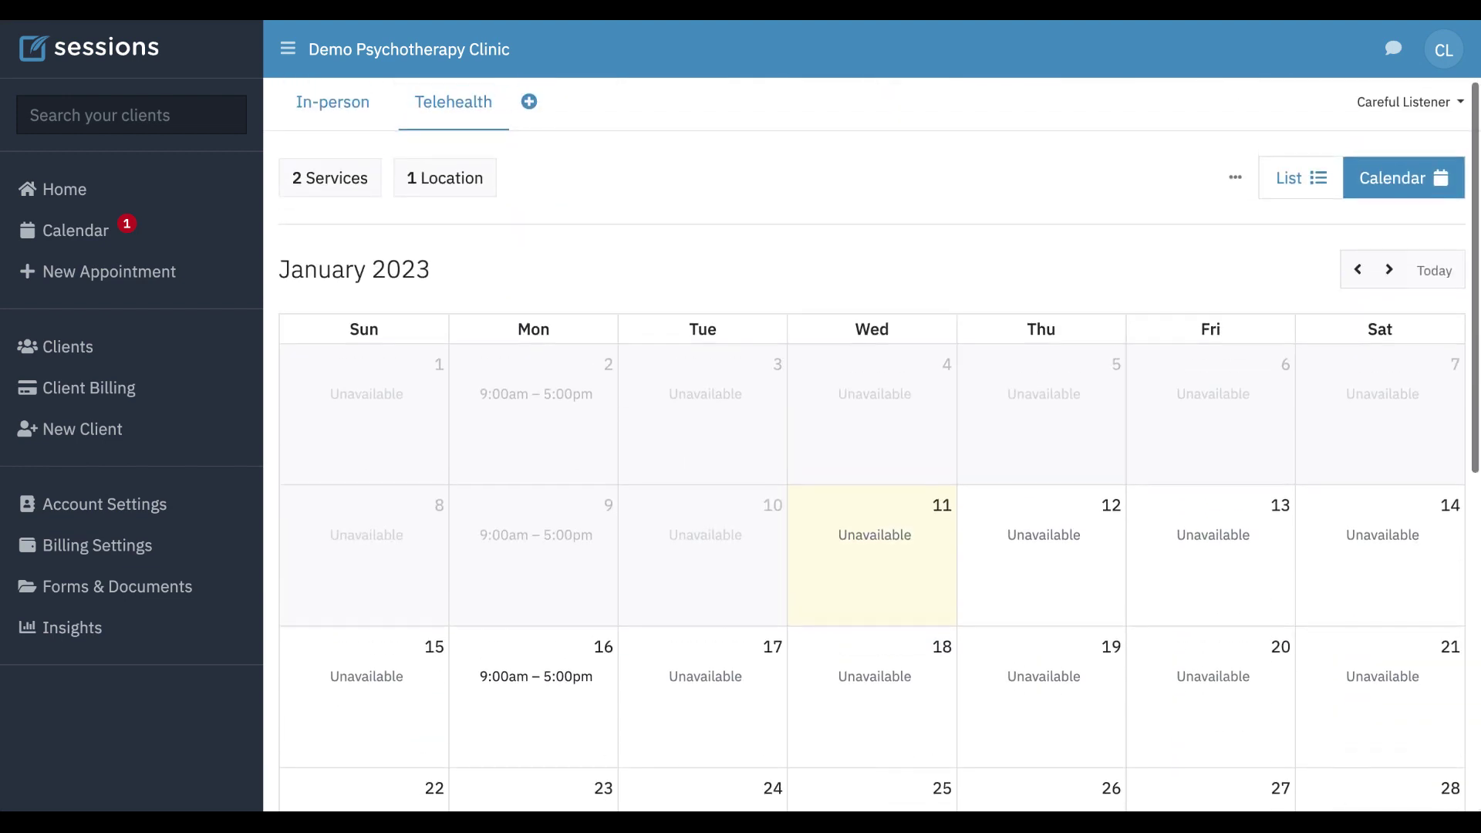
View the In-person schedule's calendar with split Tuesday–Friday hours and Mondays unavailable
click(328, 110)
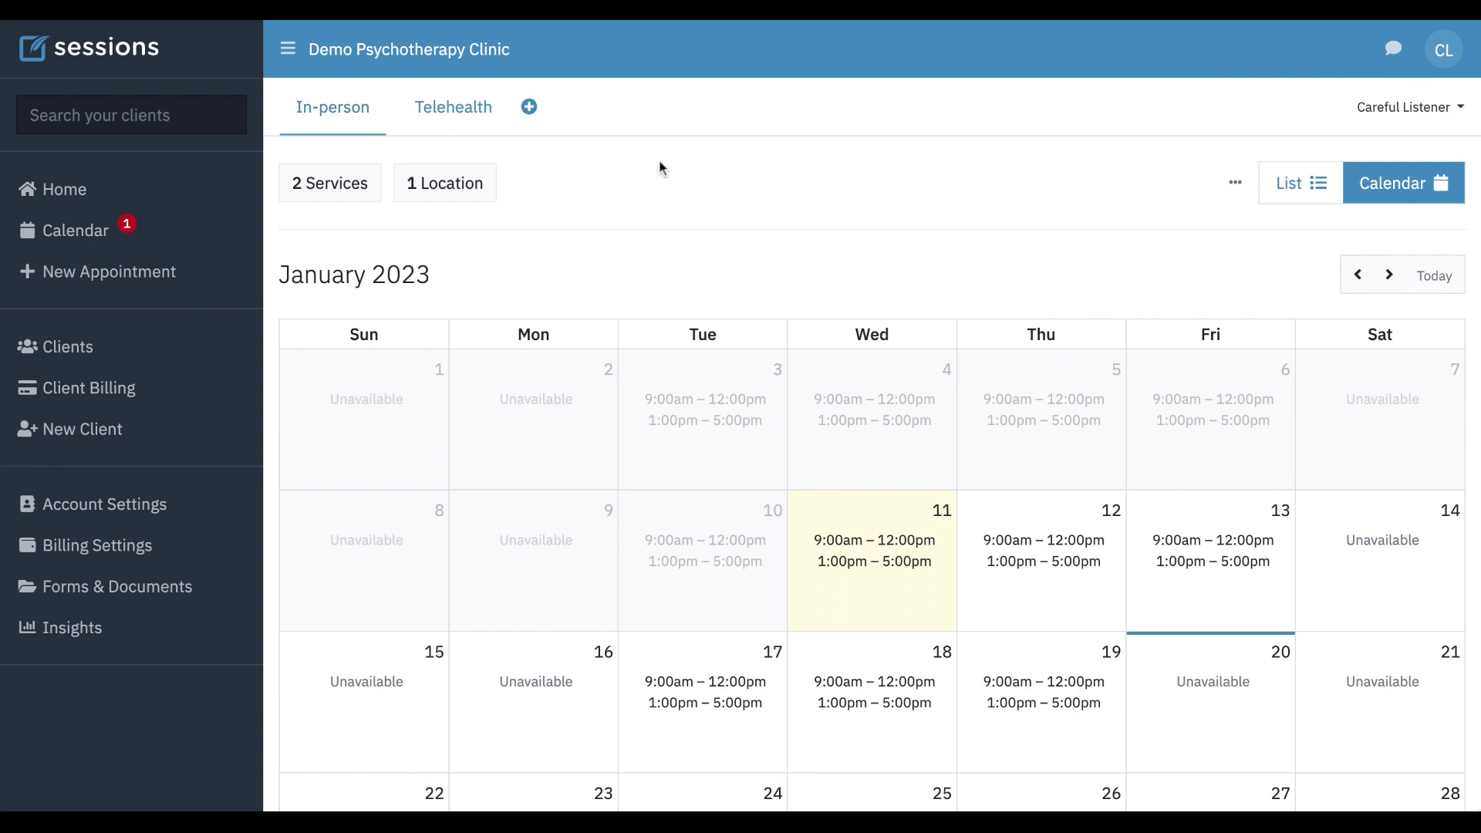
scroll(797, 390, down, 3)
scroll(798, 390, down, 3)
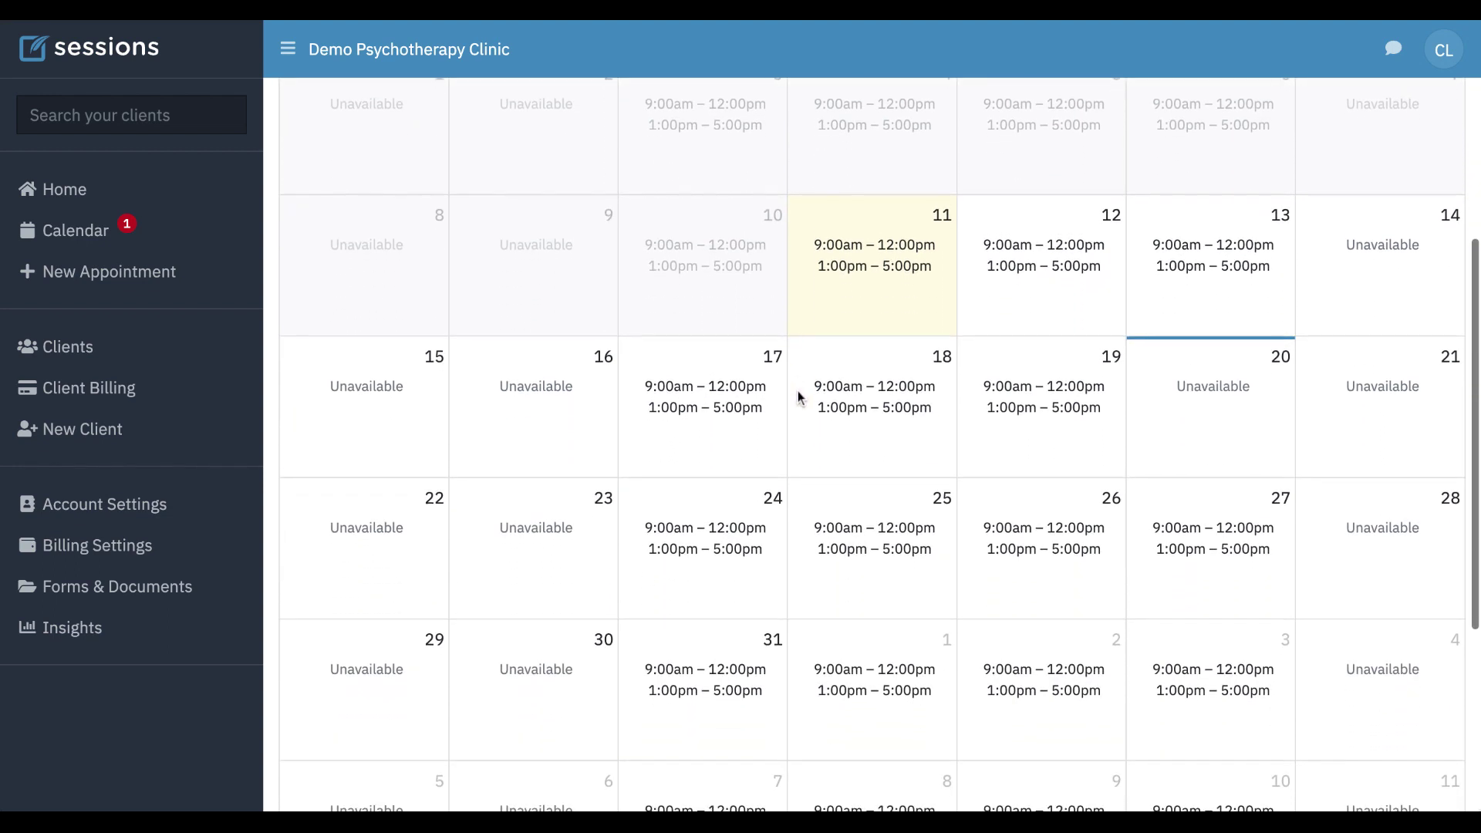
scroll(872, 444, up, 3)
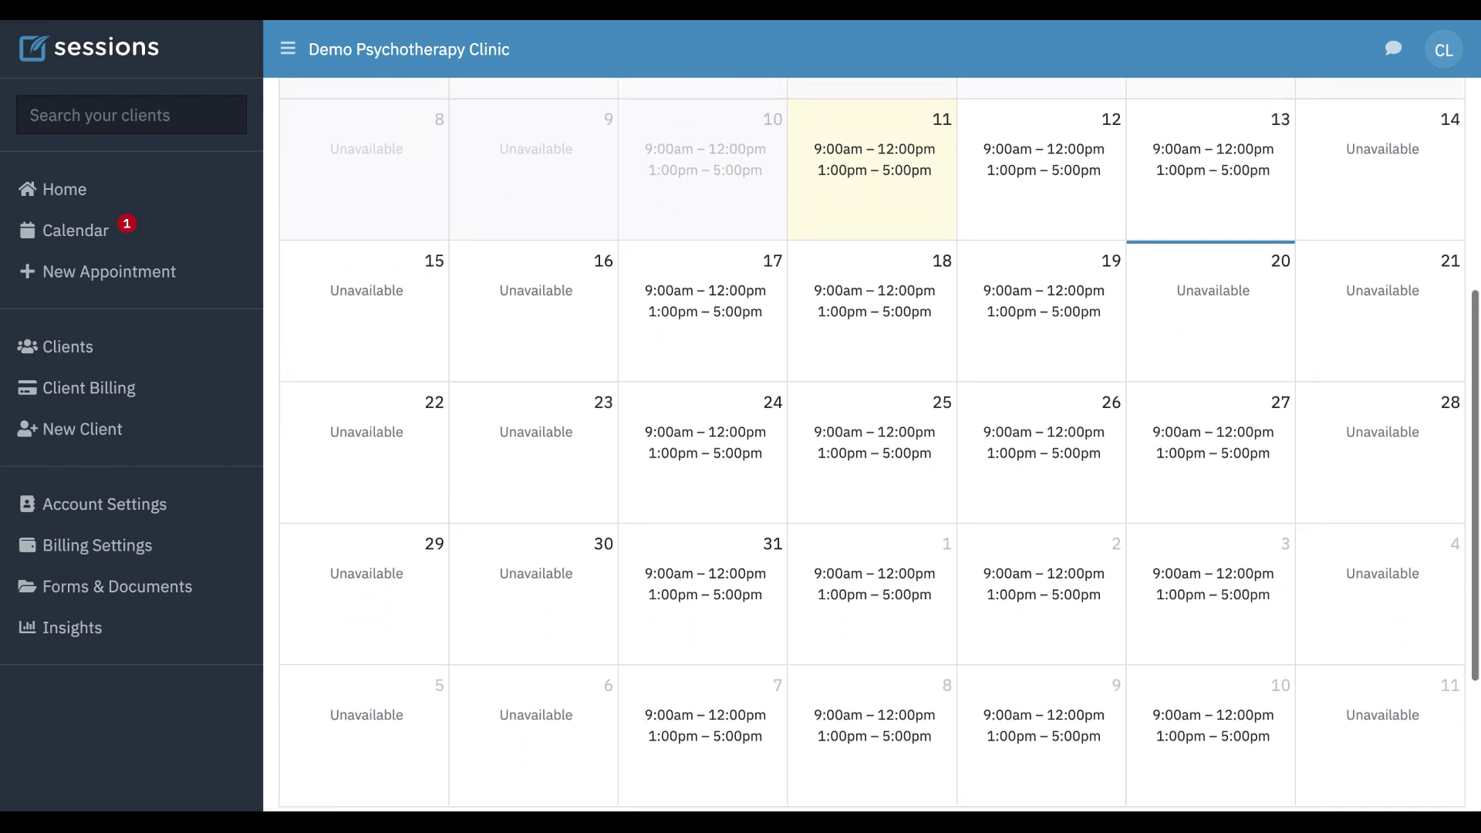
scroll(789, 373, up, 3)
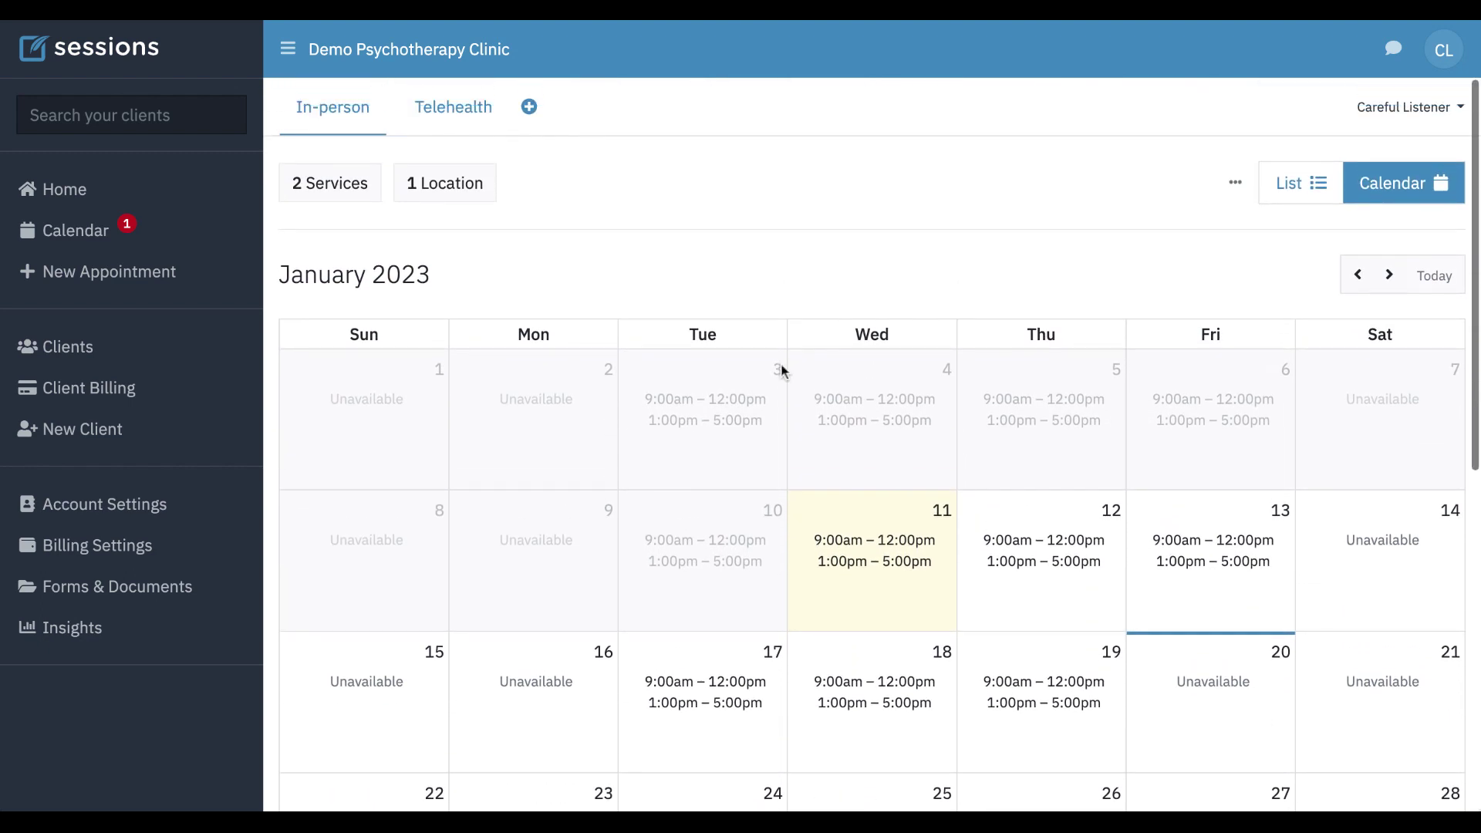
scroll(970, 501, down, 1)
scroll(965, 539, down, 5)
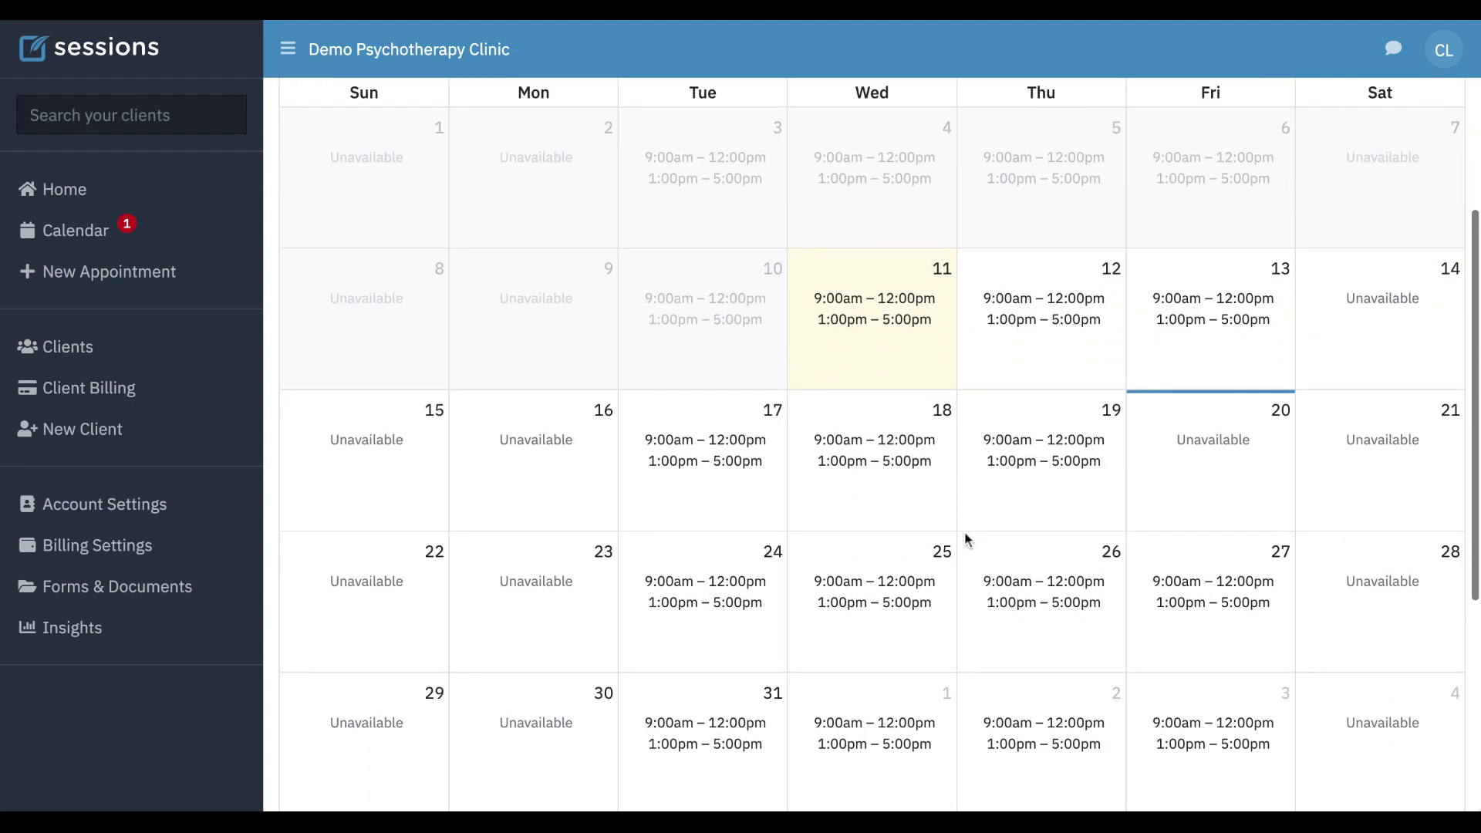
scroll(964, 531, up, 5)
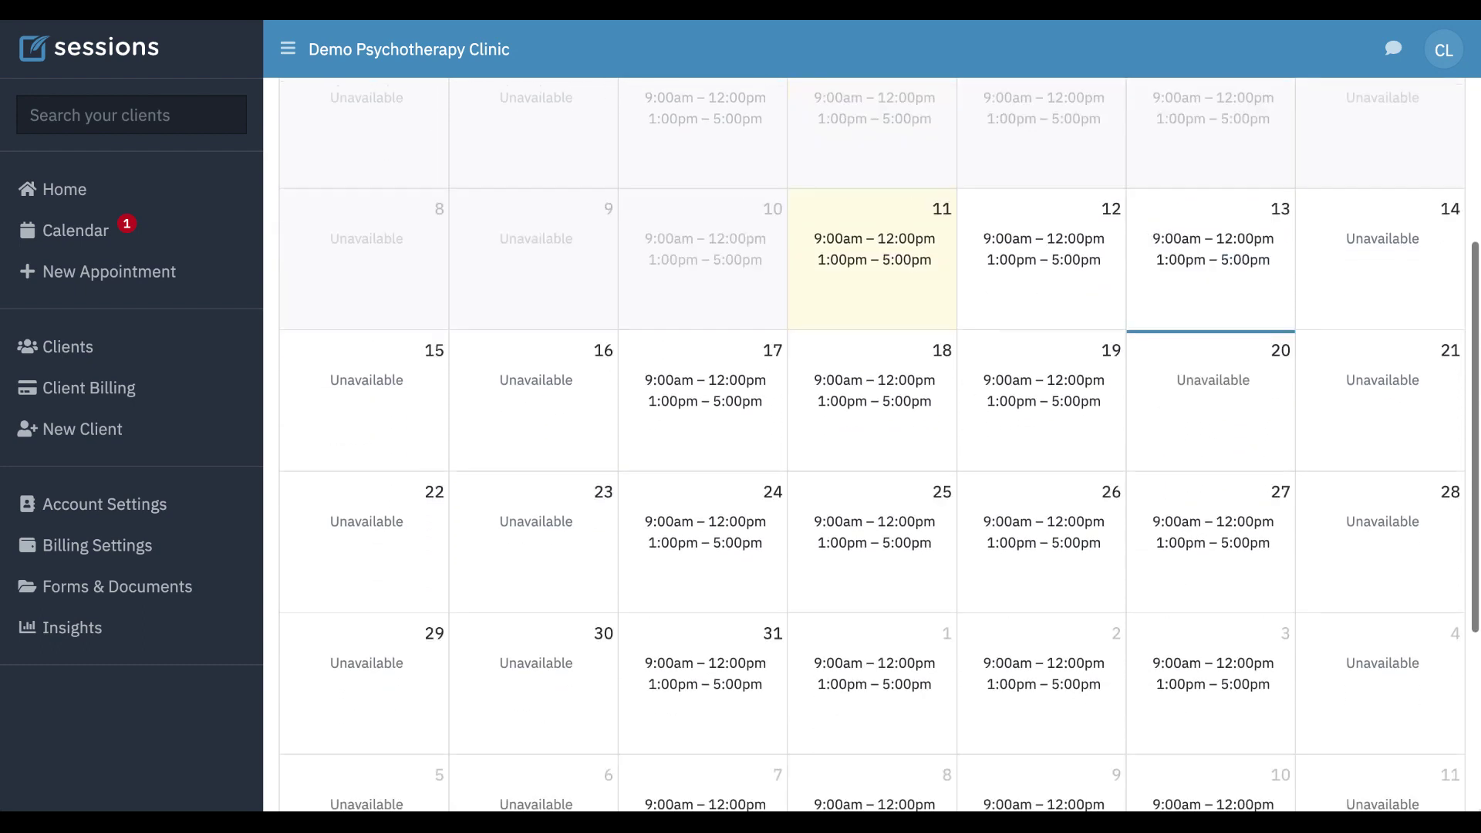